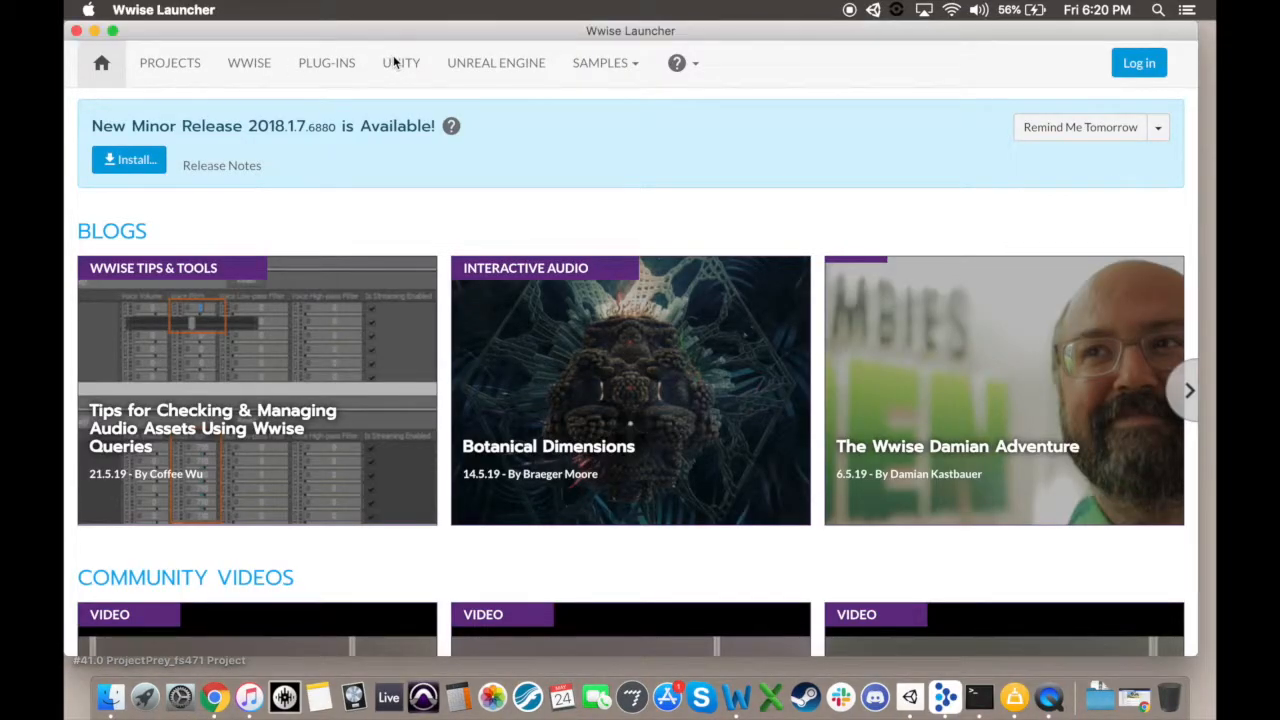
Open the Wwise integration setup for the ReaktionWithWwiseTutorial Unity project and choose the 2018.1.7.6880 integration version.
click(395, 68)
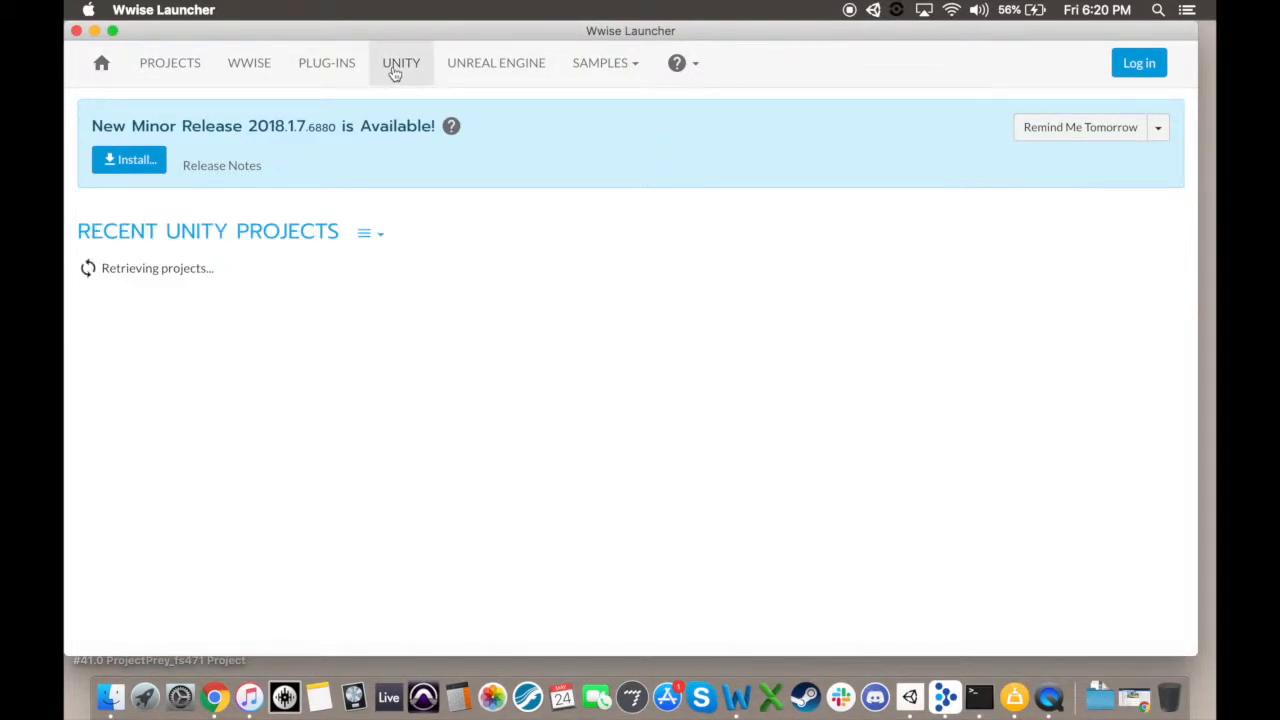
click(244, 329)
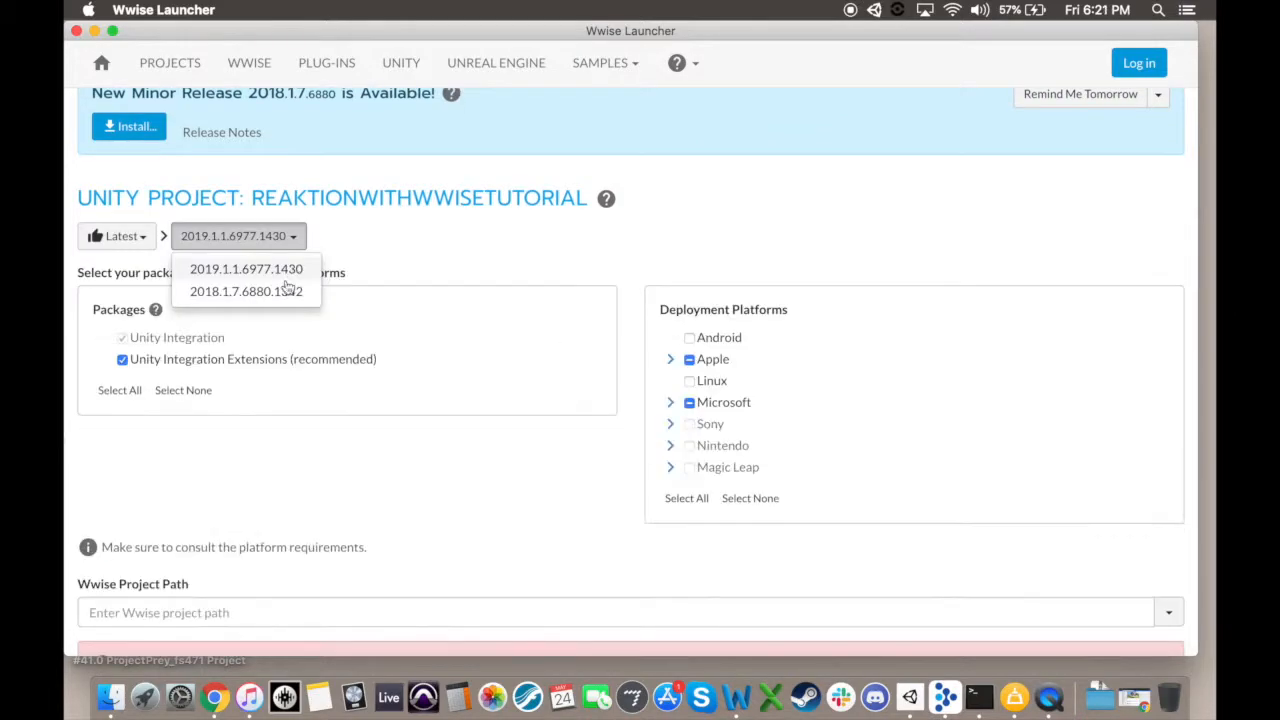
click(286, 290)
Set the Wwise project path and integrate Wwise into the ReaktionWithWwiseTutorial Unity project.
scroll(476, 503, down, 5)
click(1167, 512)
click(1080, 500)
scroll(585, 282, down, 5)
click(571, 308)
click(946, 425)
click(114, 634)
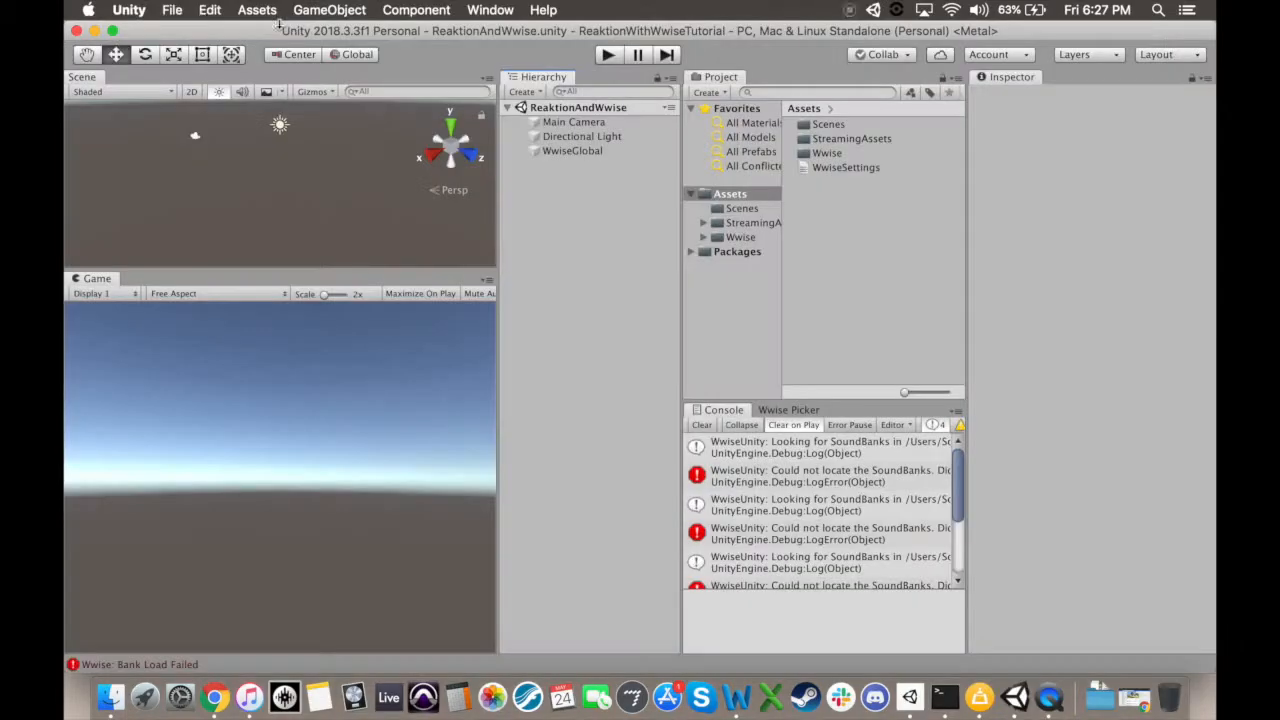
In Unity, import the custom package Reaktion.unitypackage from the Reaktion-master folder into the project.
click(256, 9)
mouse_move(420, 194)
click(514, 189)
click(552, 204)
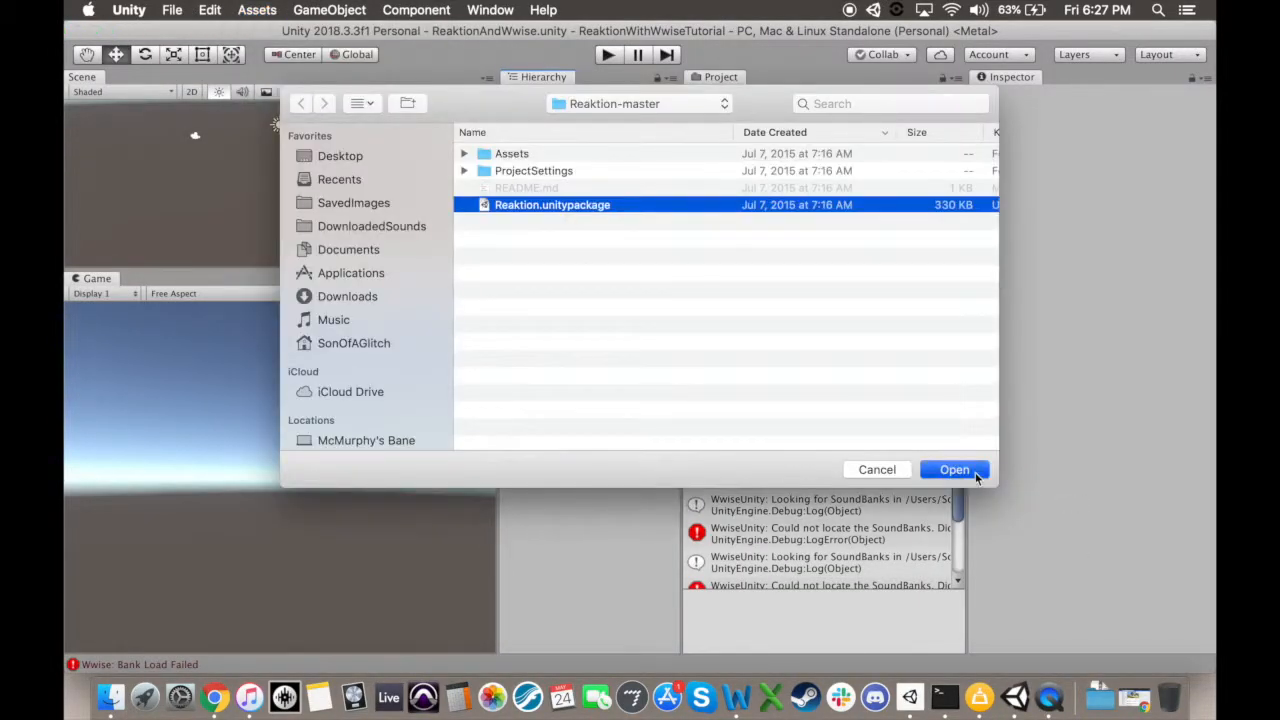
click(975, 472)
click(355, 336)
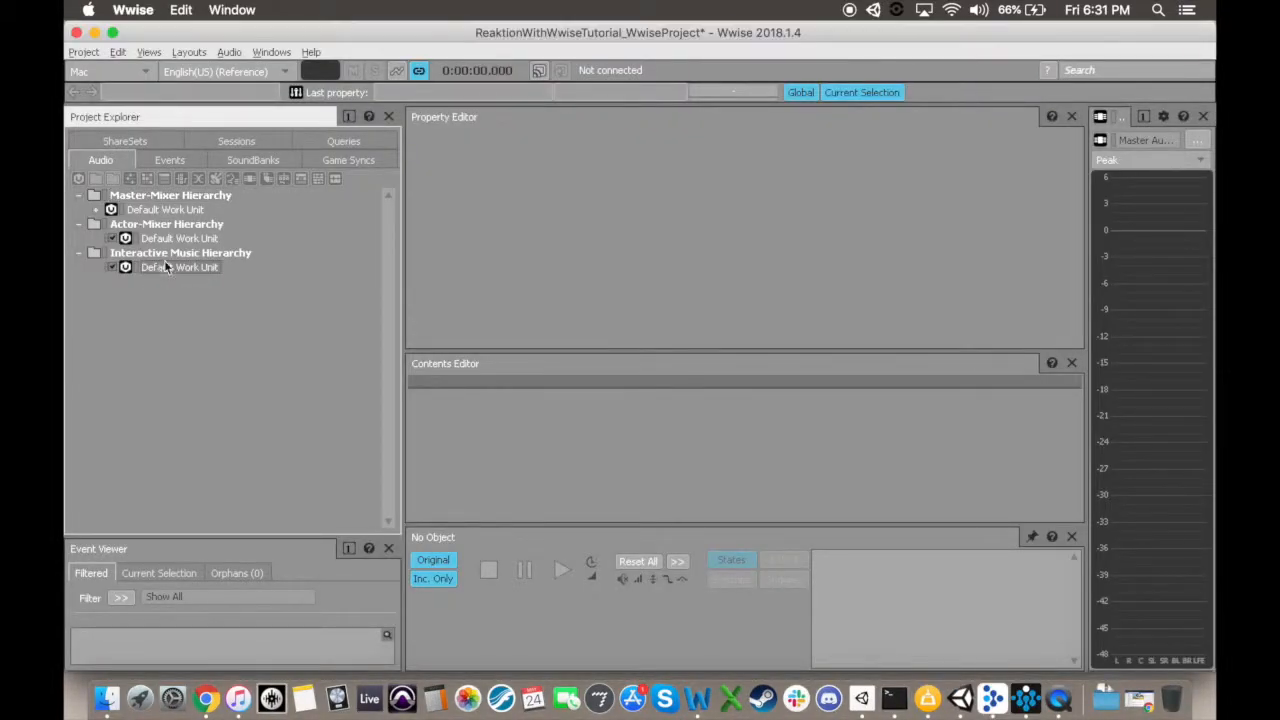
In Wwise, create a music playlist container named PlayLoopContainer under Interactive Music and import BL_gso_Layer1.wav into it.
click(302, 178)
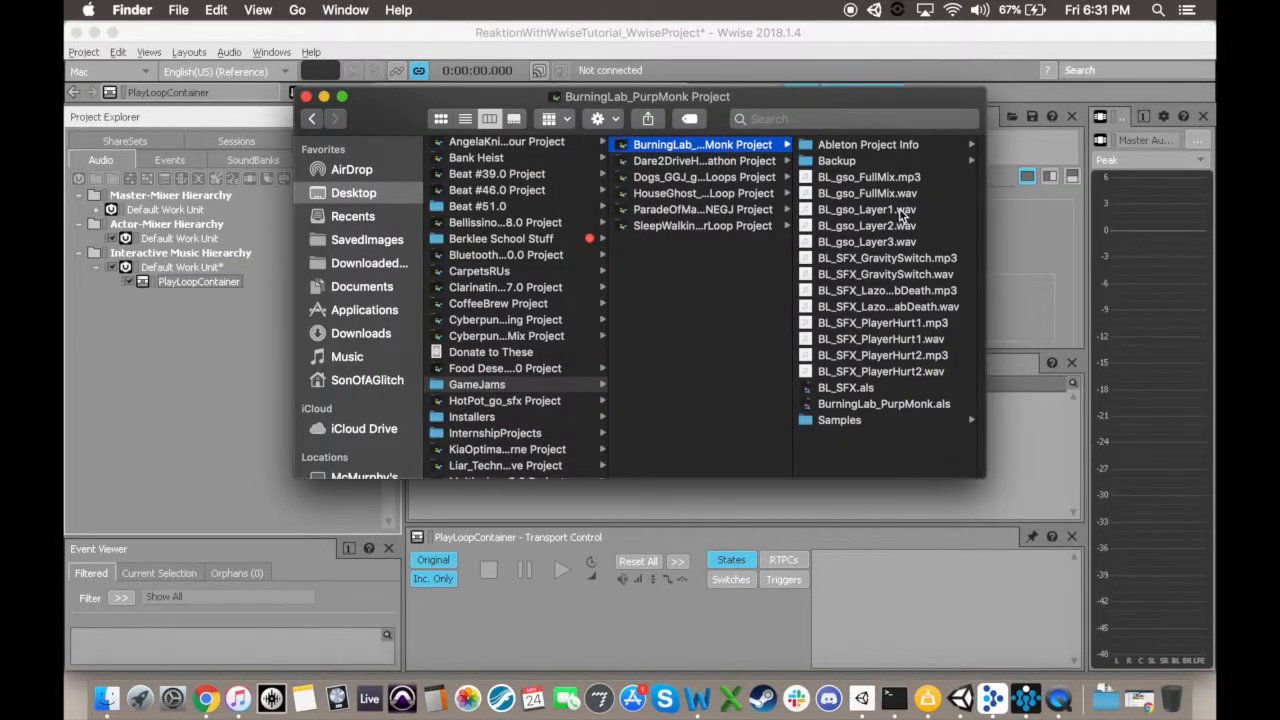
drag(903, 215, 198, 282)
click(876, 554)
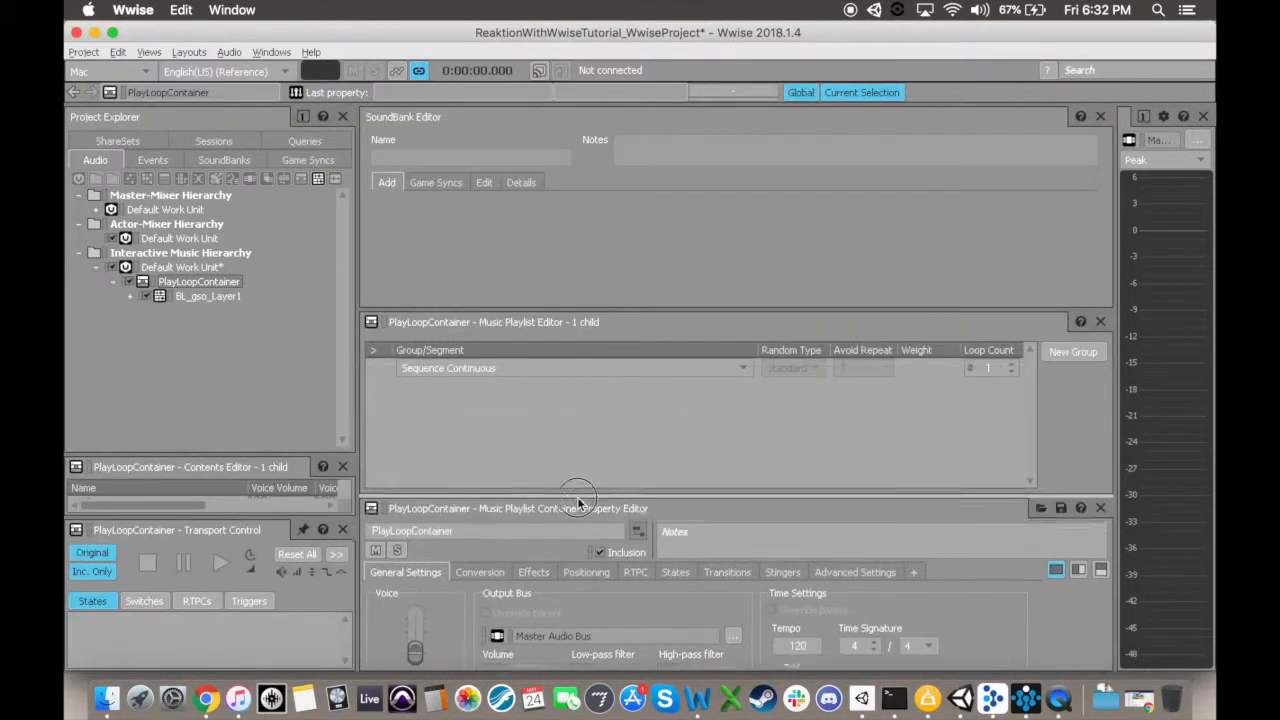
Add the BL_gso_Layer1 segment to the PlayLoopContainer playlist and set the sequence's loop count to Infinite.
drag(197, 300, 740, 385)
click(1013, 372)
Create an event named PlayLoop in the default work unit with a Play action targeting PlayLoopContainer.
click(160, 162)
click(128, 213)
click(130, 180)
text(PlayLoop)
key(Return)
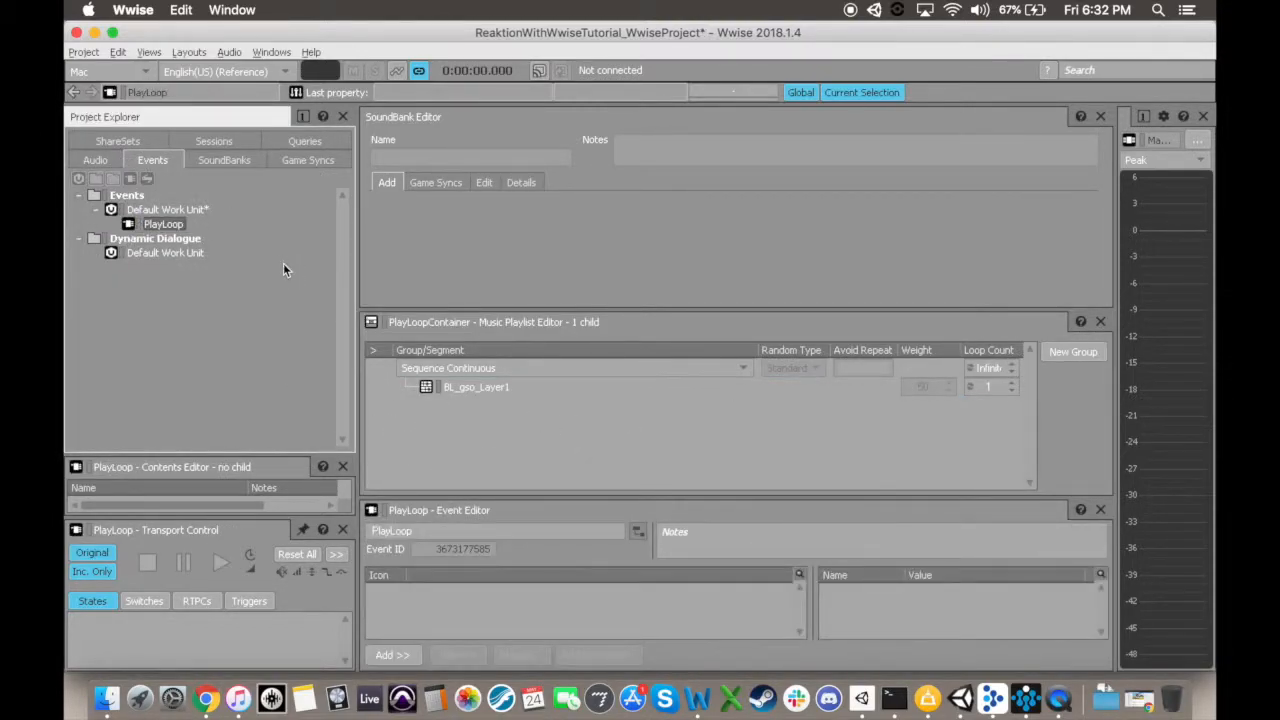
click(95, 160)
drag(198, 282, 460, 594)
Create a SoundBank named PlayLoopBank in the default work unit.
click(224, 160)
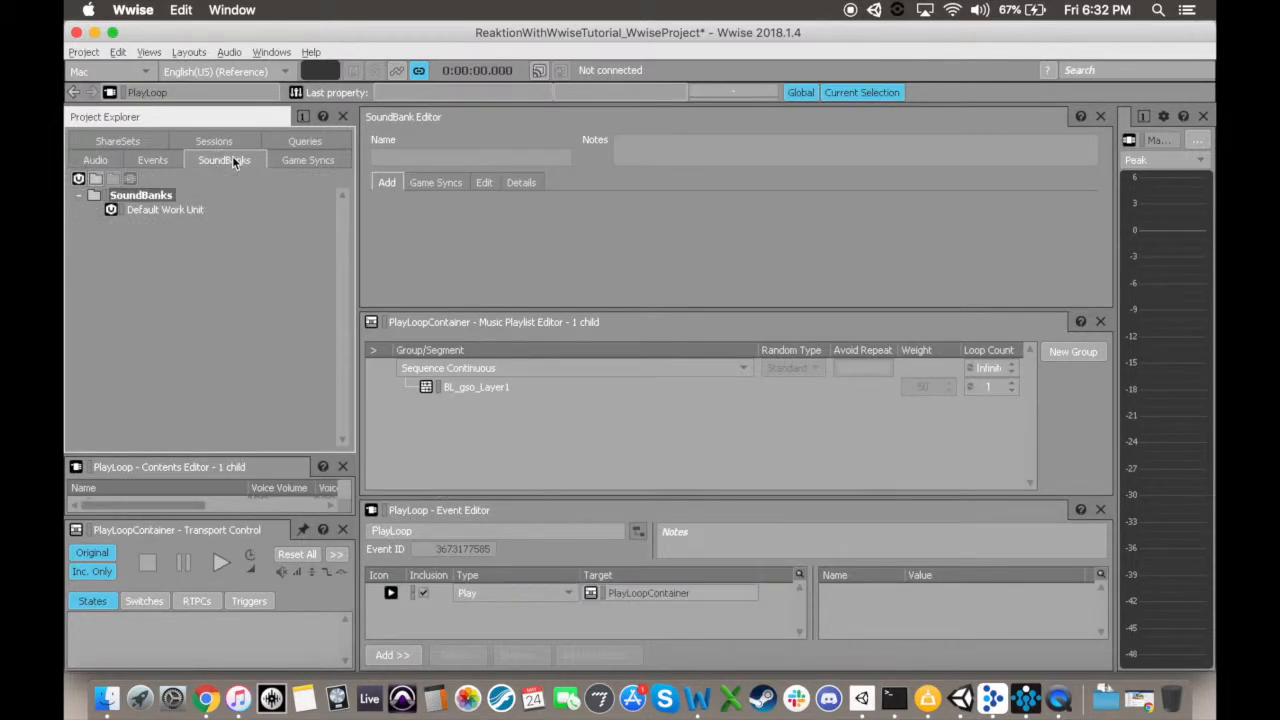
click(150, 209)
click(129, 179)
text(PlayLoopBank)
key(Return)
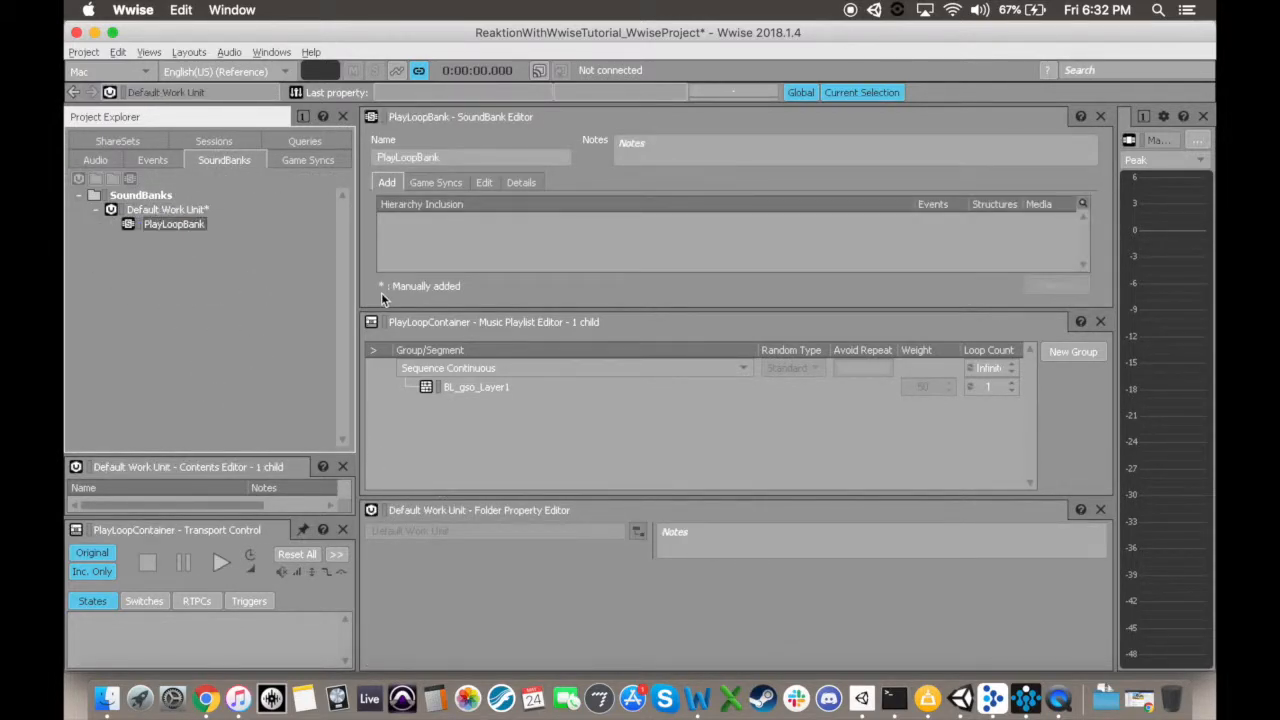
Add the PlayLoop event to PlayLoopBank and generate the SoundBanks.
click(152, 160)
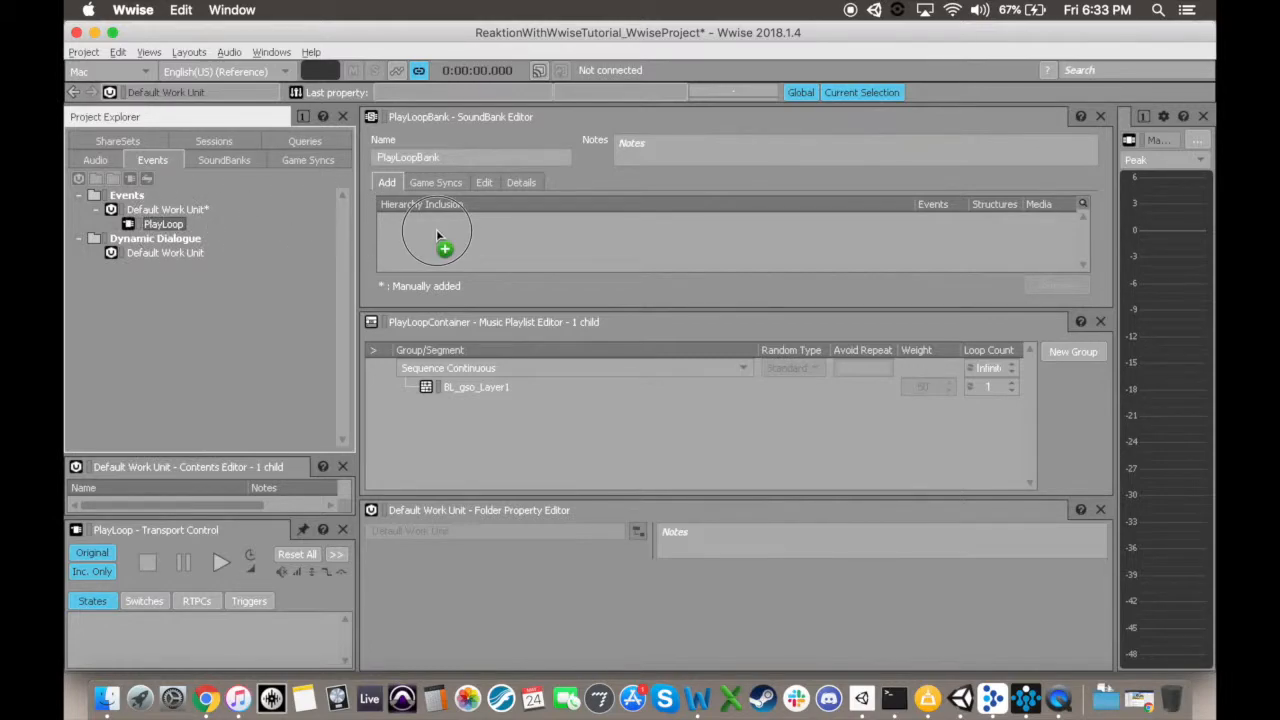
drag(436, 229, 436, 229)
key(F7)
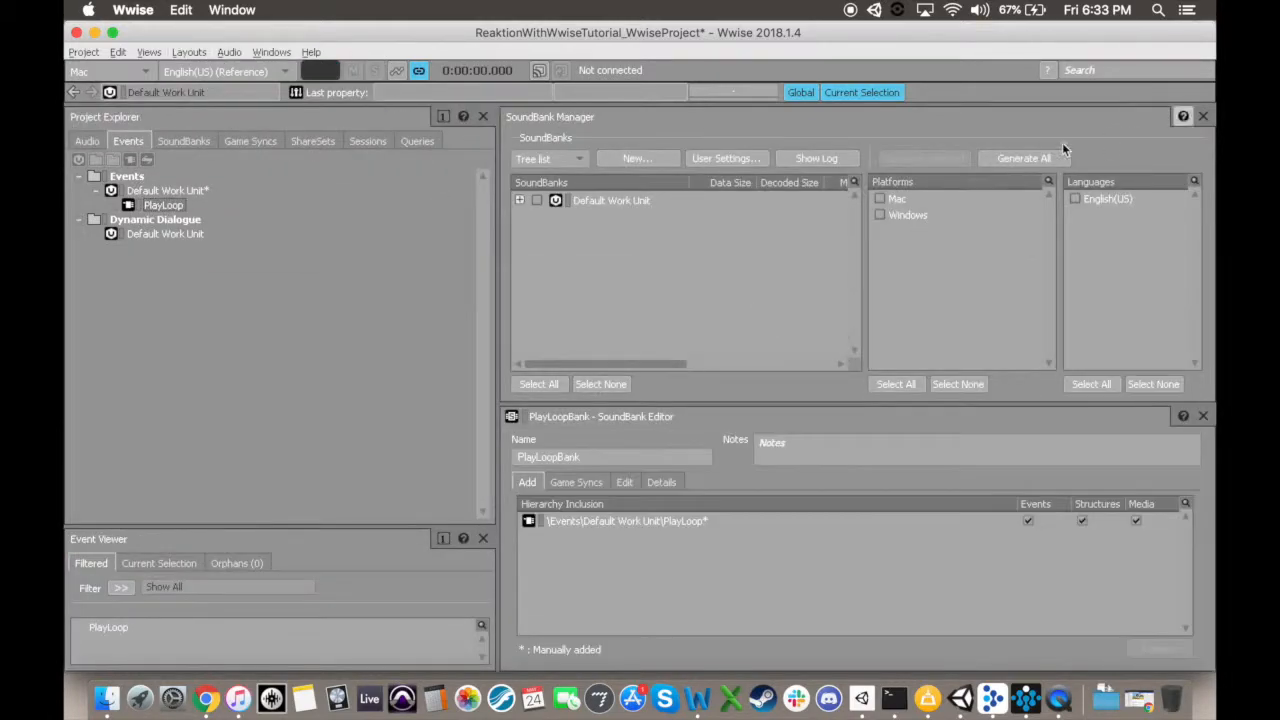
click(1015, 158)
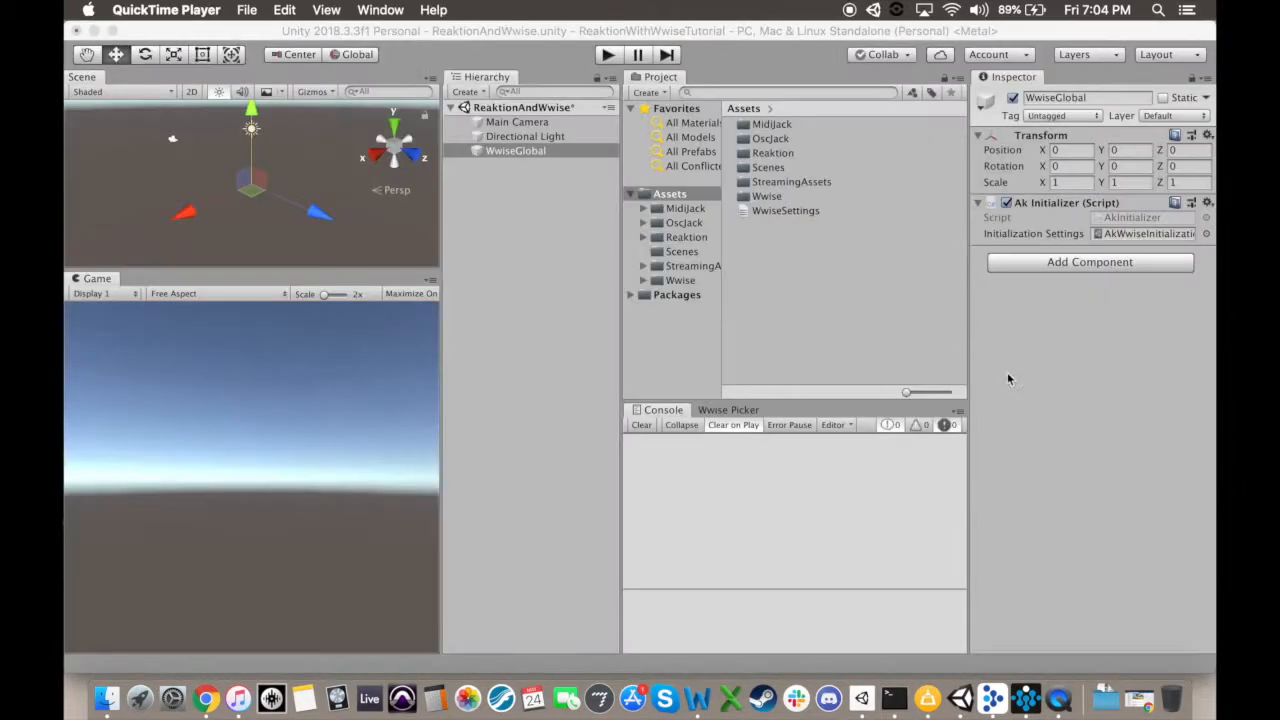
In Unity, add an AkBank component to the WwiseGlobal object and assign PlayLoopBank to it.
click(1008, 374)
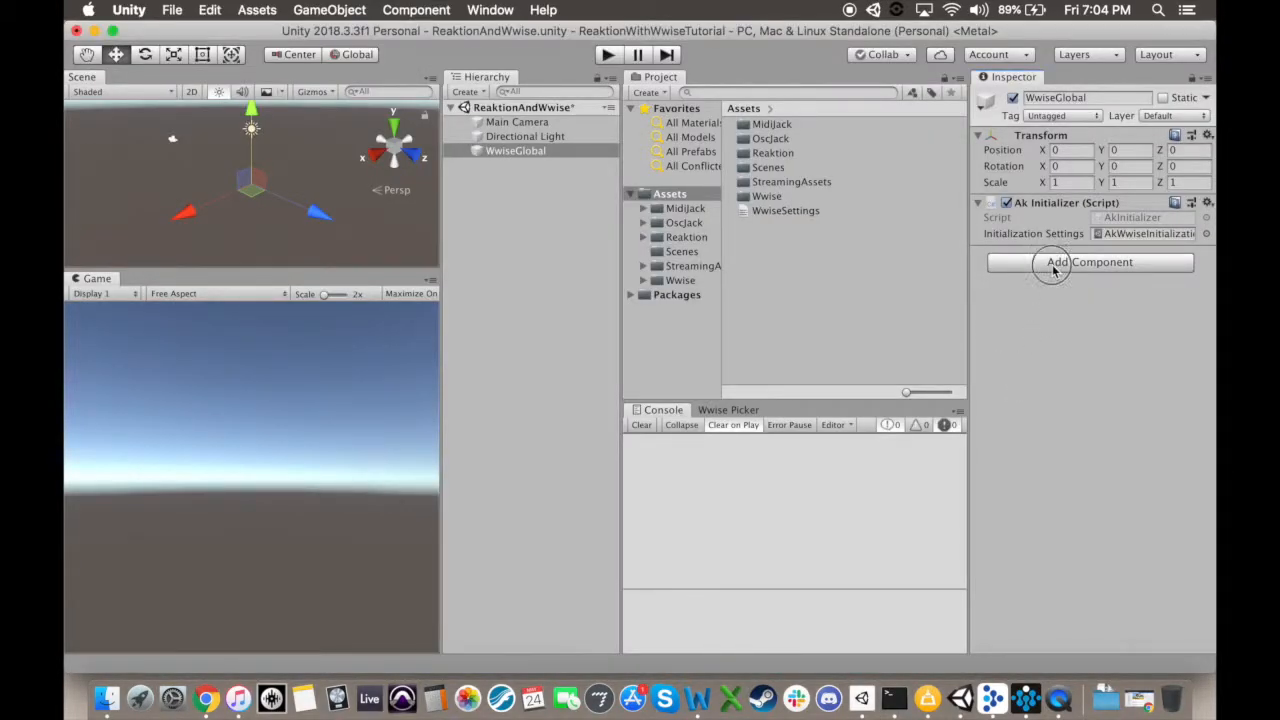
click(1053, 264)
text(akbank)
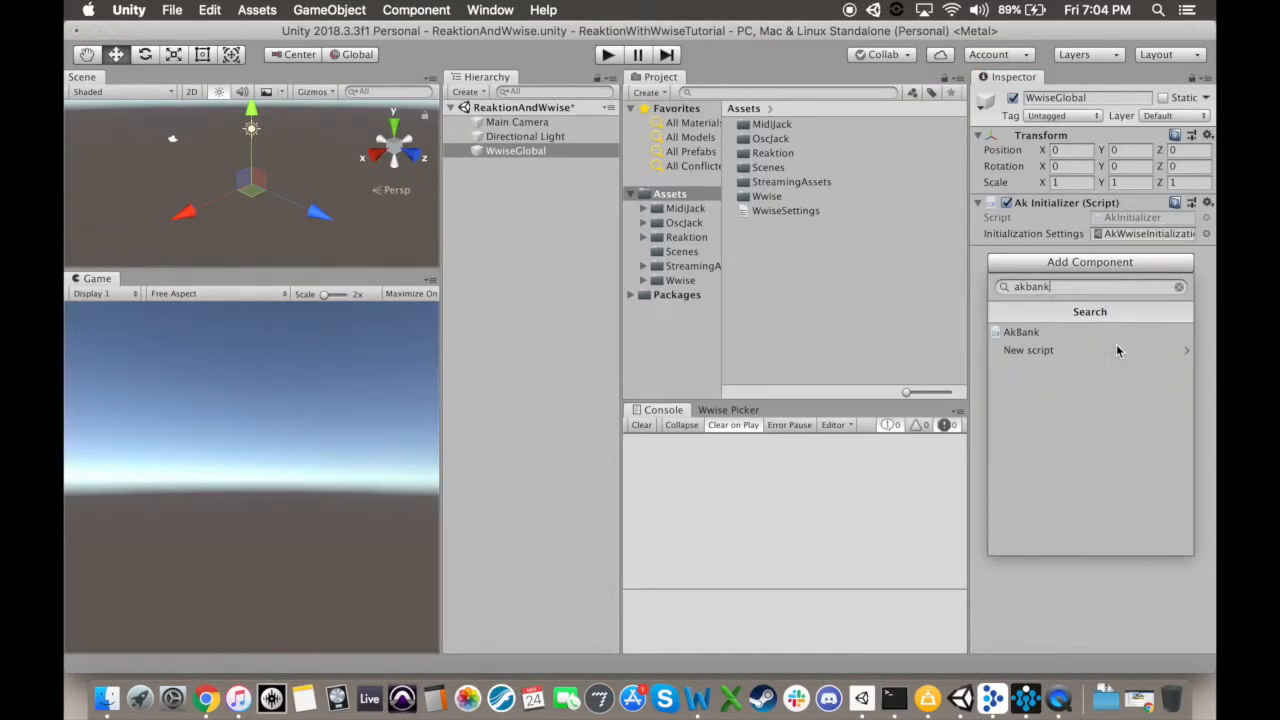
click(1013, 336)
click(1152, 366)
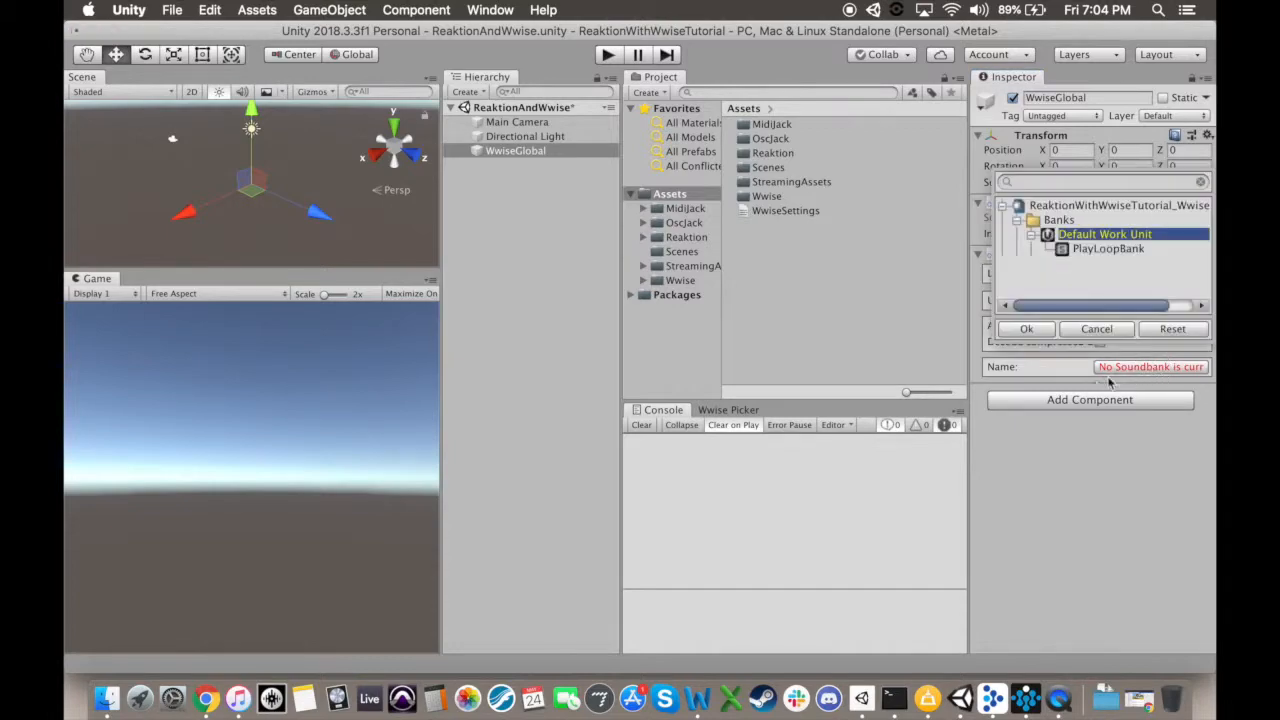
drag(1072, 254, 1076, 251)
double_click(1108, 252)
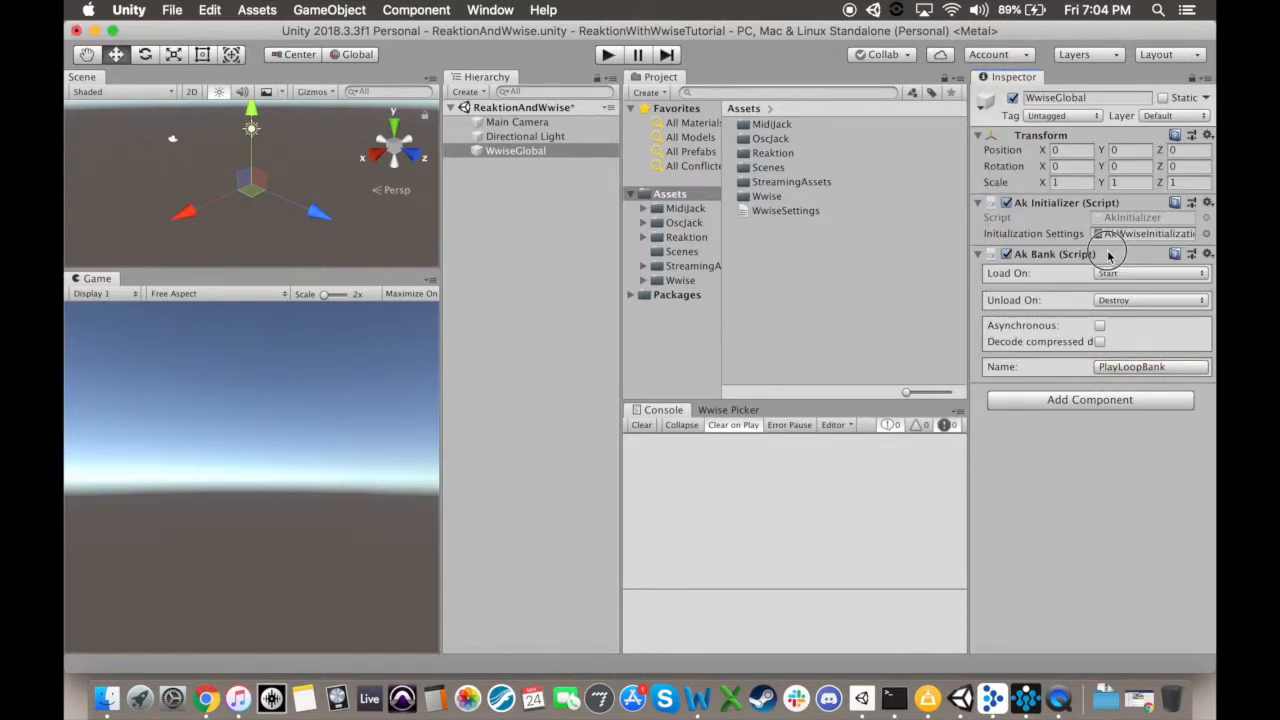
Create an empty game object named PlayThatLoop in the scene.
click(476, 92)
click(486, 110)
right_click(510, 165)
click(545, 218)
text(PlayThatLoop)
key(Return)
Add an AkEvent component with the PlayLoop event to PlayThatLoop, and run the scene.
click(1066, 211)
text(akevent)
click(1025, 285)
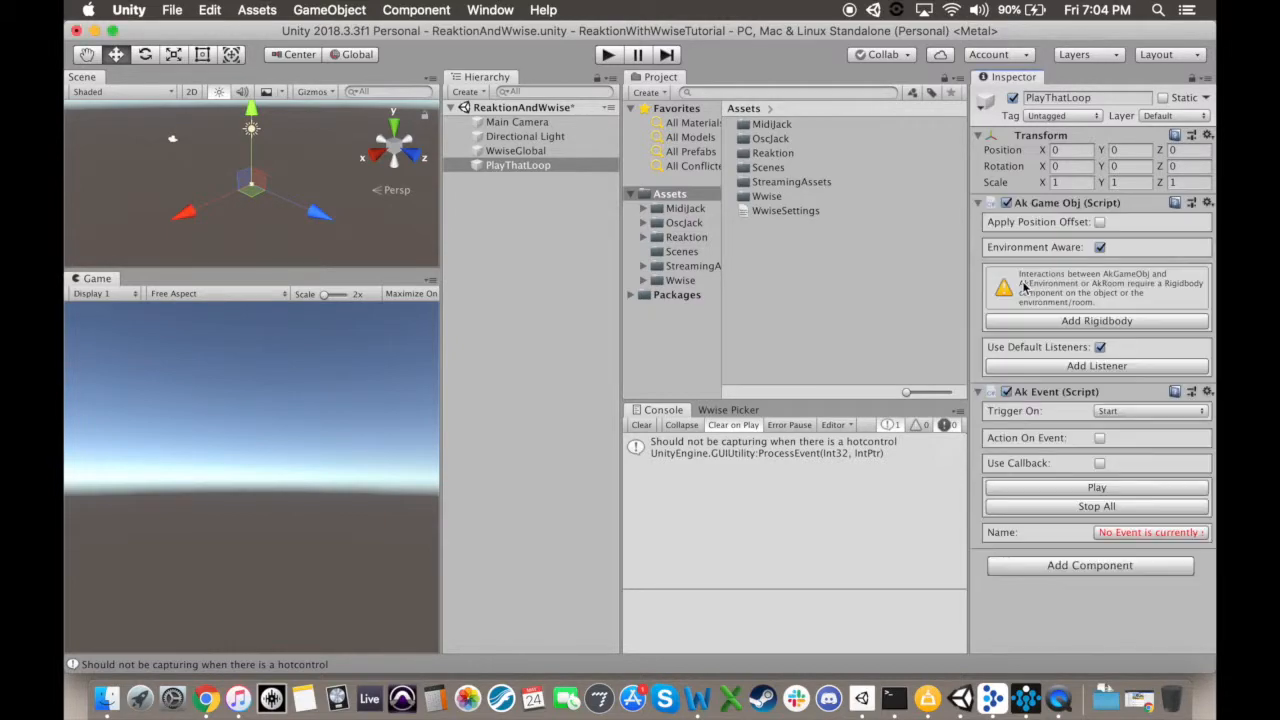
click(1128, 533)
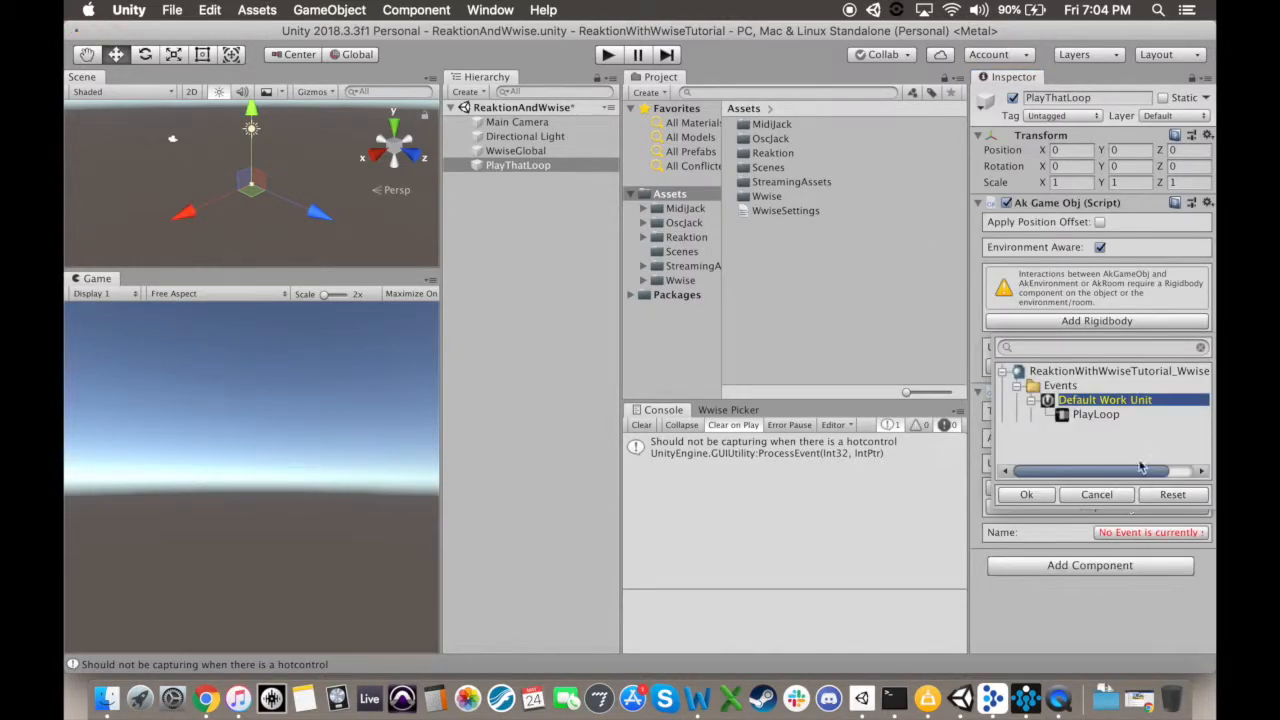
double_click(1110, 416)
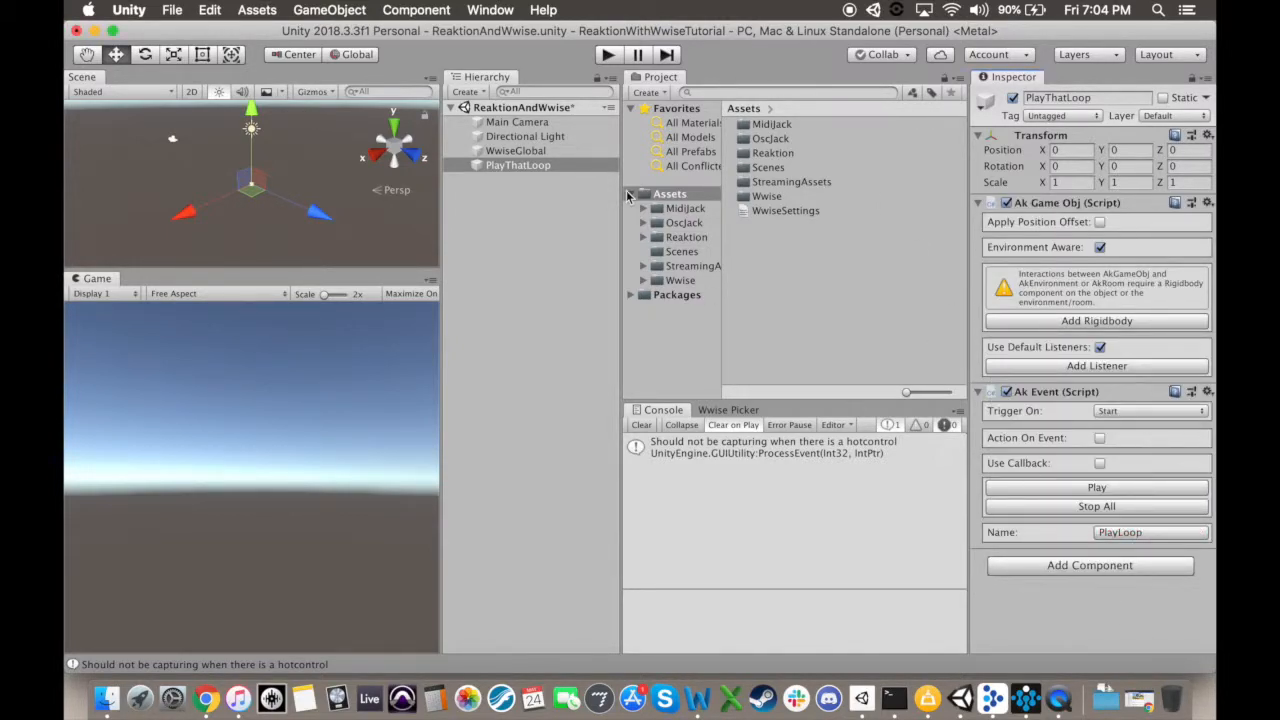
click(607, 55)
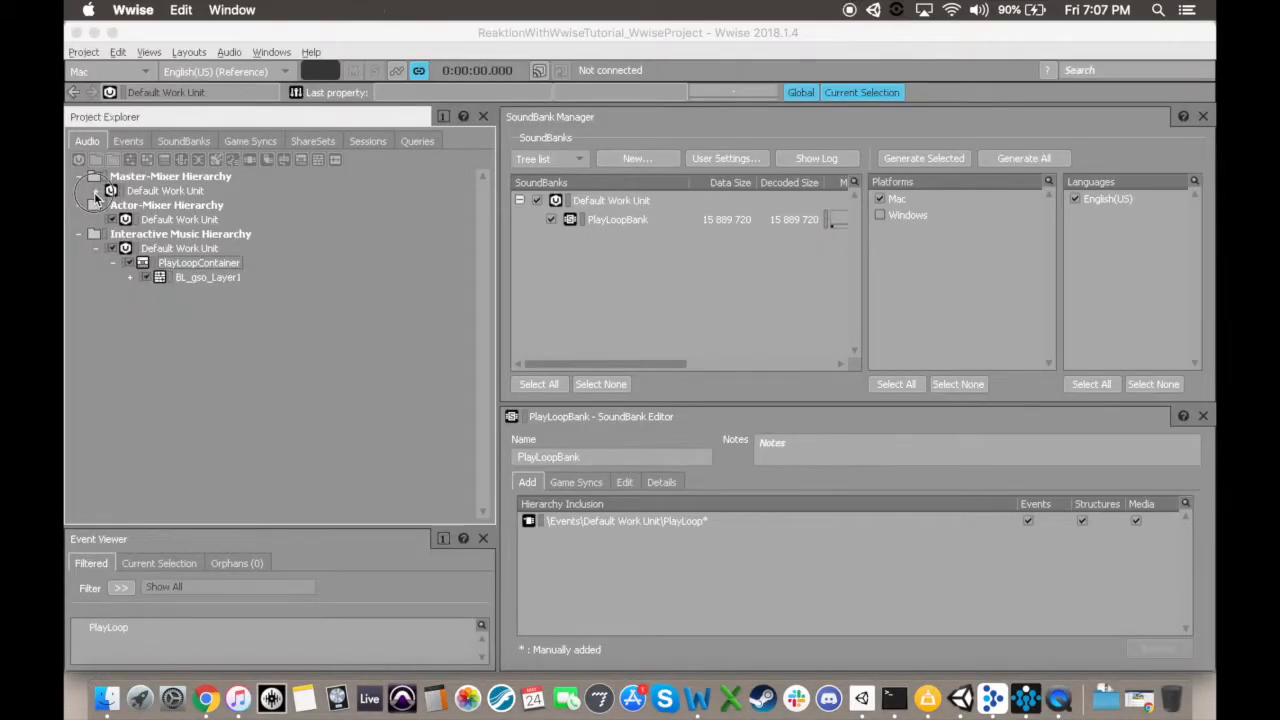
In Wwise, create an audio bus named RTPCMeterBus in the Master-Mixer Hierarchy's default work unit.
click(96, 195)
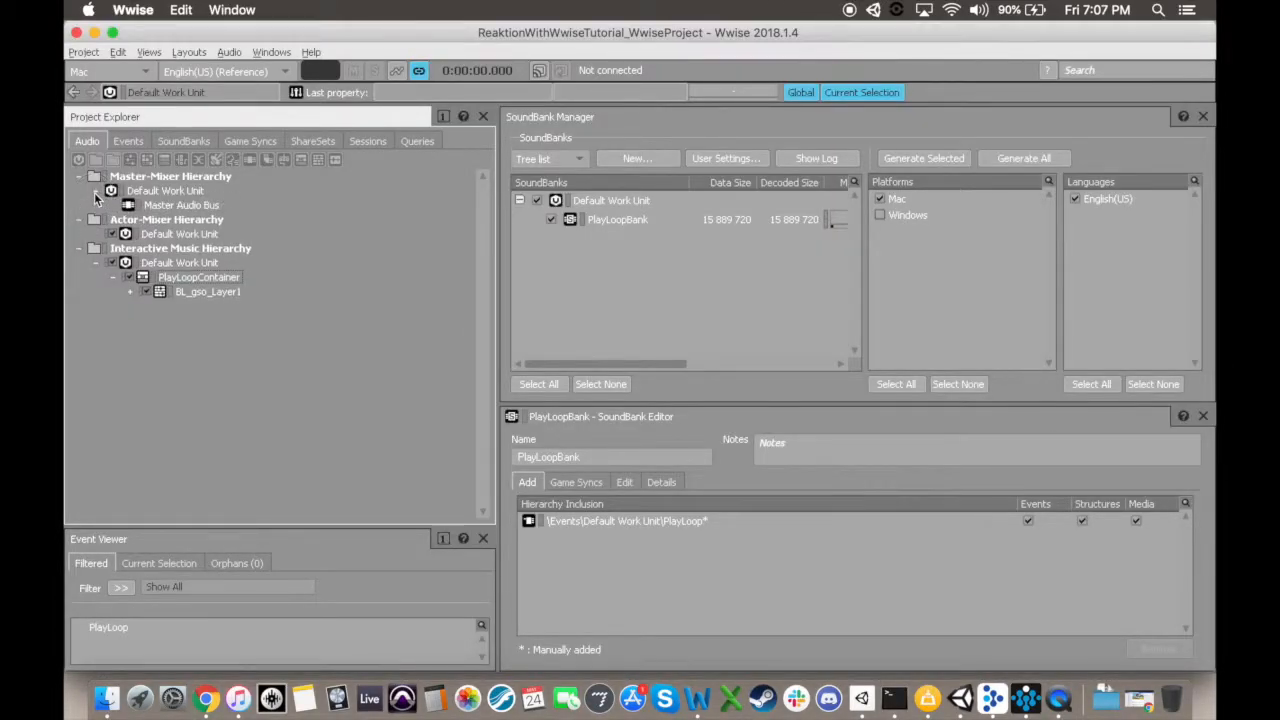
click(185, 206)
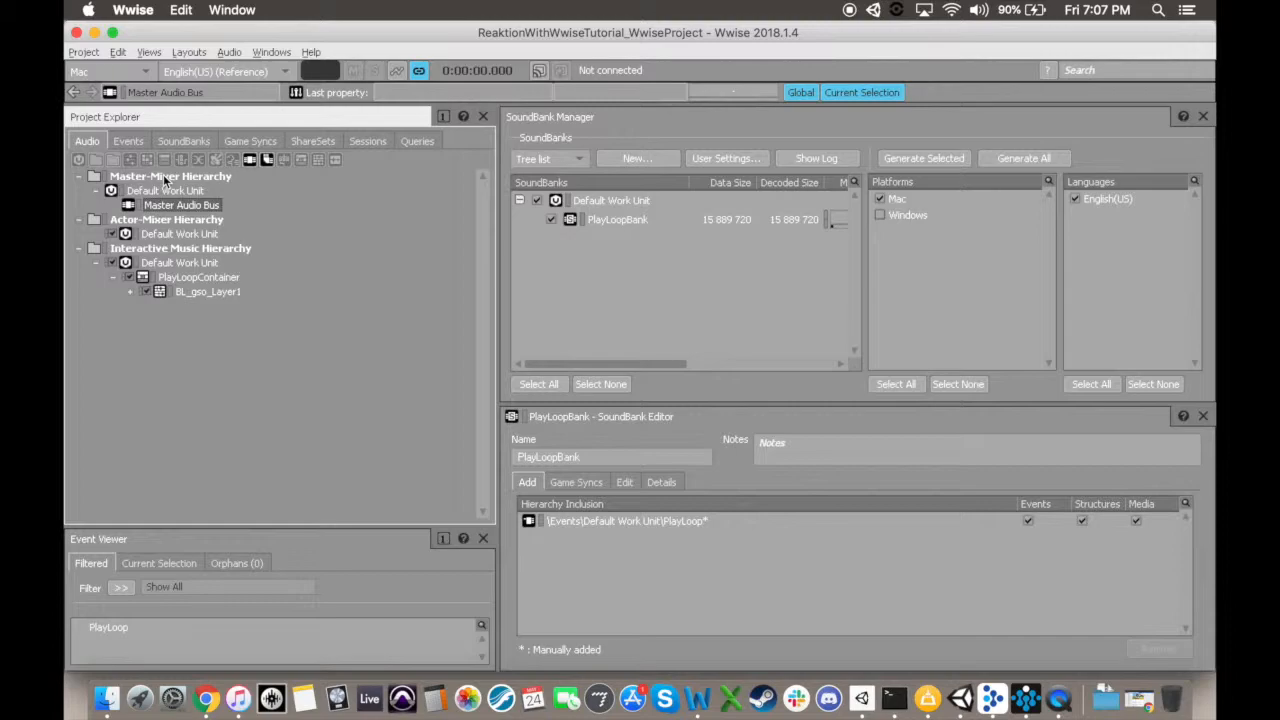
click(96, 191)
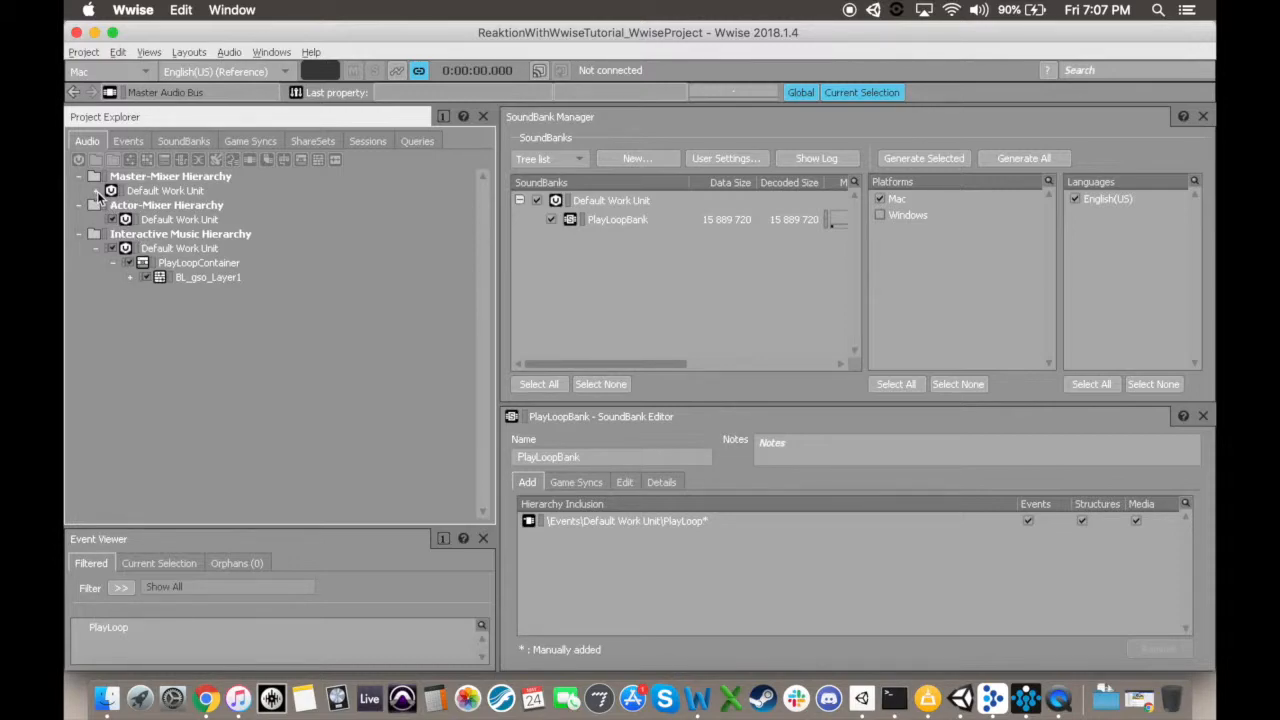
click(96, 191)
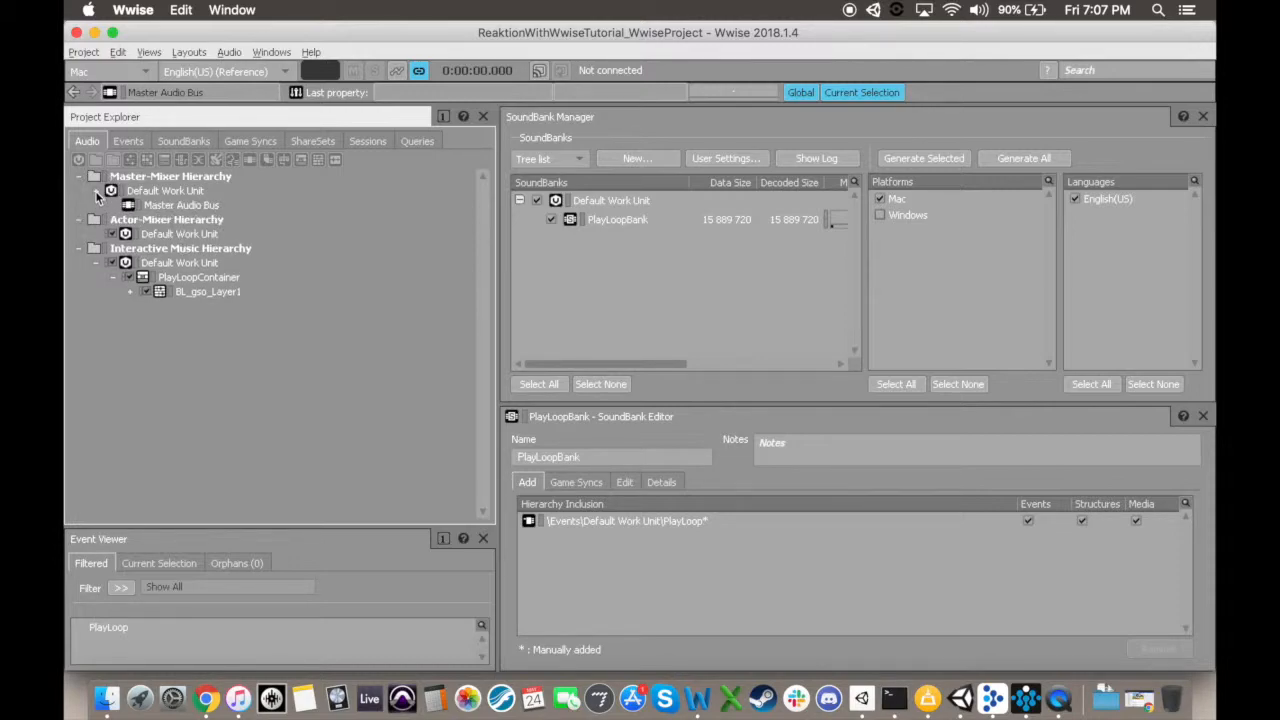
click(150, 206)
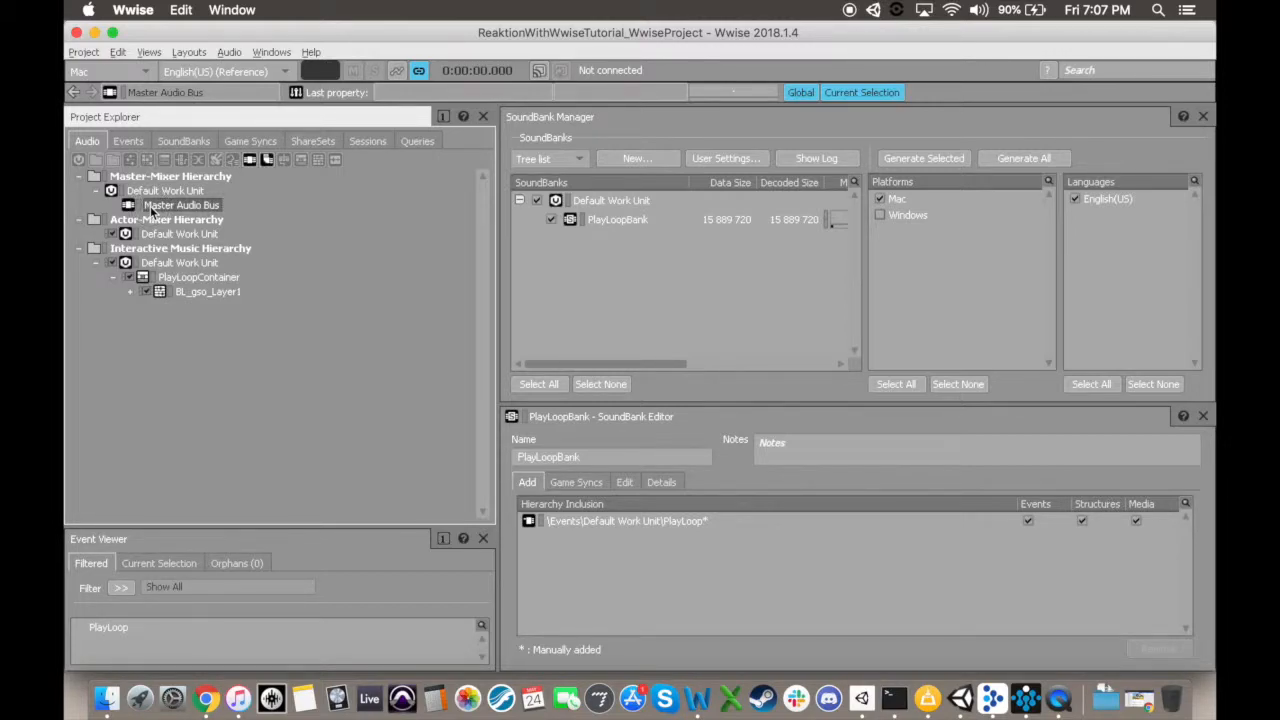
click(172, 191)
click(251, 160)
text(RT)
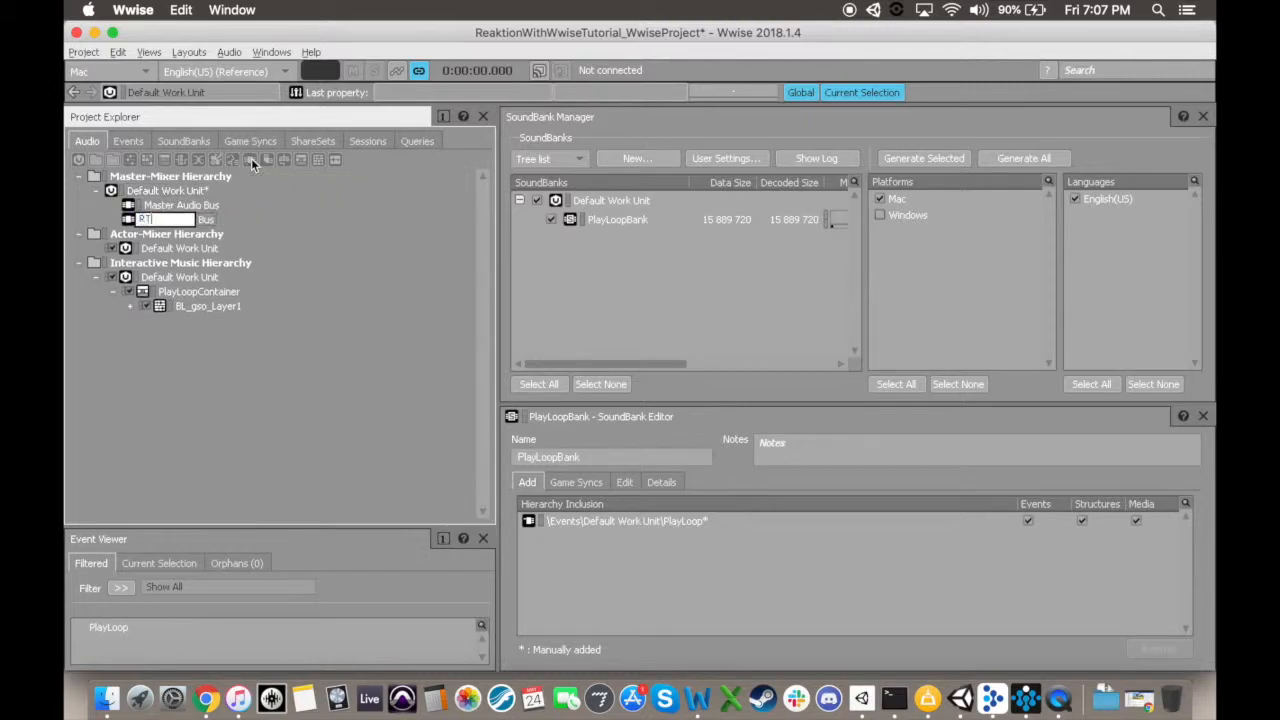
text(PCMeterBus)
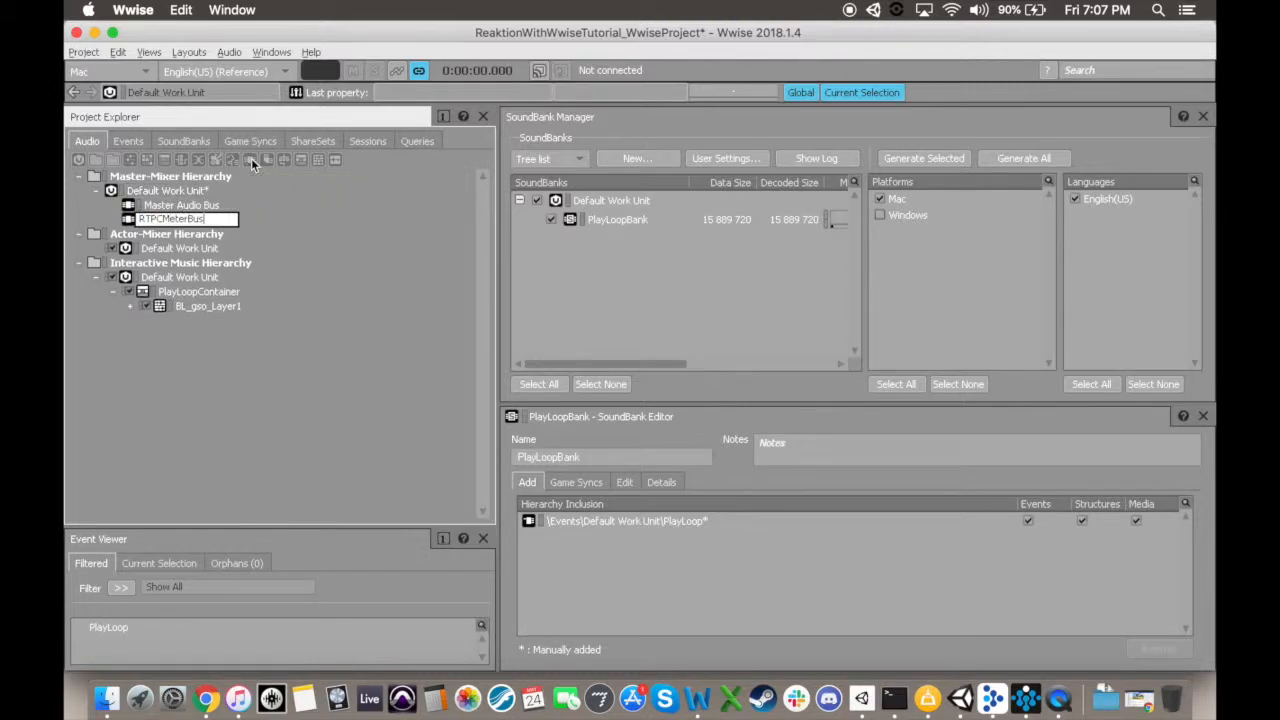
key(Return)
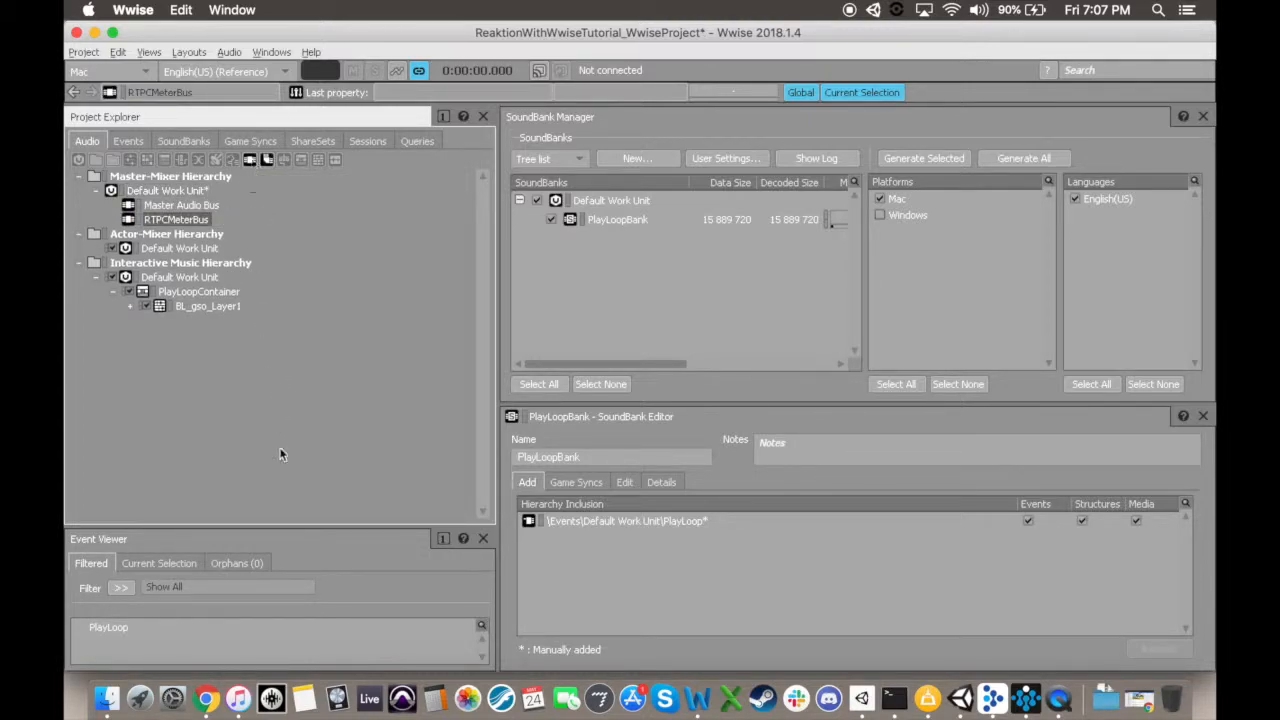
Open the properties of PlayLoopContainer and examine which buses are offered for its output and its user-defined auxiliary sends.
double_click(199, 292)
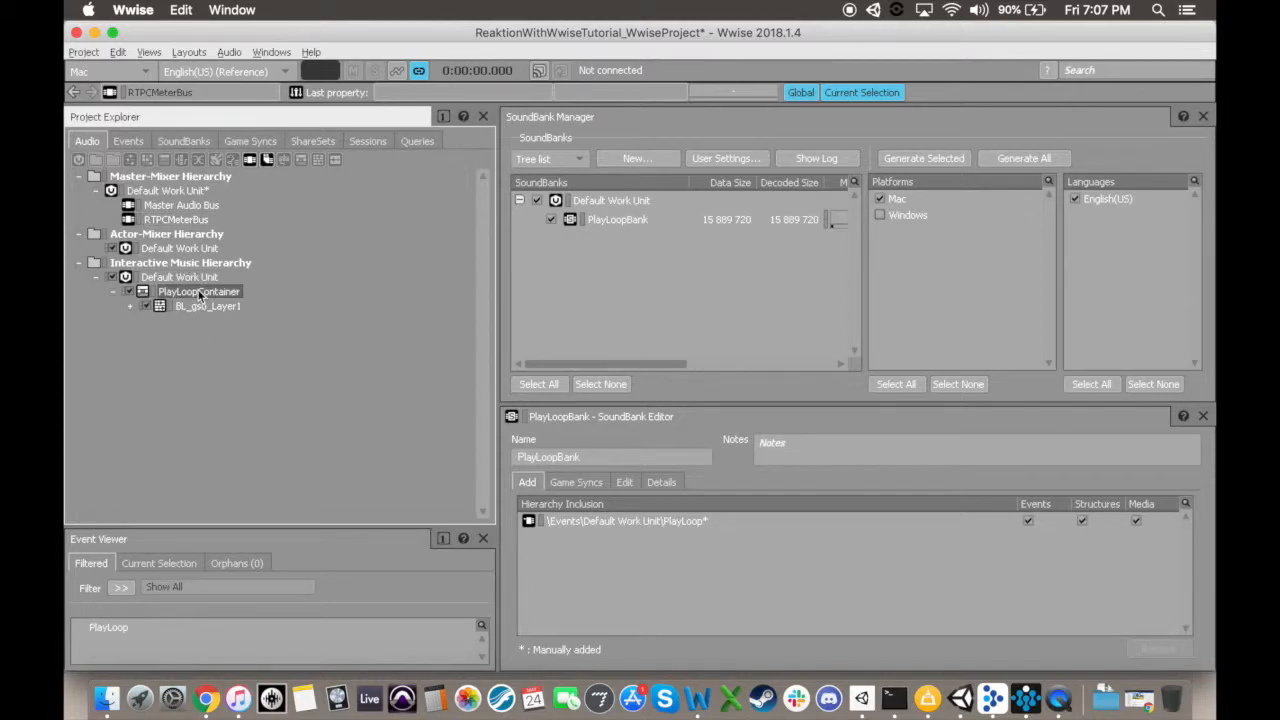
drag(448, 496, 448, 361)
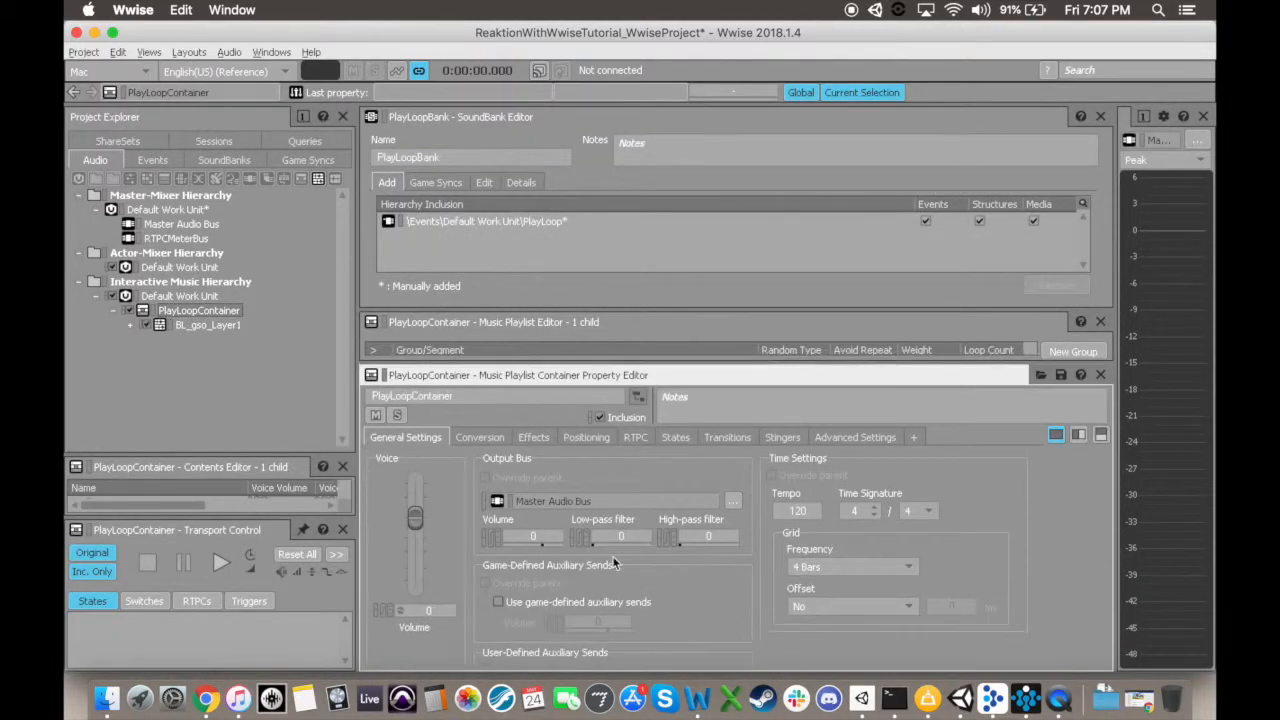
click(733, 503)
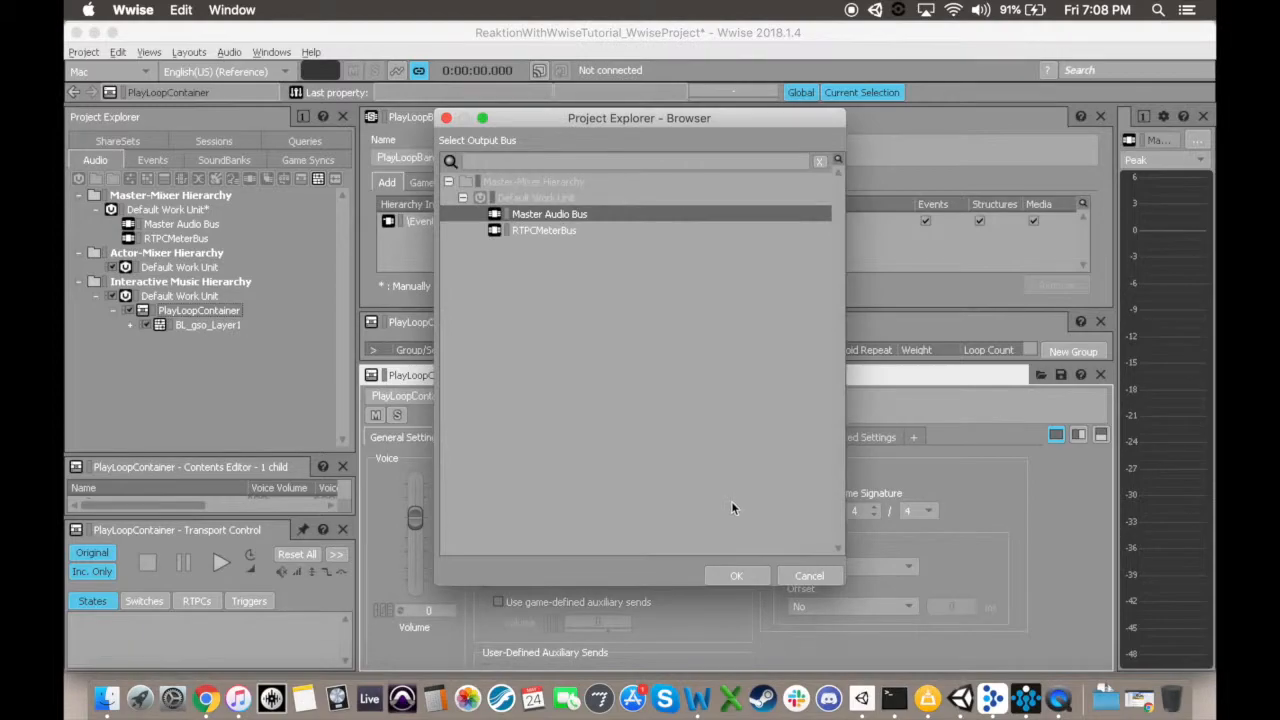
click(806, 575)
drag(446, 316, 448, 180)
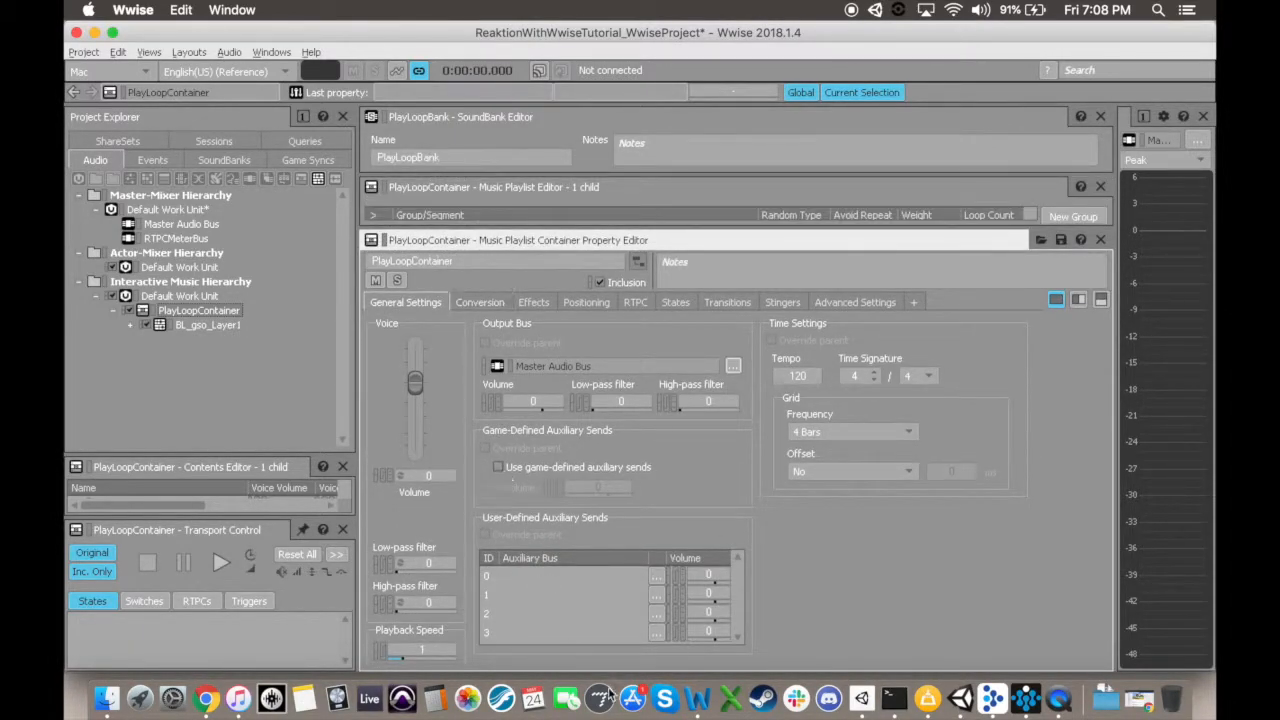
click(655, 580)
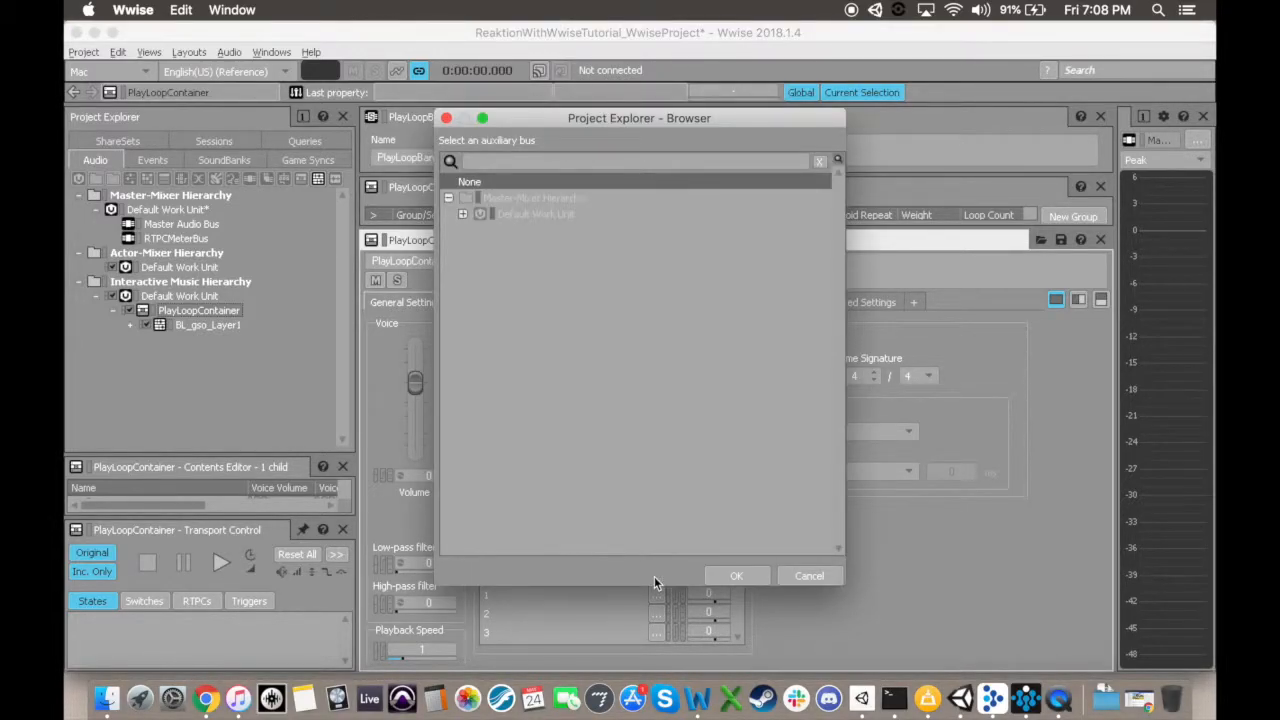
click(809, 577)
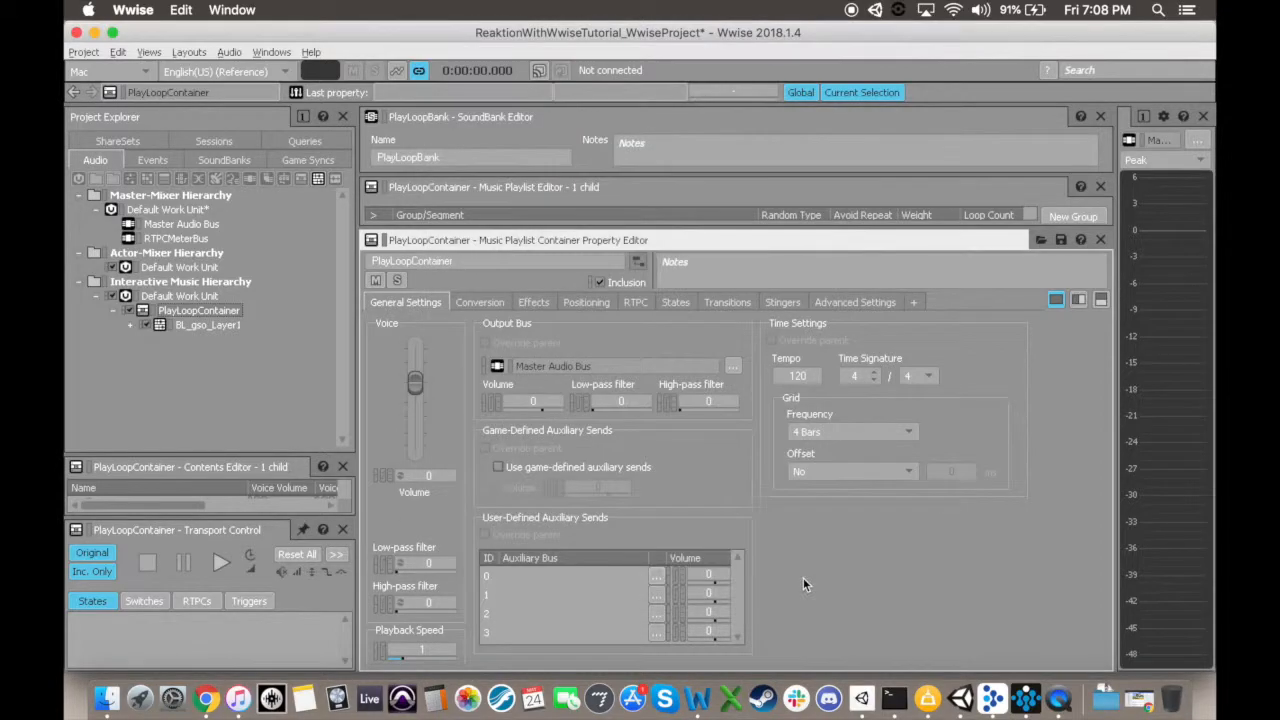
Create an auxiliary bus named MeterOneBus under RTPCMeterBus.
click(172, 239)
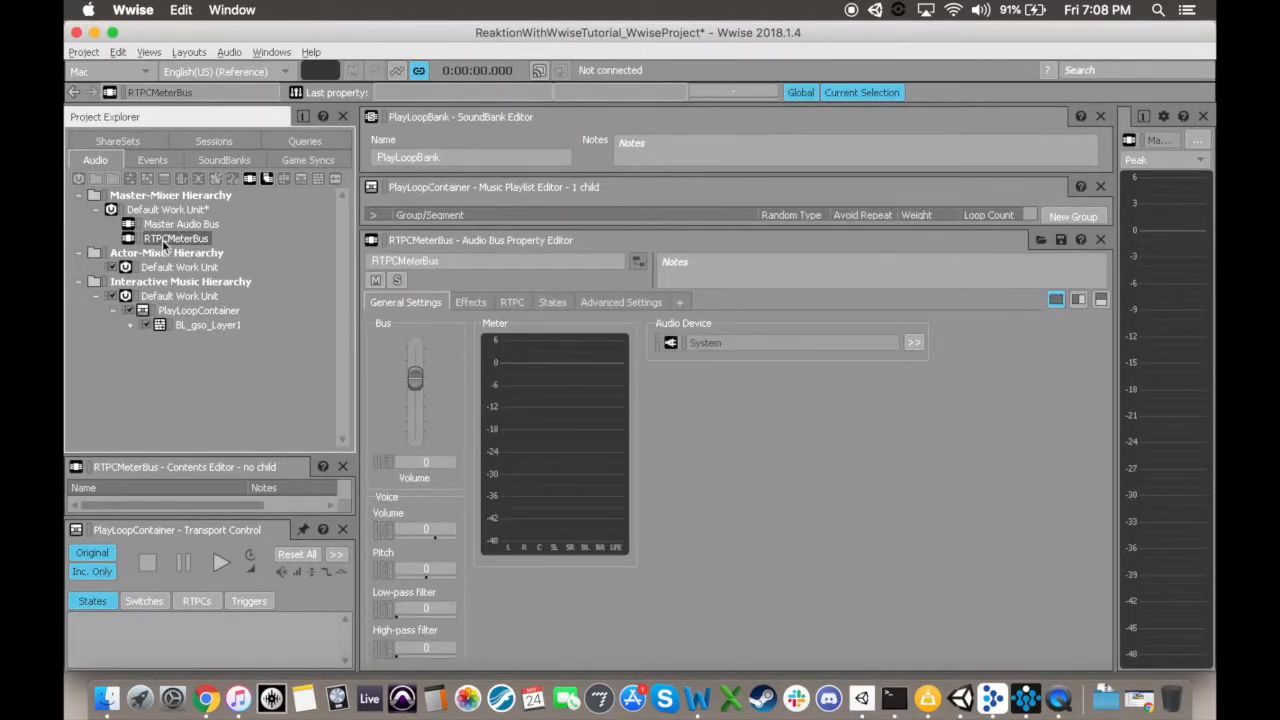
click(268, 179)
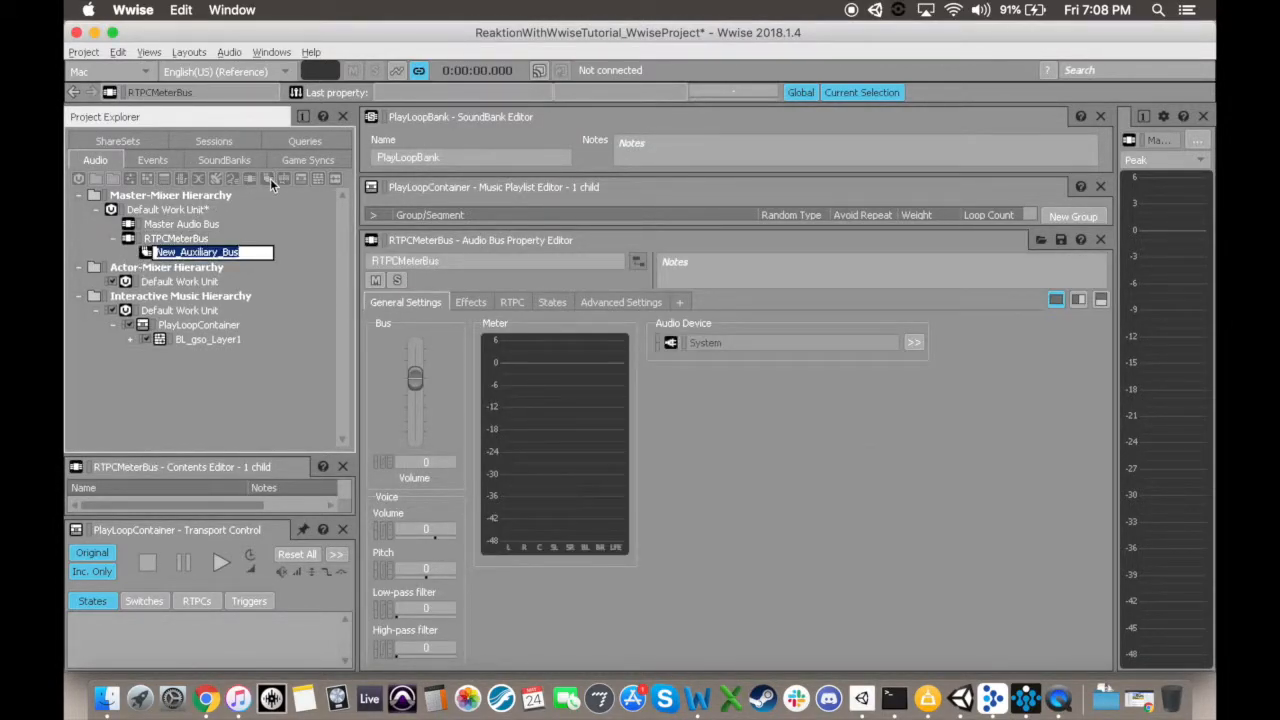
text(MeterOneBus)
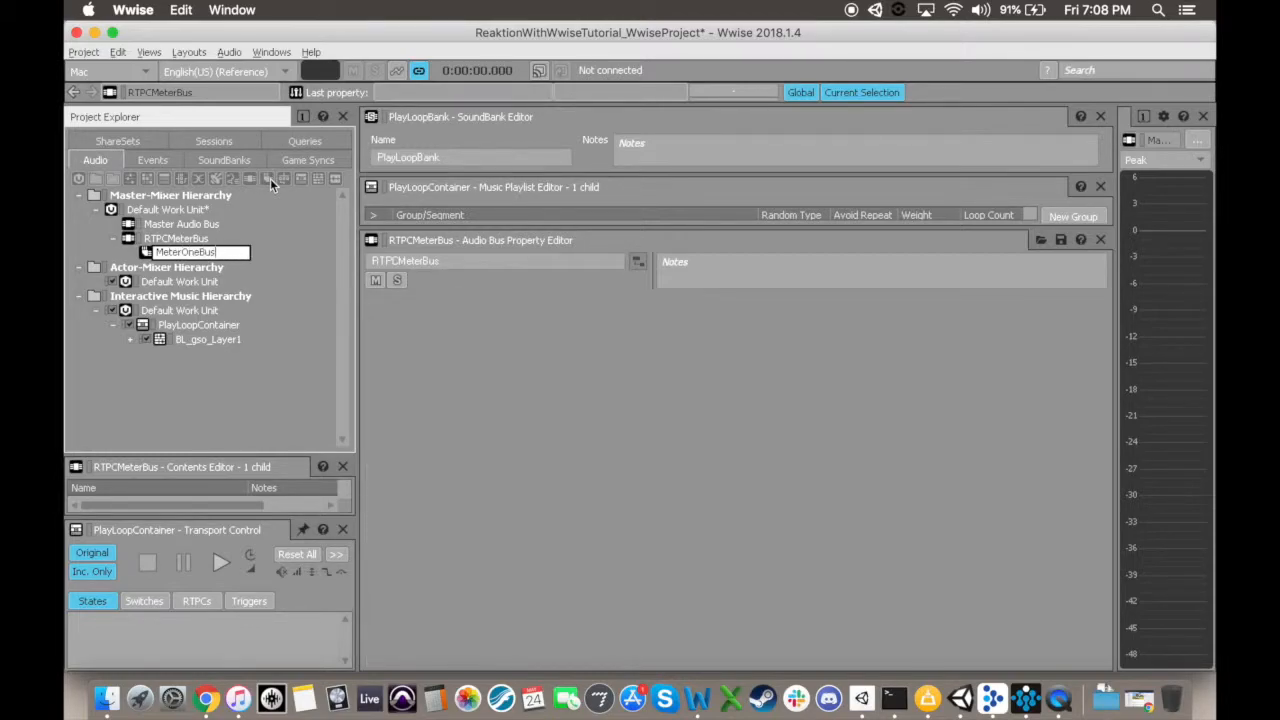
key(Return)
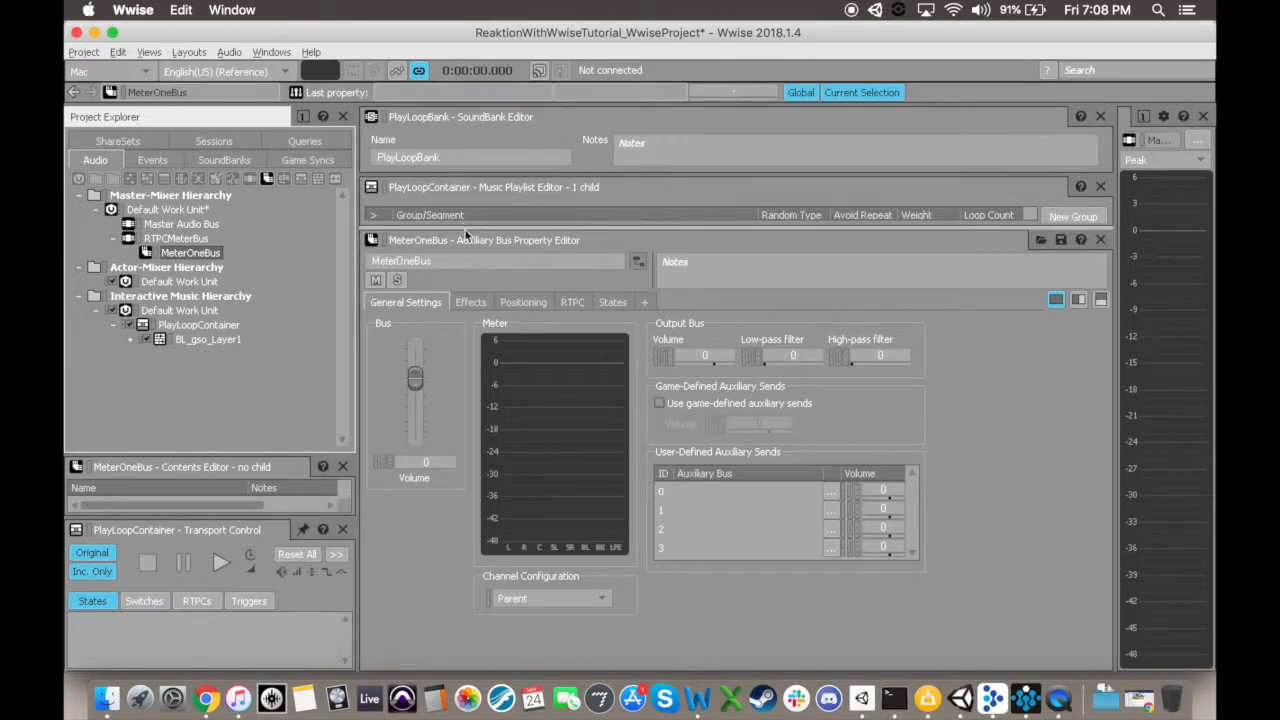
Add a new Wwise Meter effect named MeterOne to effect slot 2 of MeterOneBus.
click(470, 302)
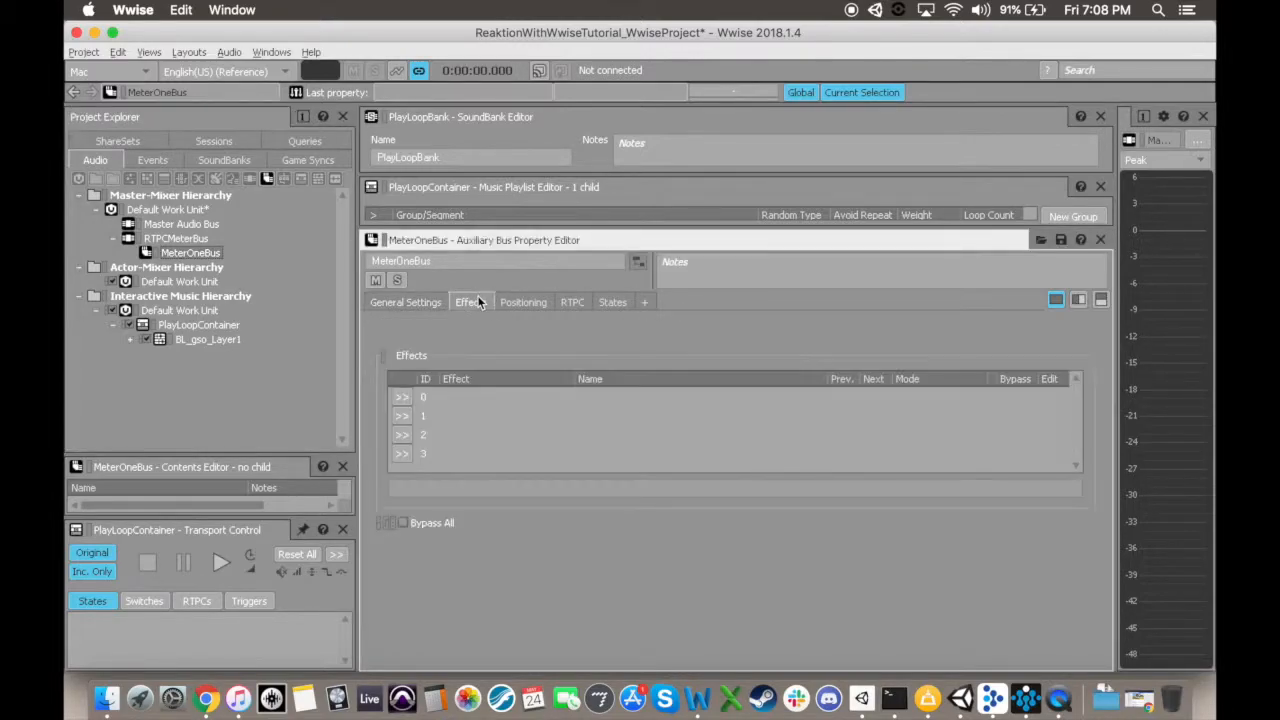
click(402, 433)
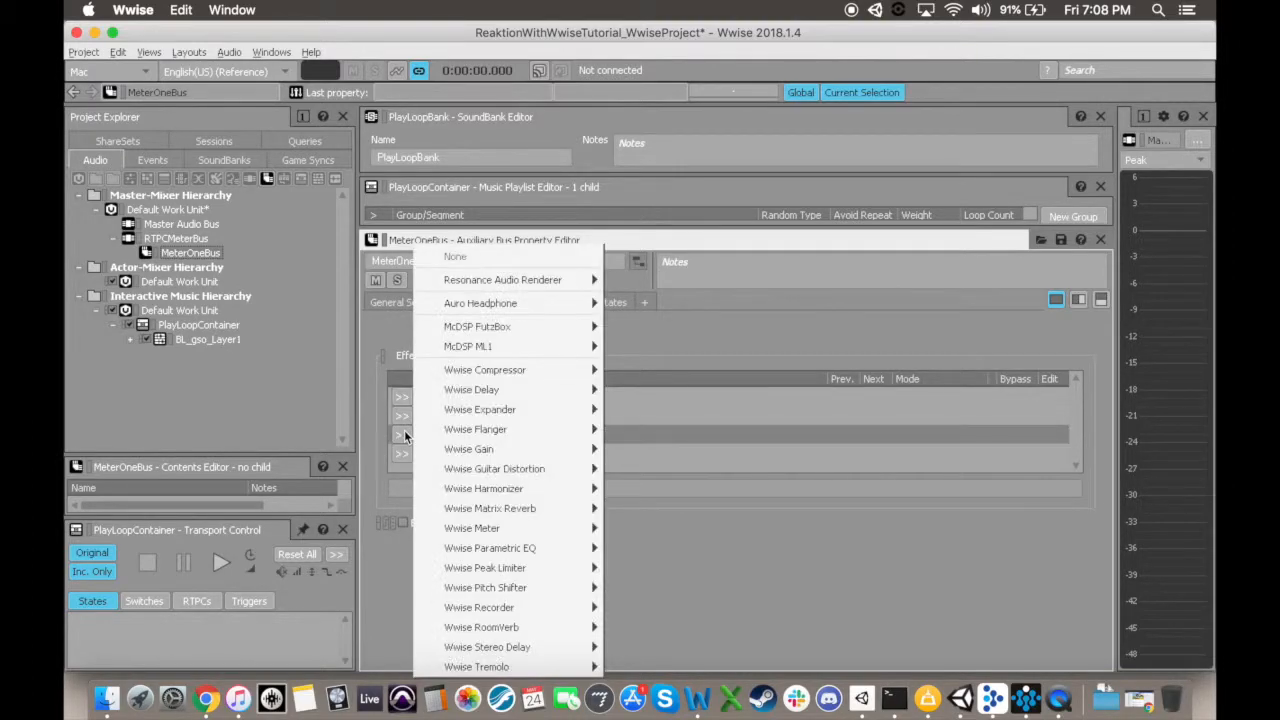
mouse_move(492, 530)
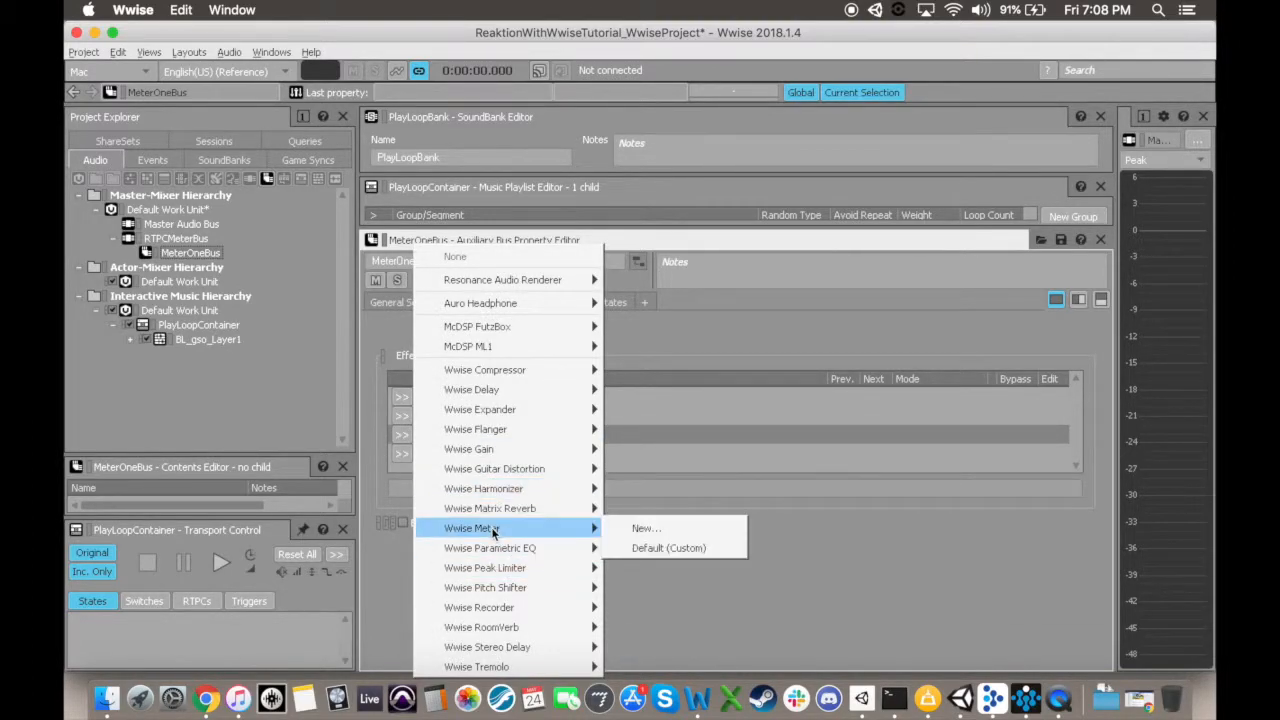
click(640, 527)
text(MeterOne)
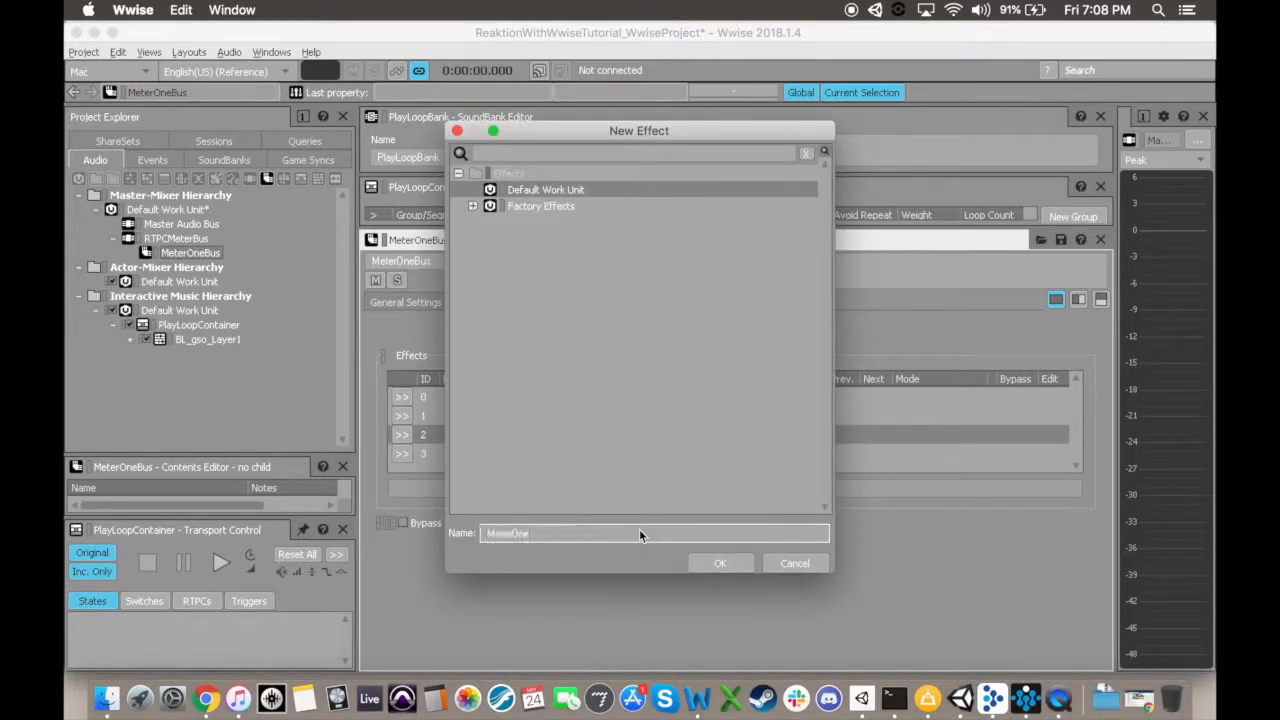
key(Return)
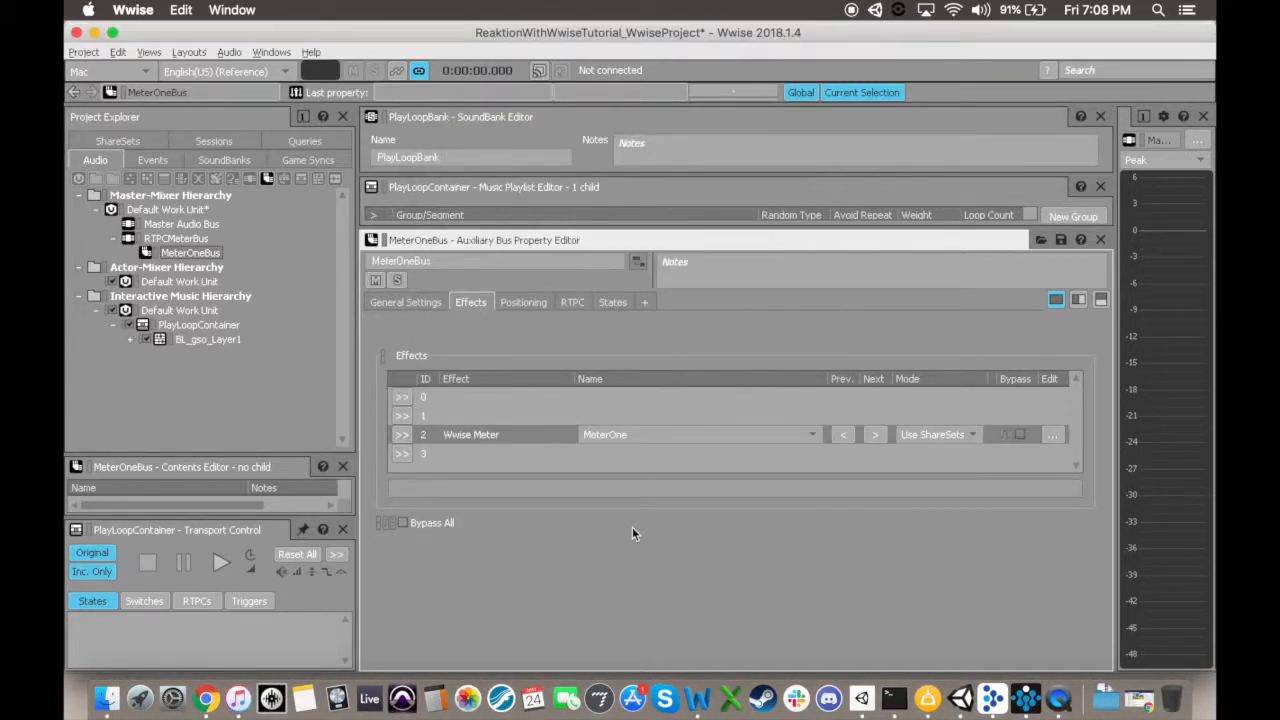
Open the MeterOne effect for editing and create a game parameter named MeterOneRTPC as its output game parameter.
click(516, 437)
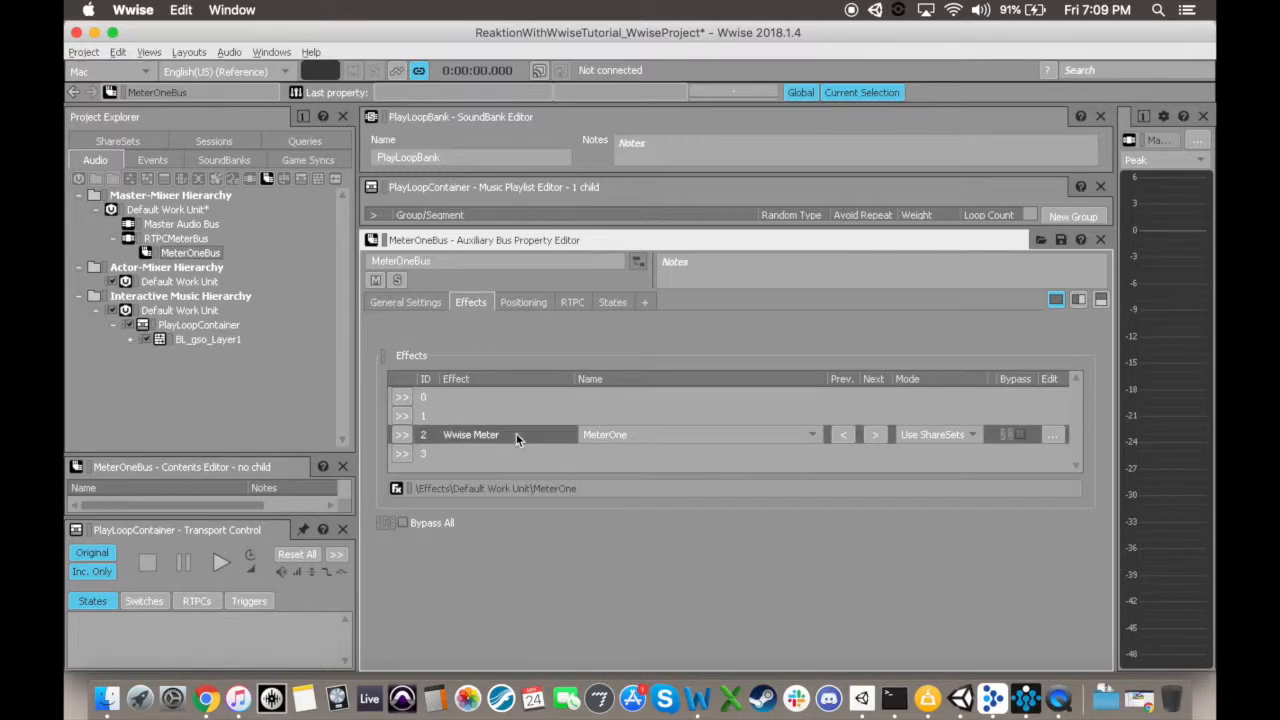
double_click(516, 433)
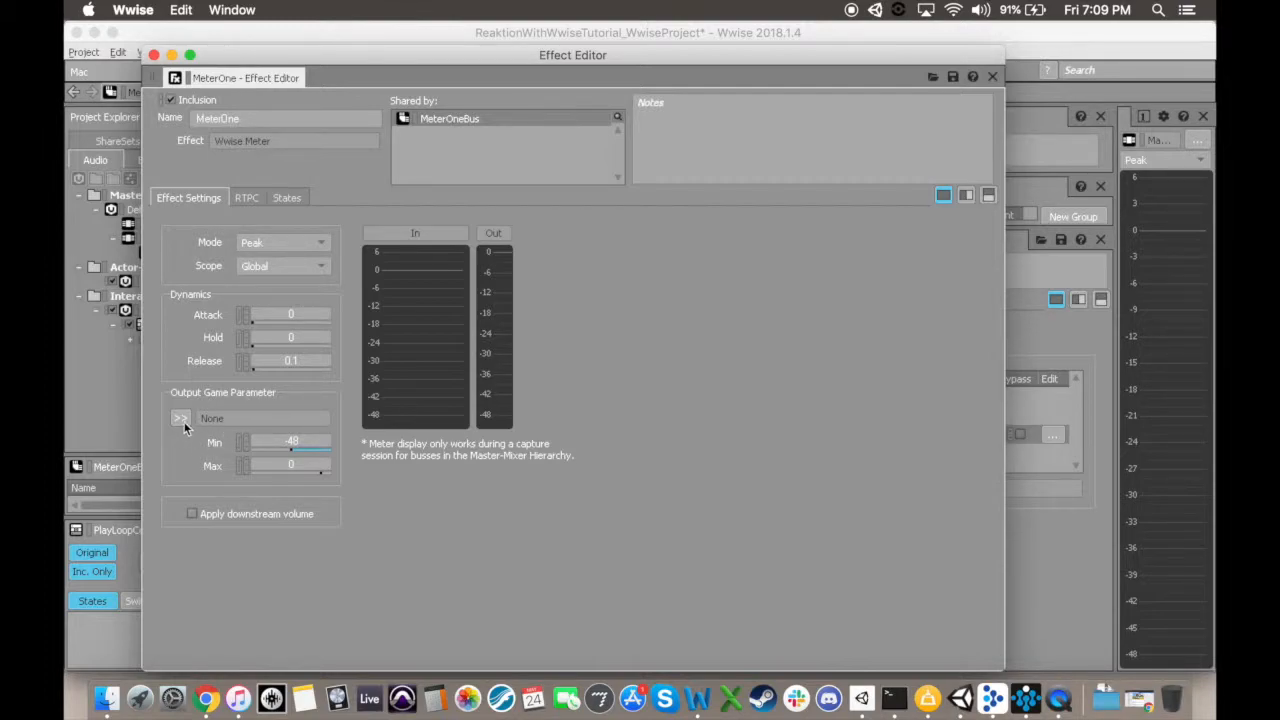
click(180, 420)
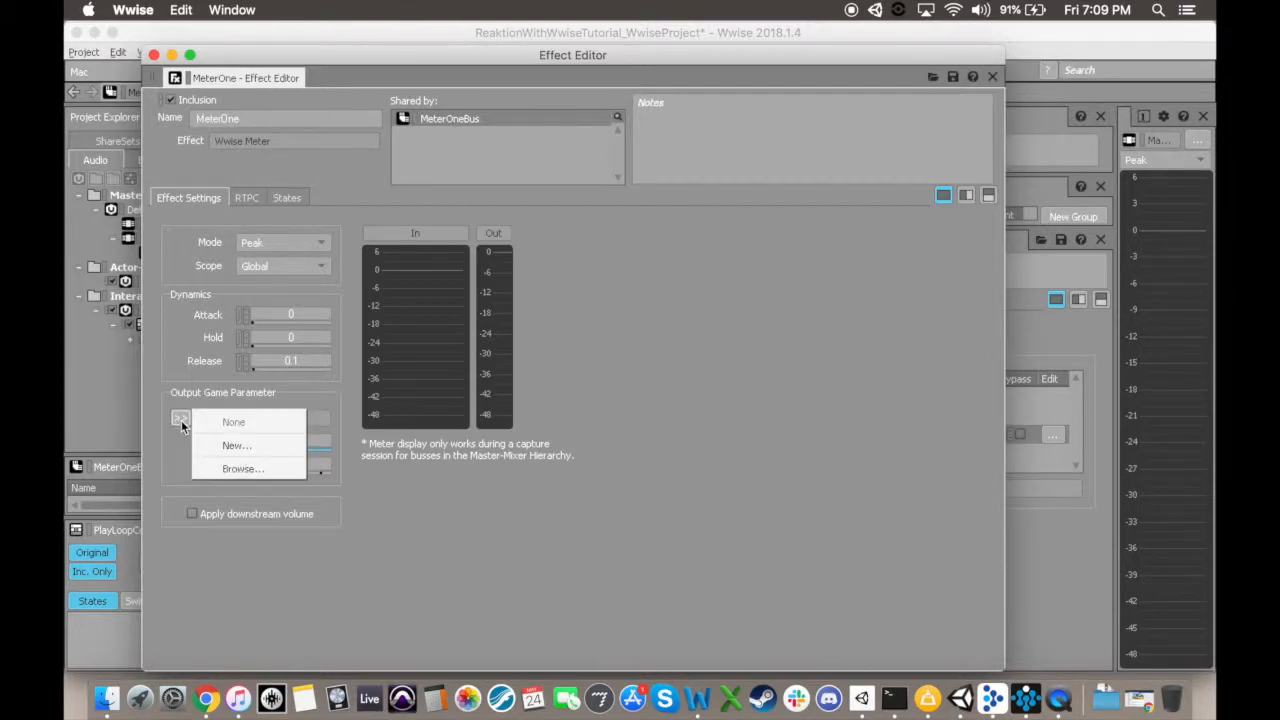
click(246, 446)
text(MeterOneRTPC)
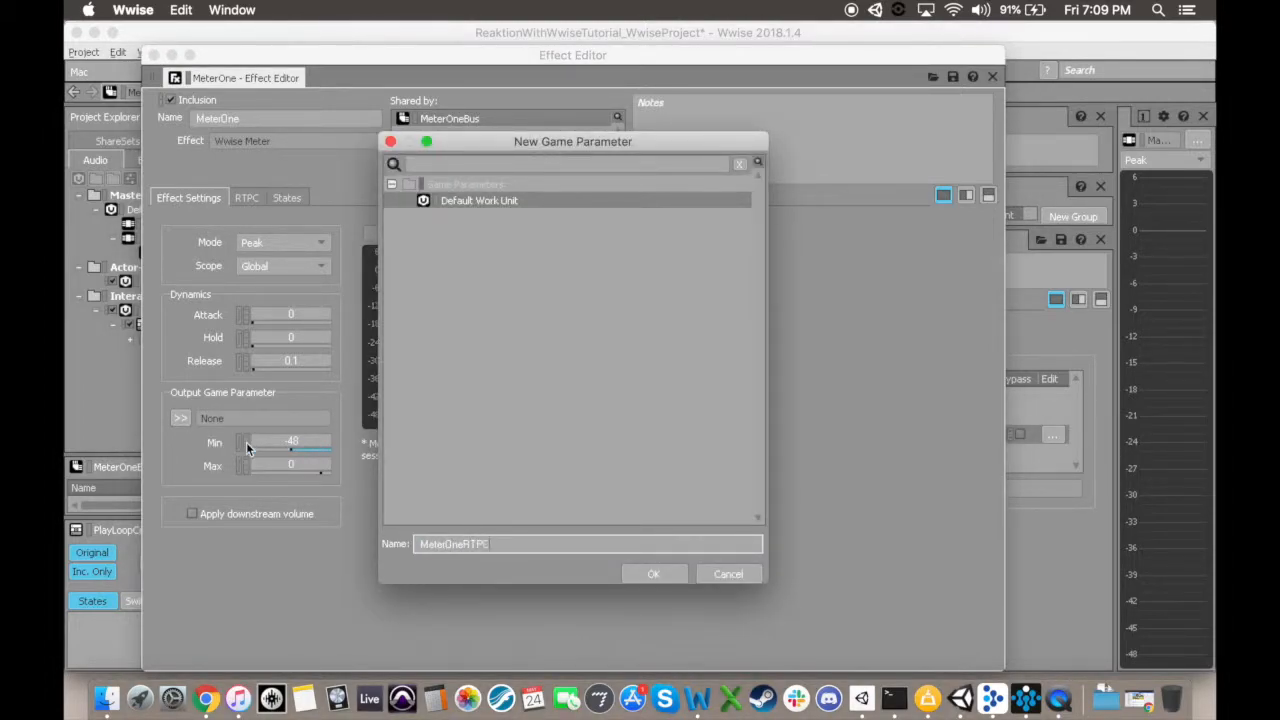
key(Return)
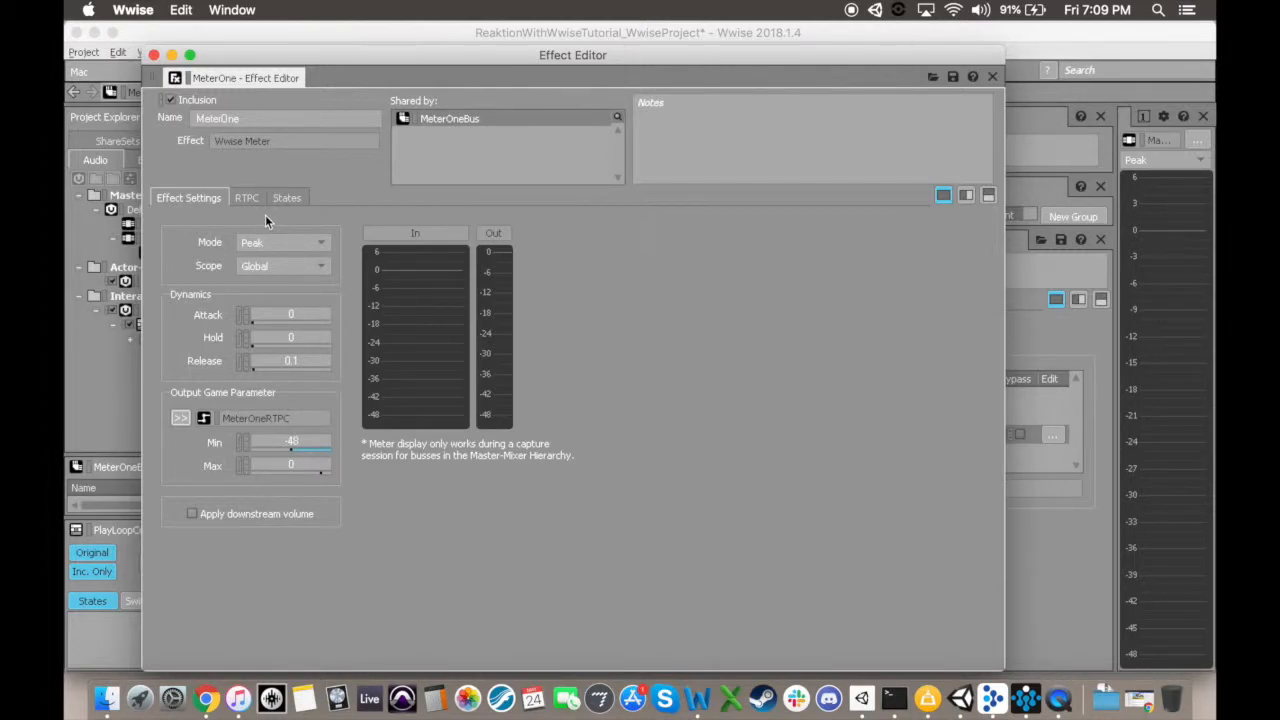
Play PlayLoopContainer while watching the MeterOne effect's meters, stop playback and close the effect's settings.
drag(252, 58, 419, 50)
click(195, 326)
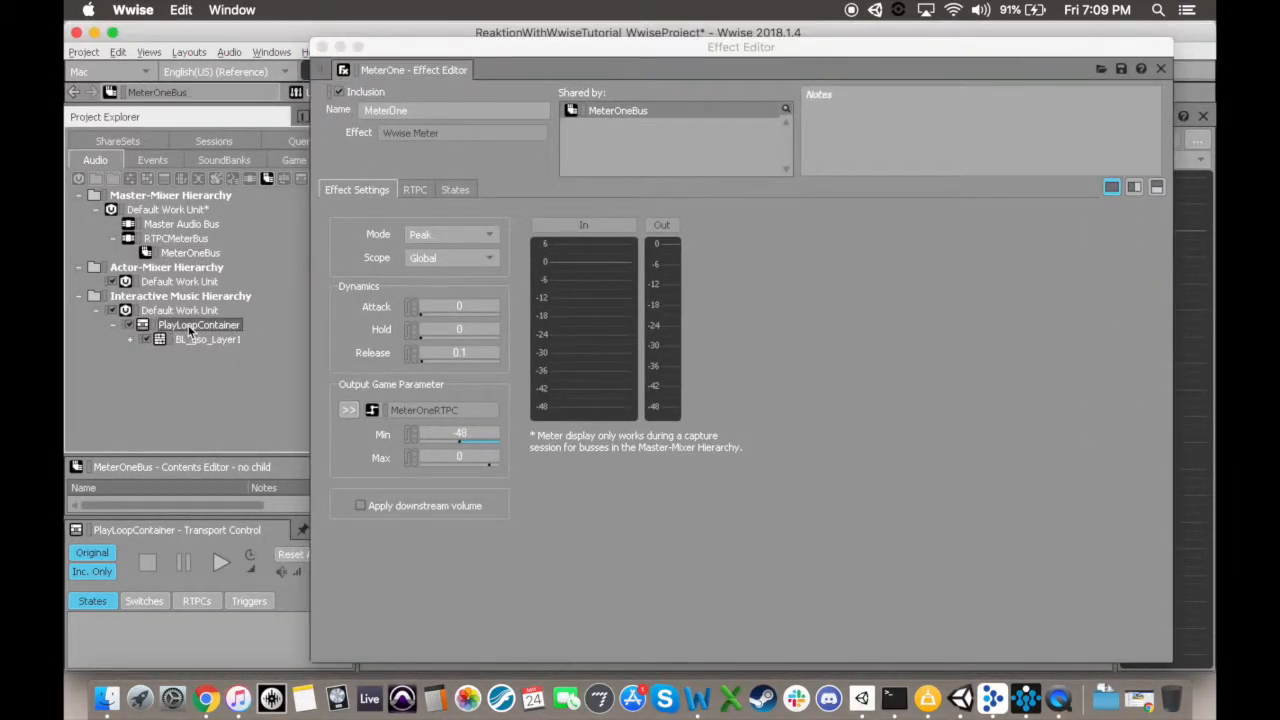
click(220, 563)
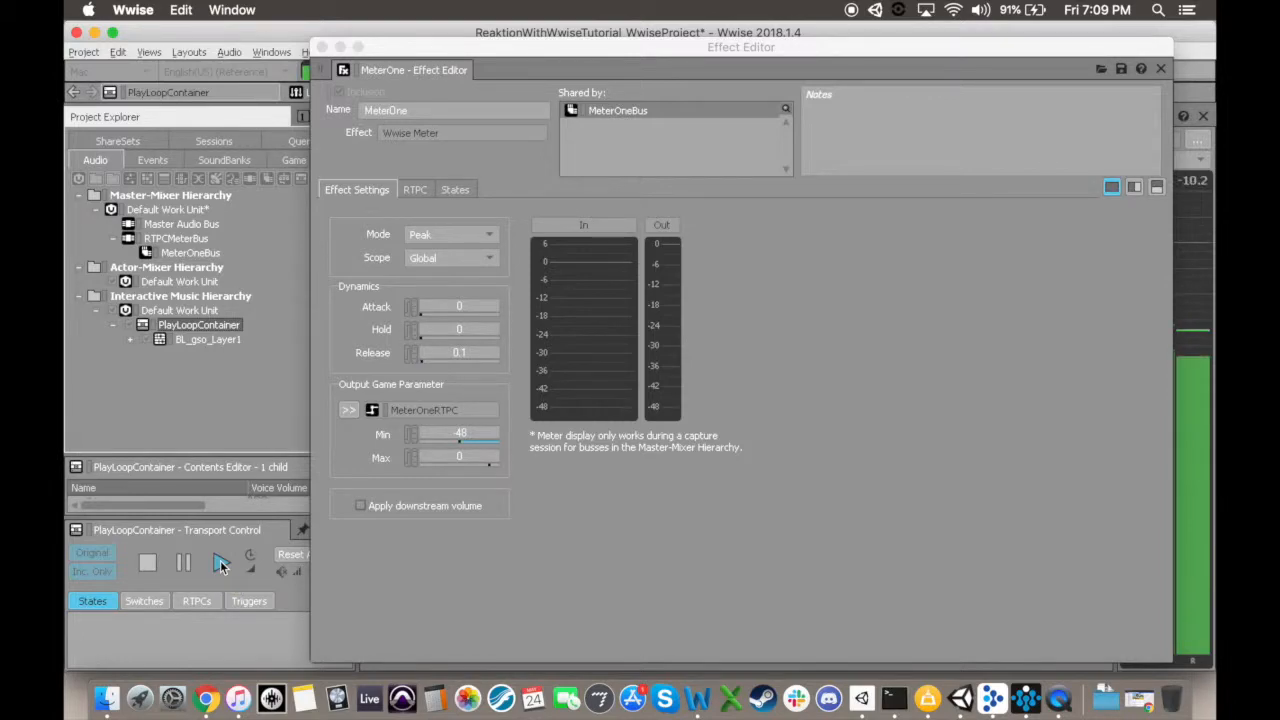
click(147, 566)
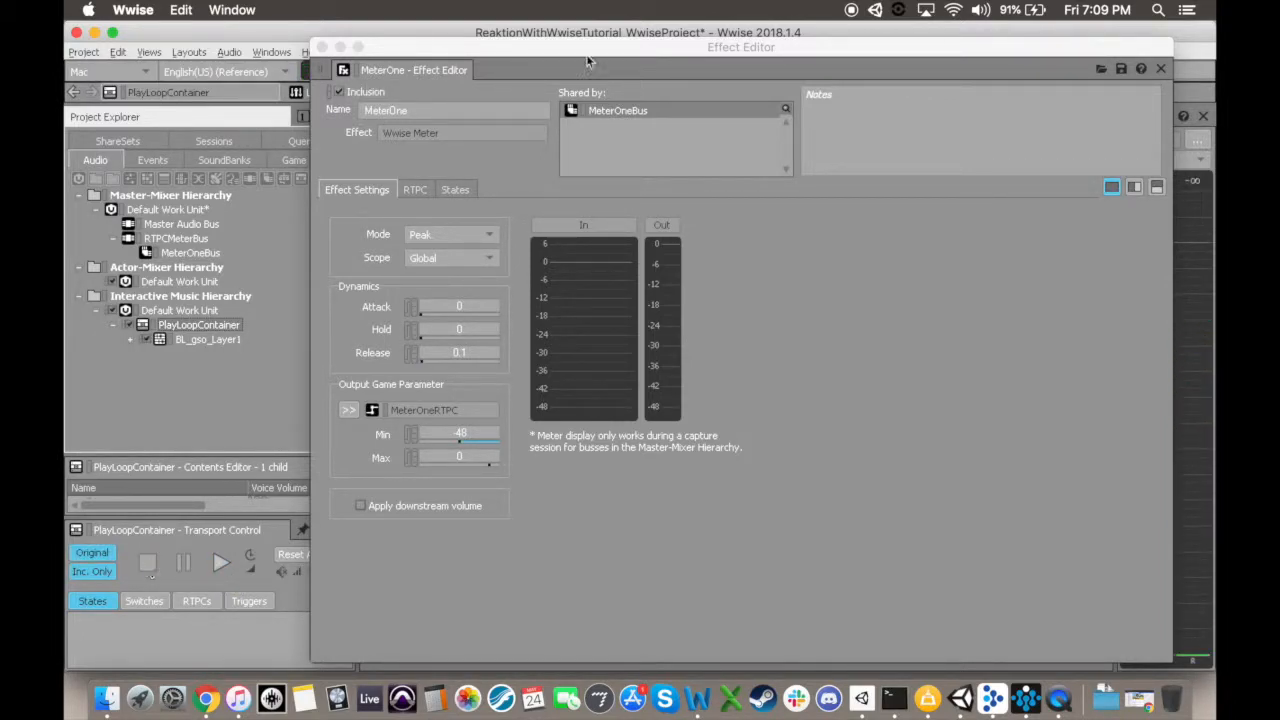
click(321, 47)
Open the MeterOneRTPC game parameter and set its range minimum to -48, using the Stretch option.
click(290, 161)
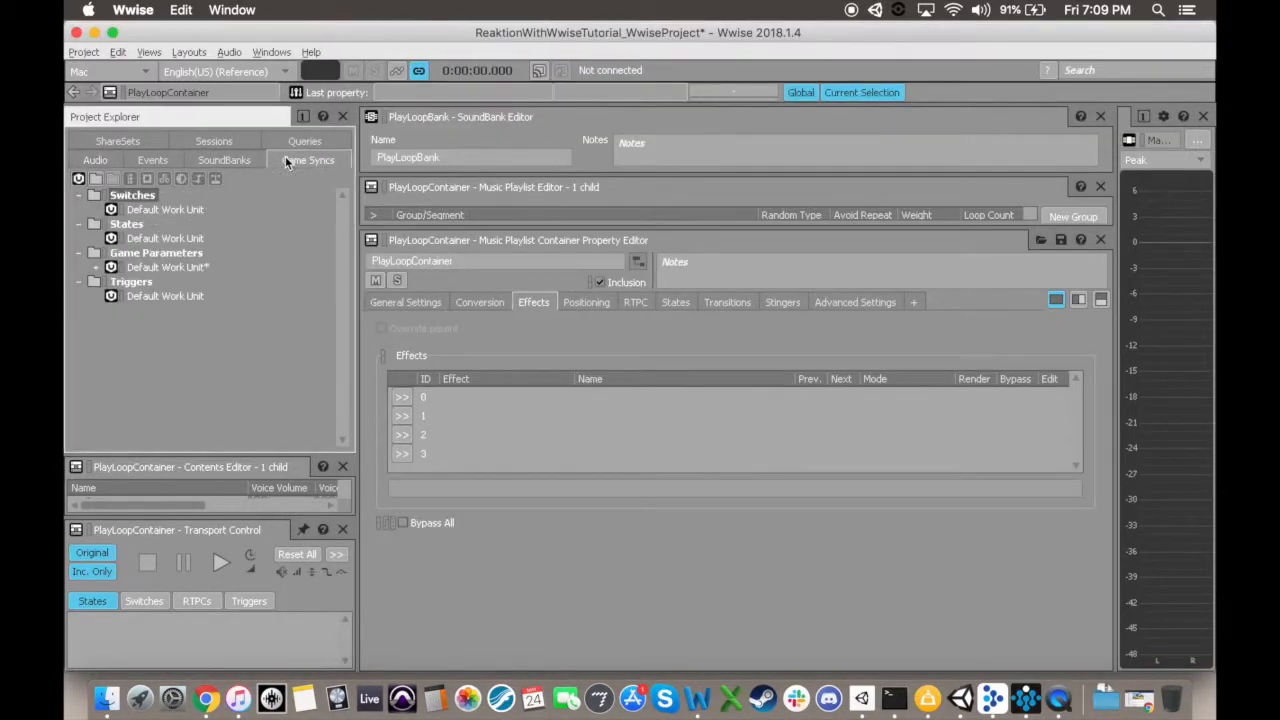
click(96, 268)
click(162, 283)
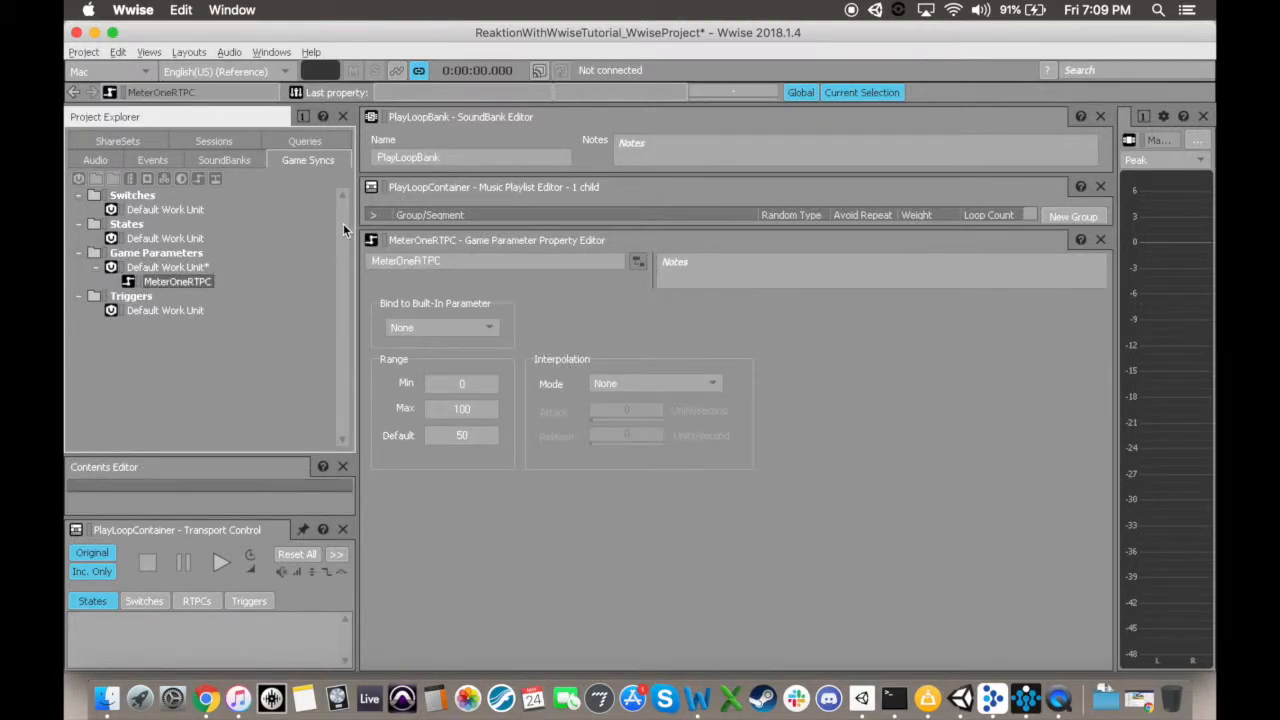
click(467, 384)
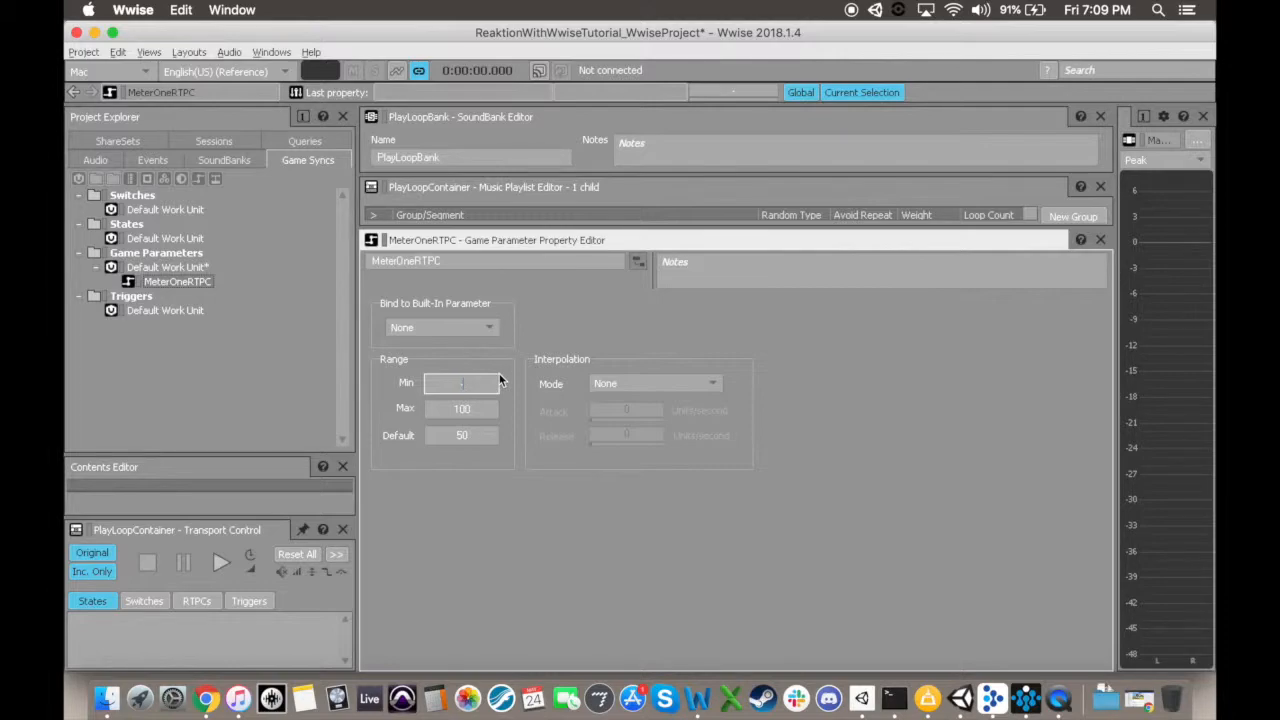
key(Return)
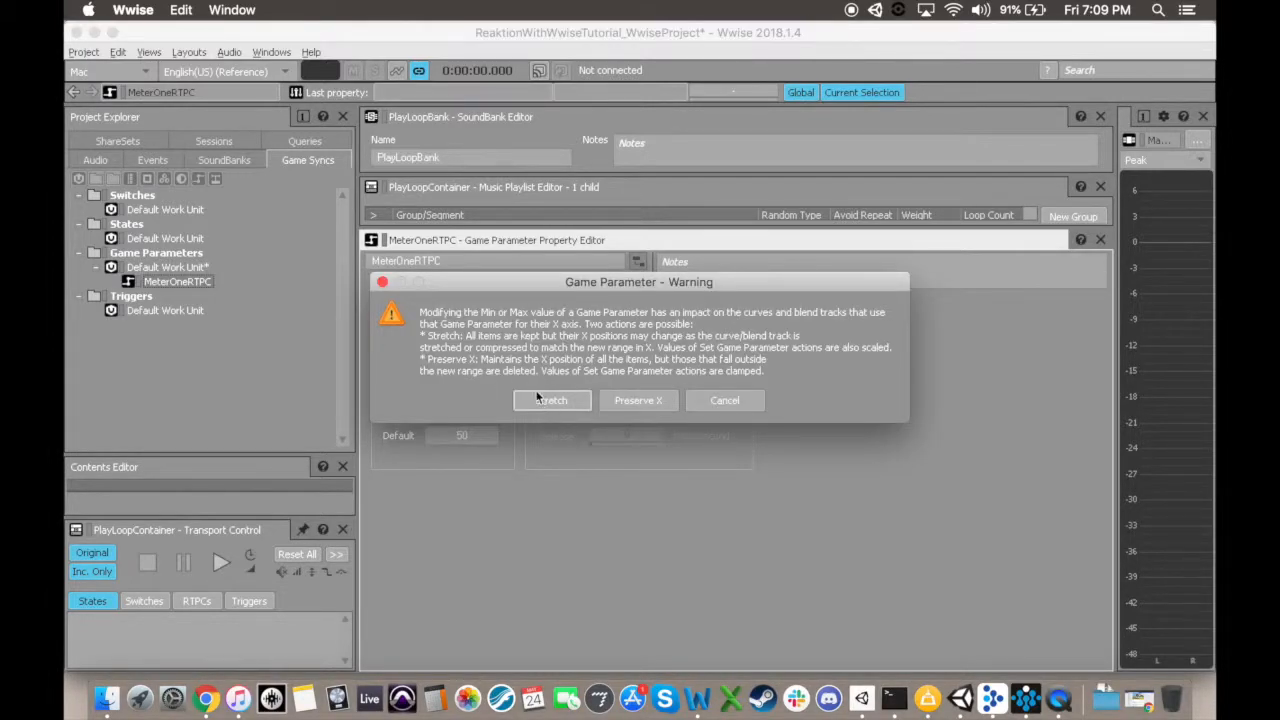
click(551, 401)
Set MeterOneRTPC's range maximum to 0 with the Stretch option, and its default value to -48.
click(475, 409)
text(0)
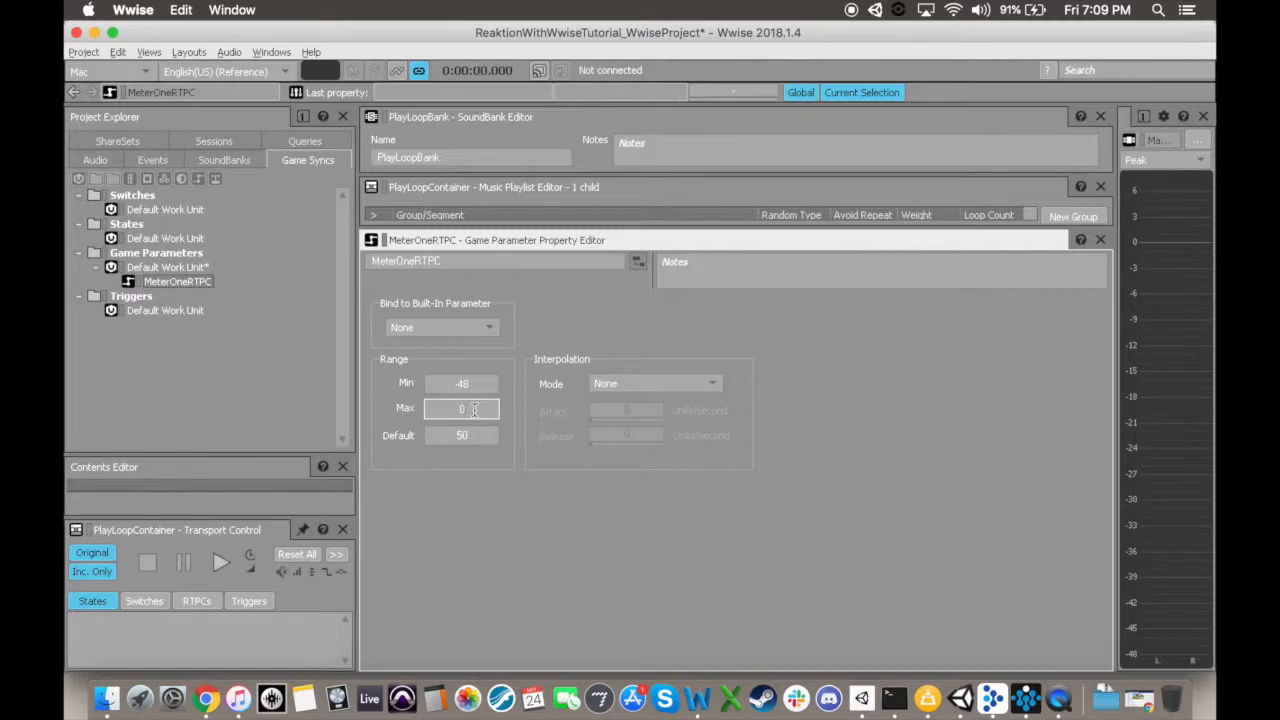
key(Return)
click(523, 400)
click(470, 434)
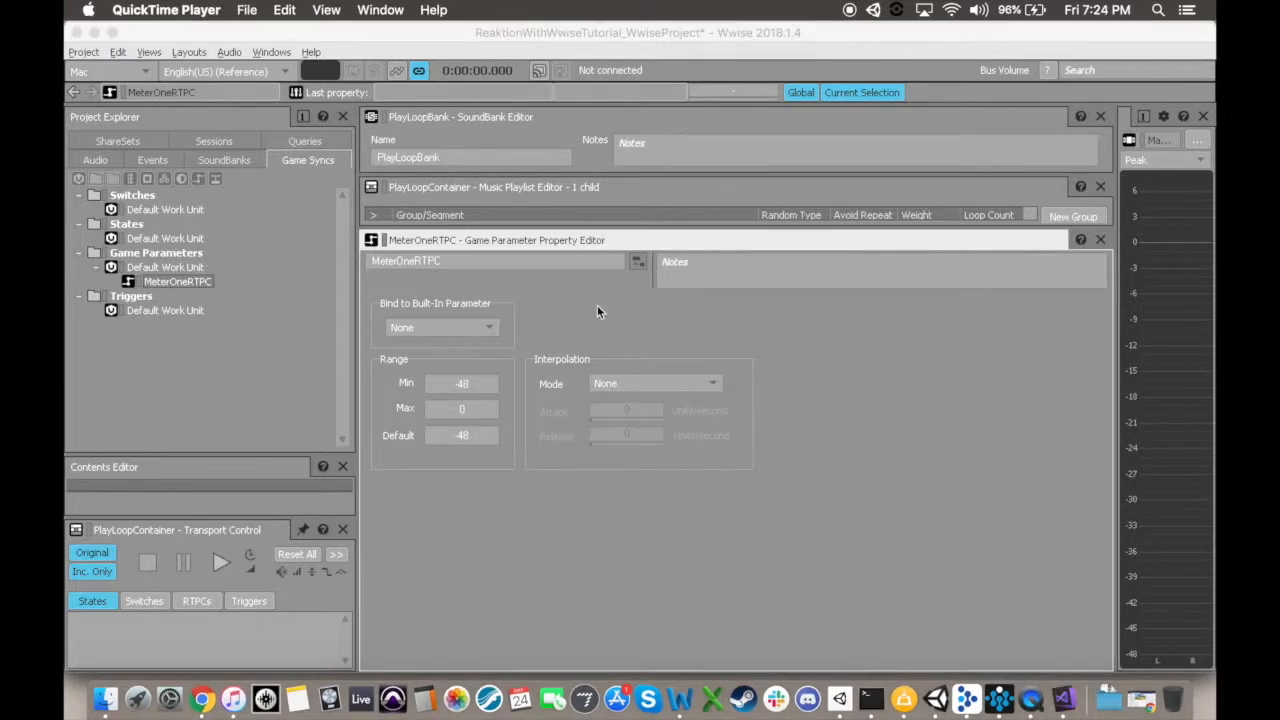
Assign MeterOneBus as the first user-defined auxiliary send (ID 0) of PlayLoopContainer.
click(95, 160)
click(196, 332)
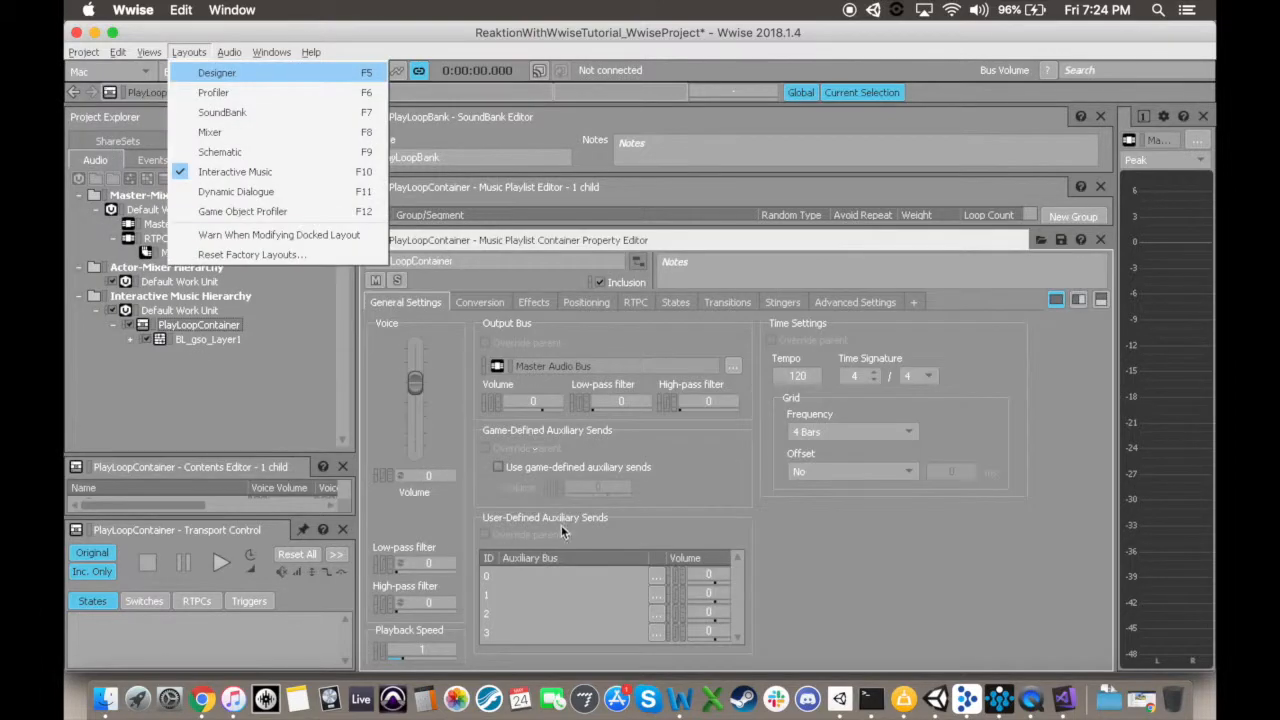
click(659, 576)
click(463, 215)
click(478, 247)
click(528, 264)
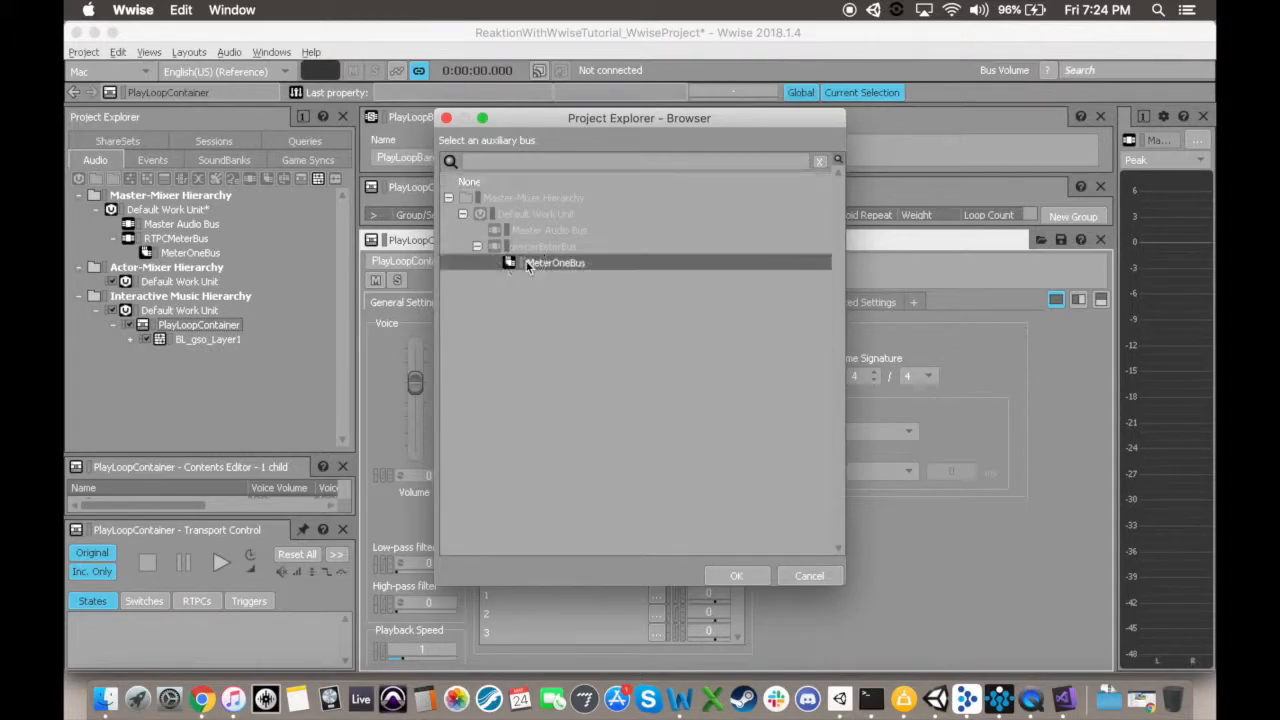
click(745, 577)
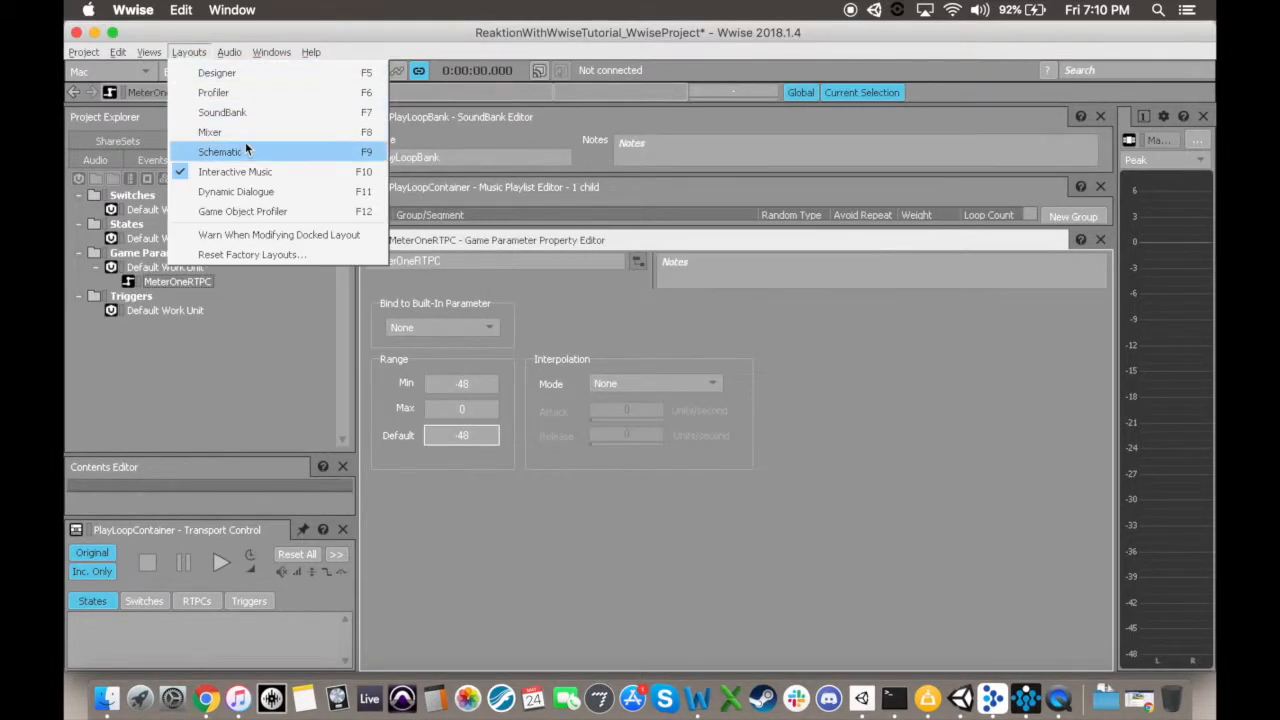
Switch to the SoundBank layout, generate all SoundBanks and save the project.
click(244, 111)
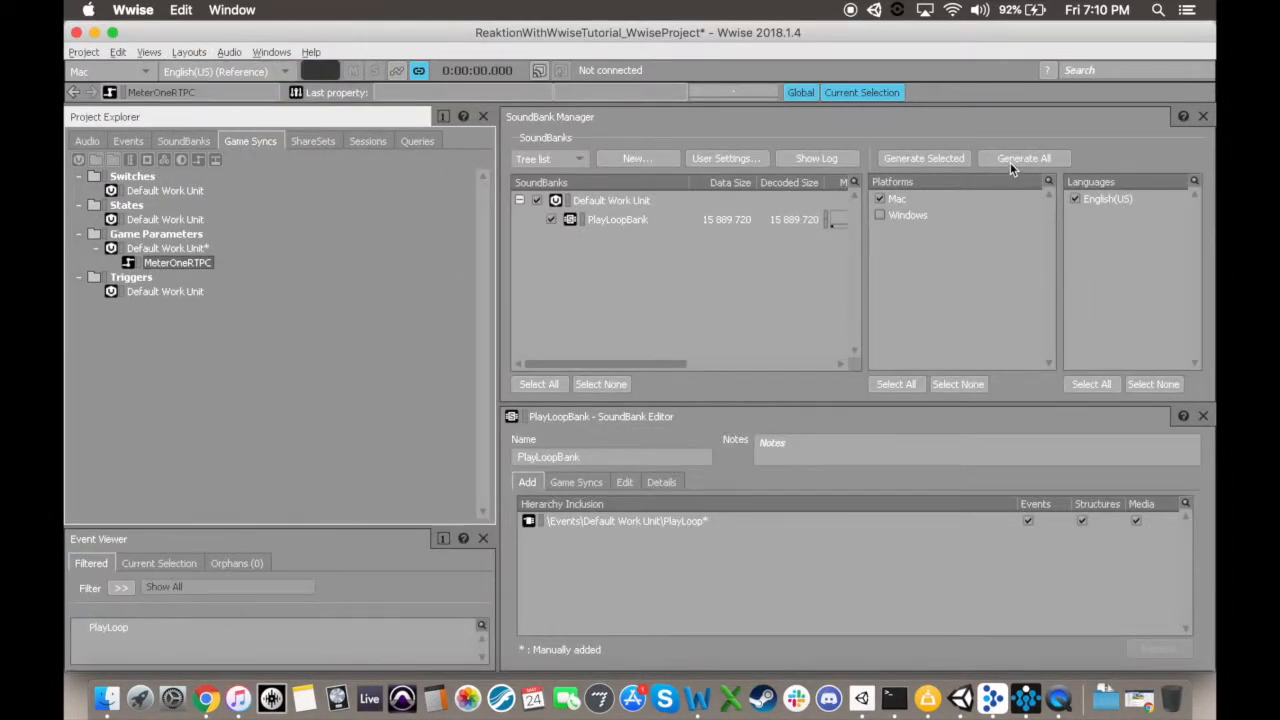
click(1009, 158)
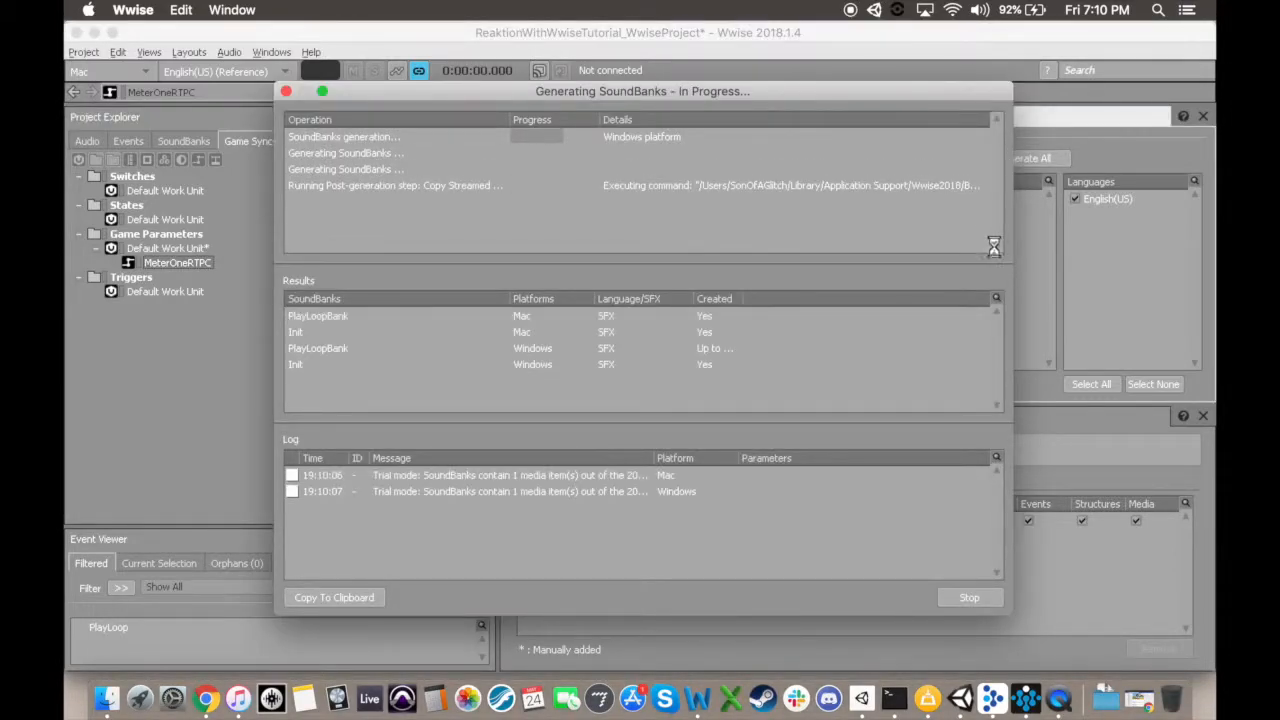
click(967, 600)
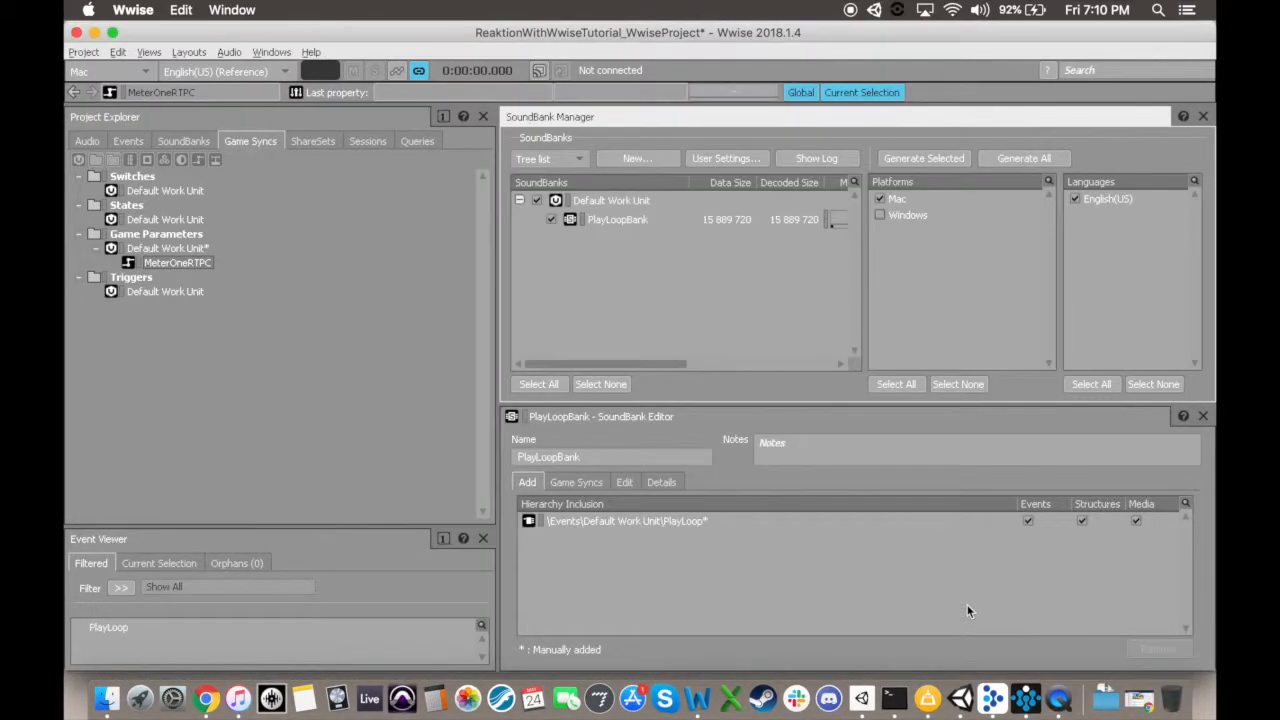
key(super+s)
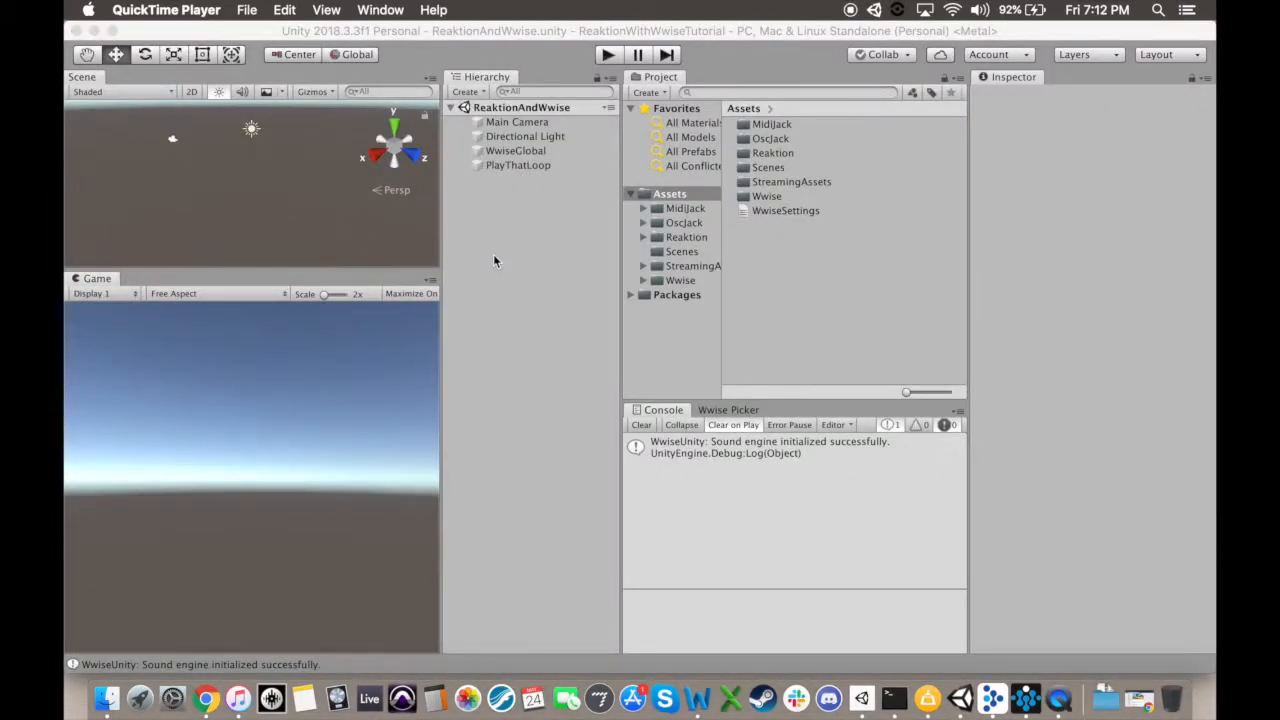
In Unity, create a C# script named RTPCDebug in the Assets folder.
click(499, 267)
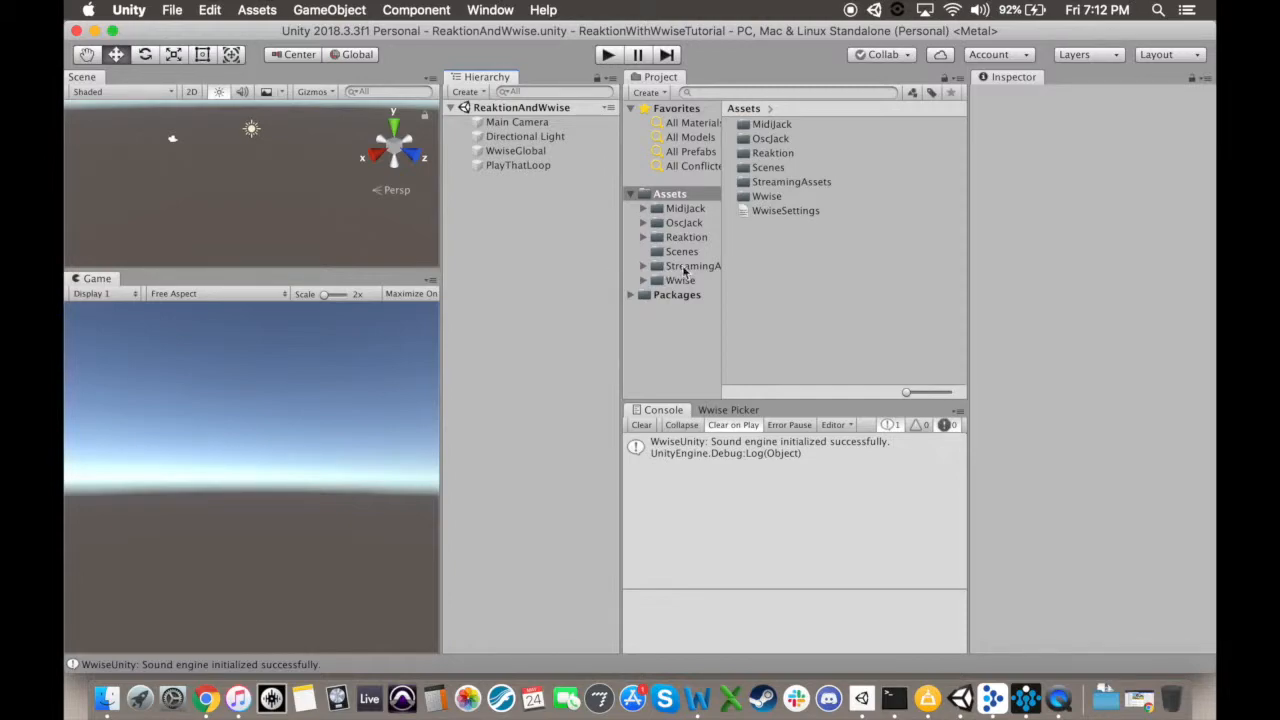
right_click(788, 244)
mouse_move(832, 245)
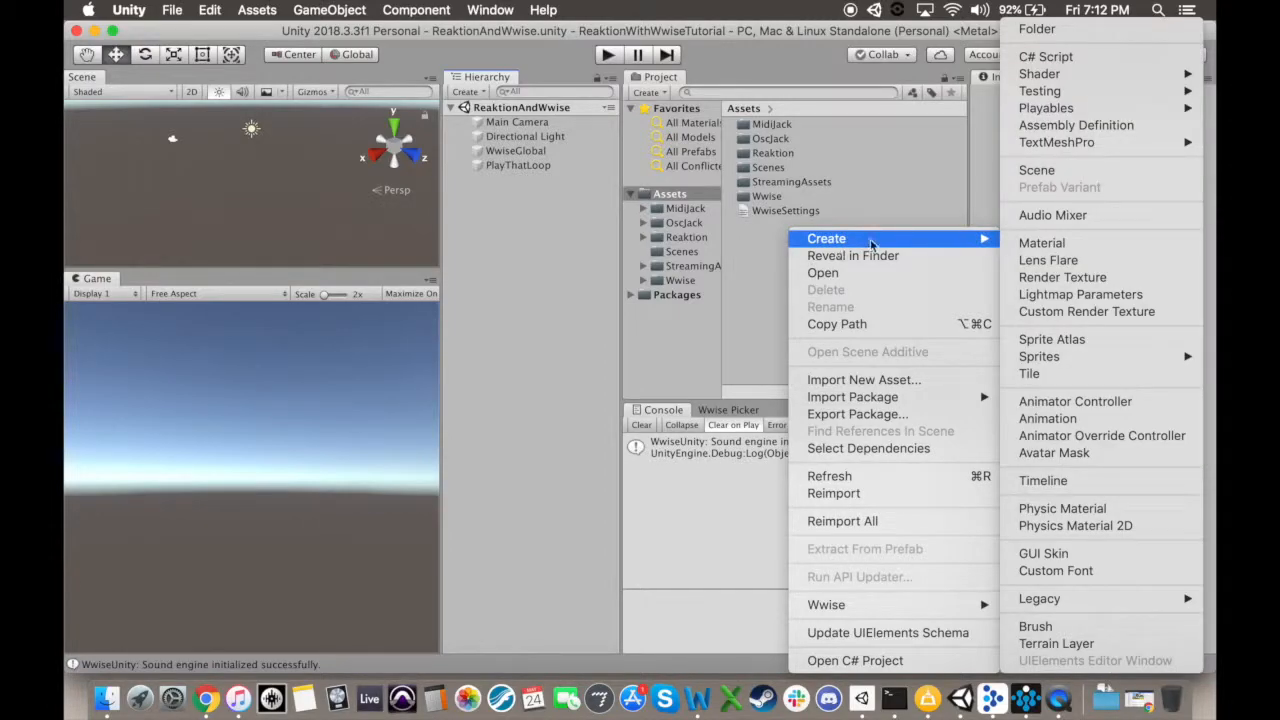
click(1048, 56)
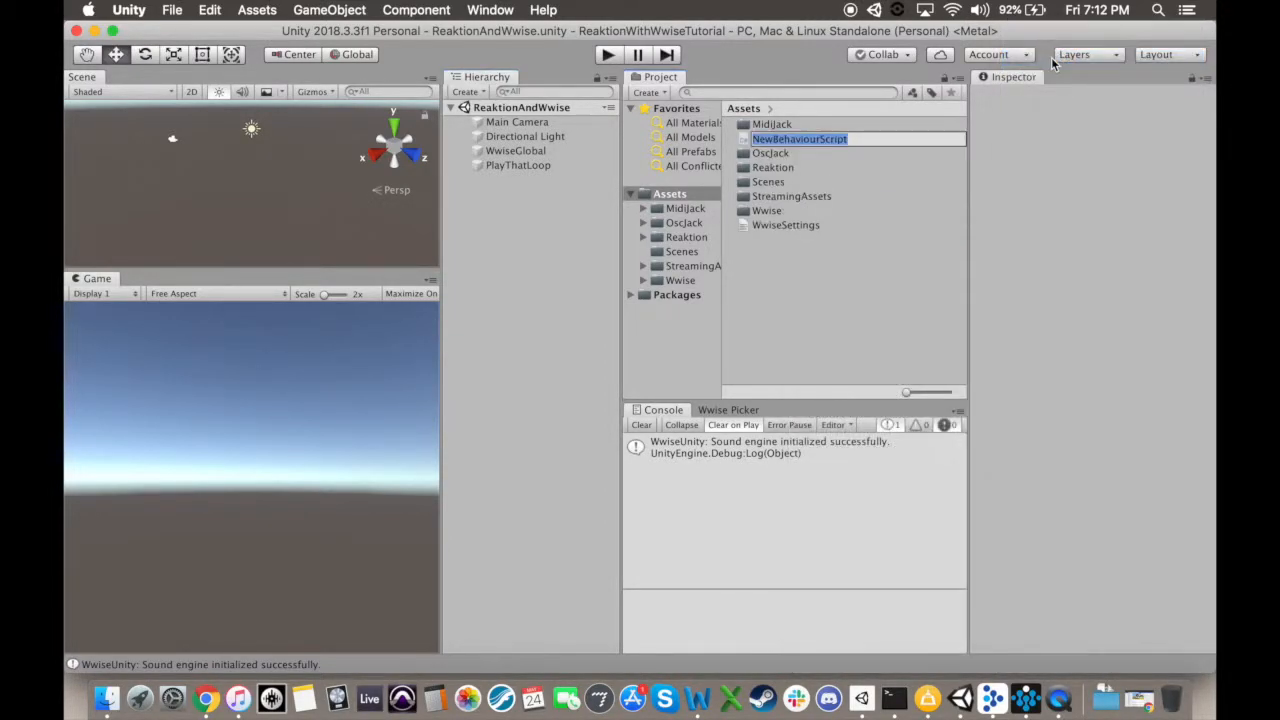
text(RTPCDe)
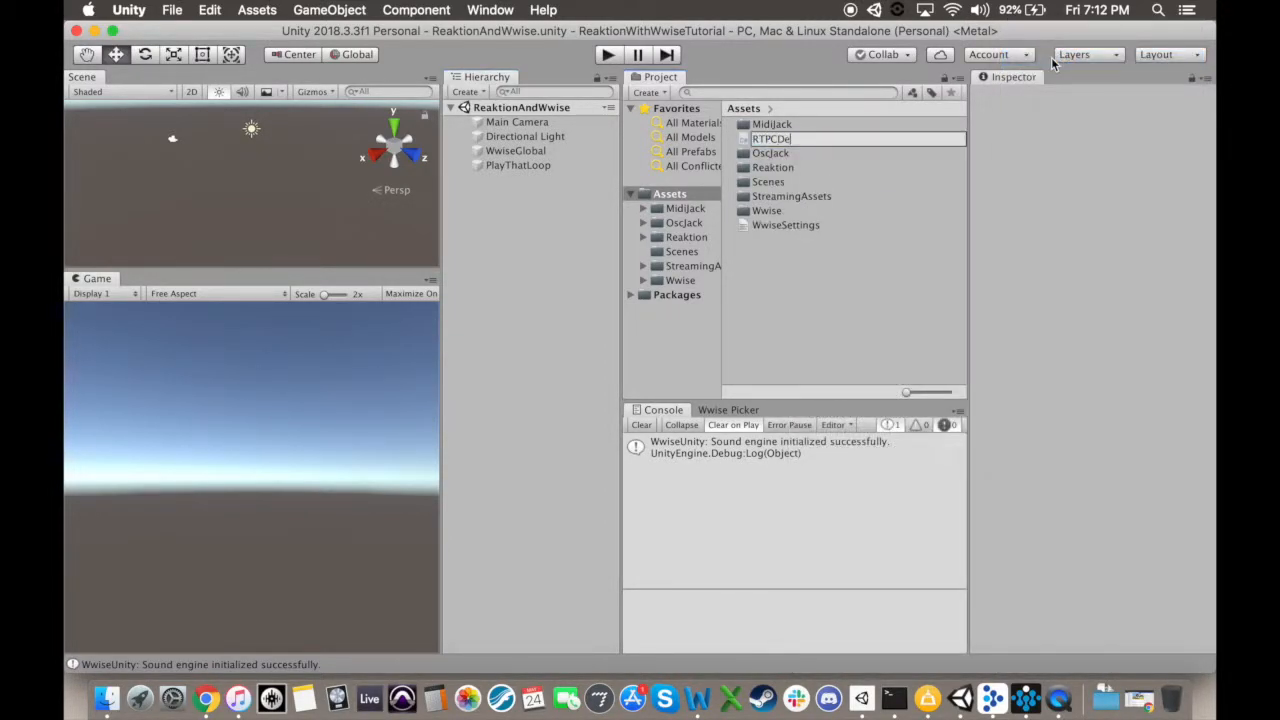
key(Return)
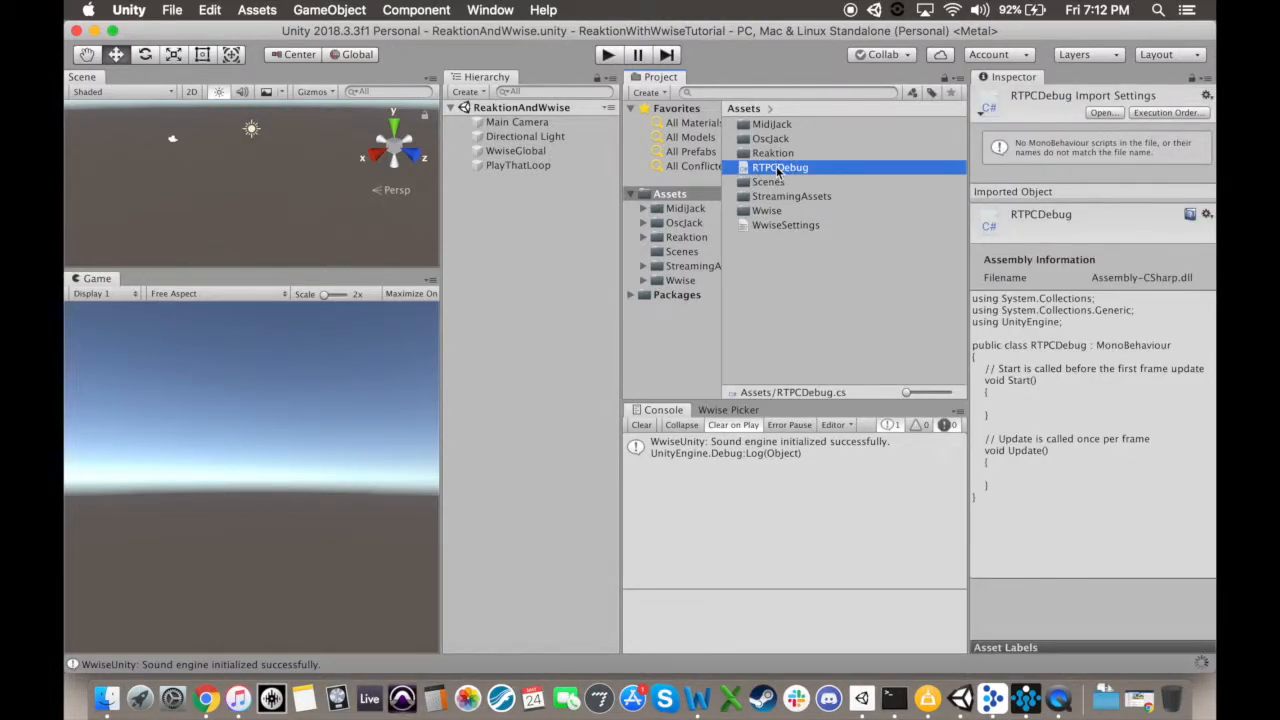
Open the RTPCDebug script and declare a public string RTPCName at the start of the class.
double_click(778, 168)
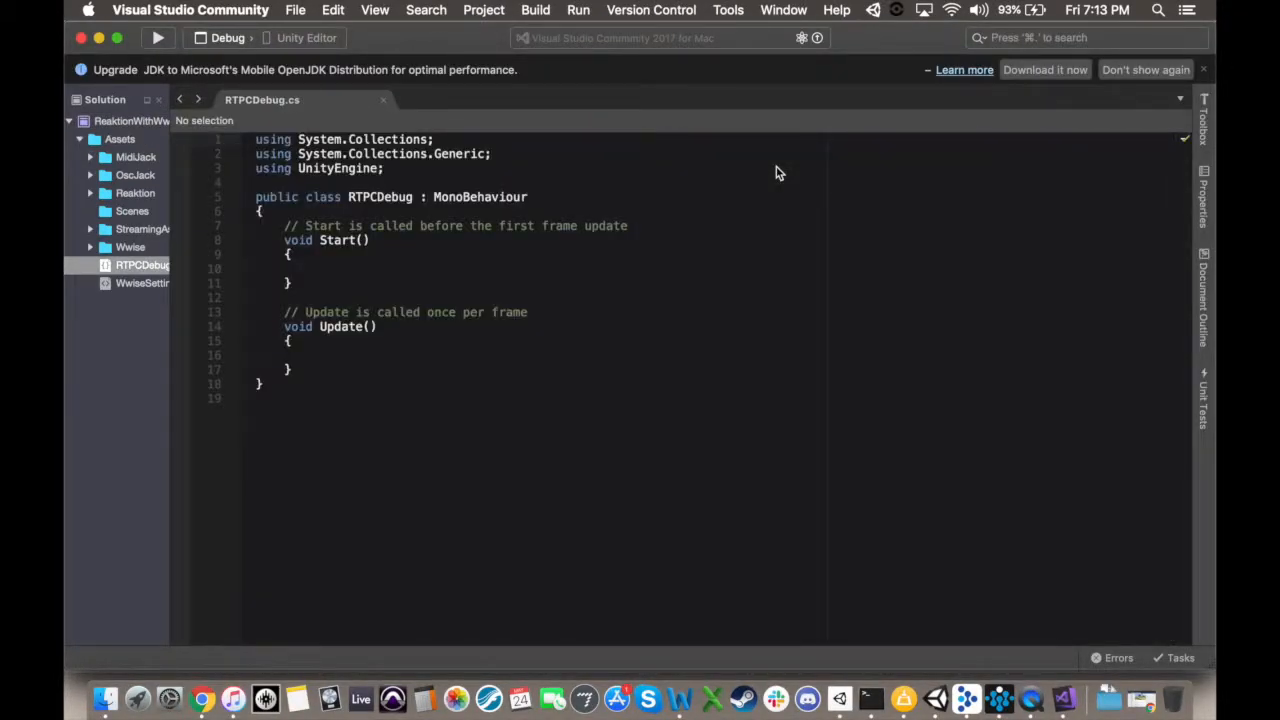
click(298, 212)
key(Return)
key(Return)
text(public)
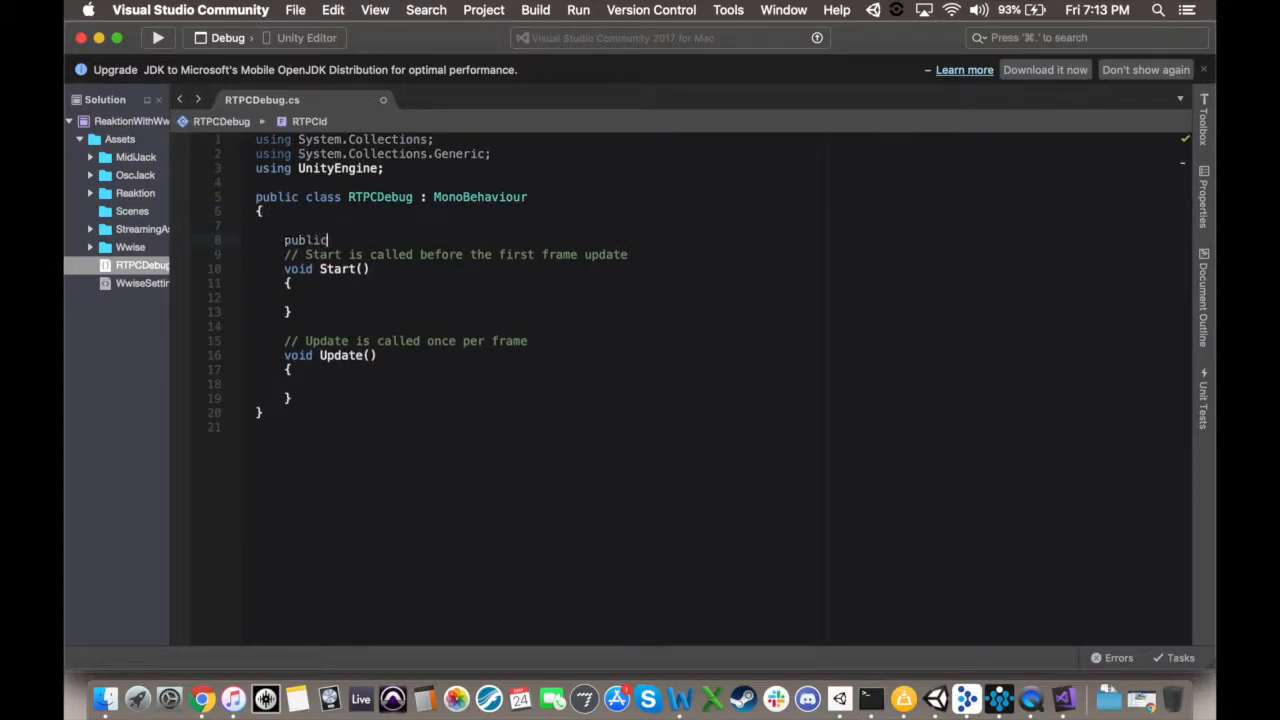
text( string RT)
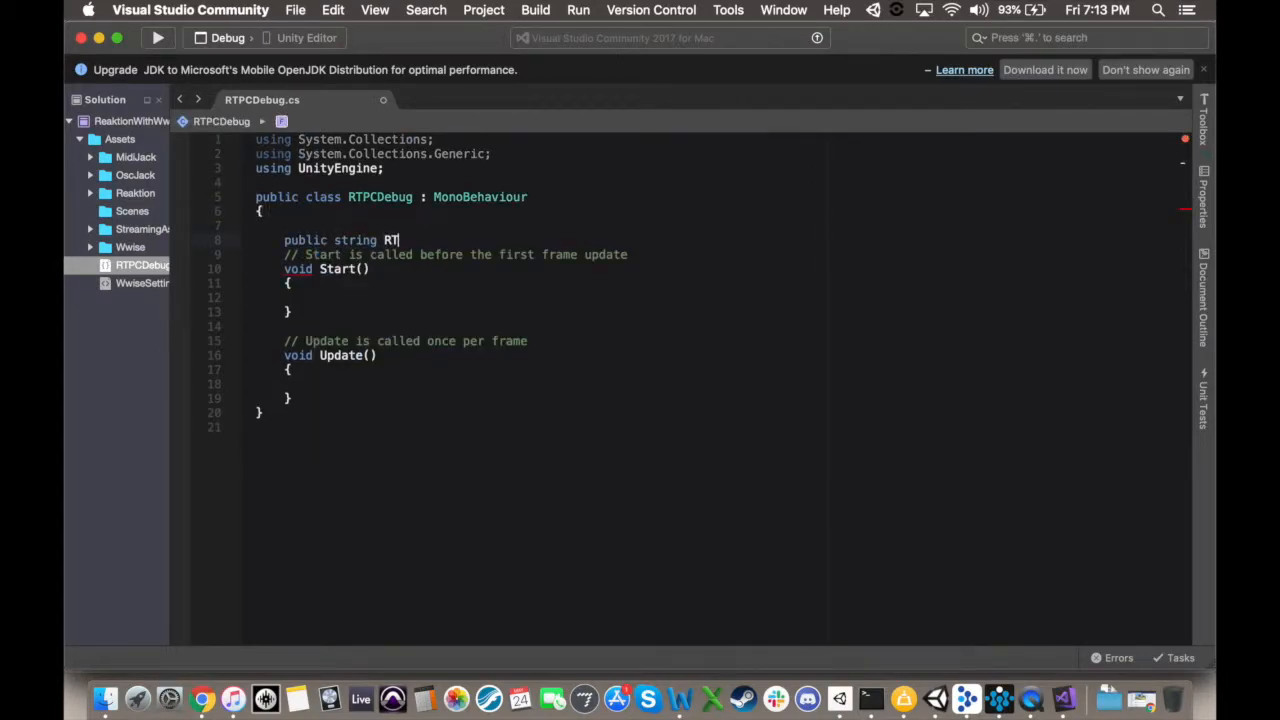
text(PCName;)
In the Update method, declare the variables float value and int type = 1.
click(318, 383)
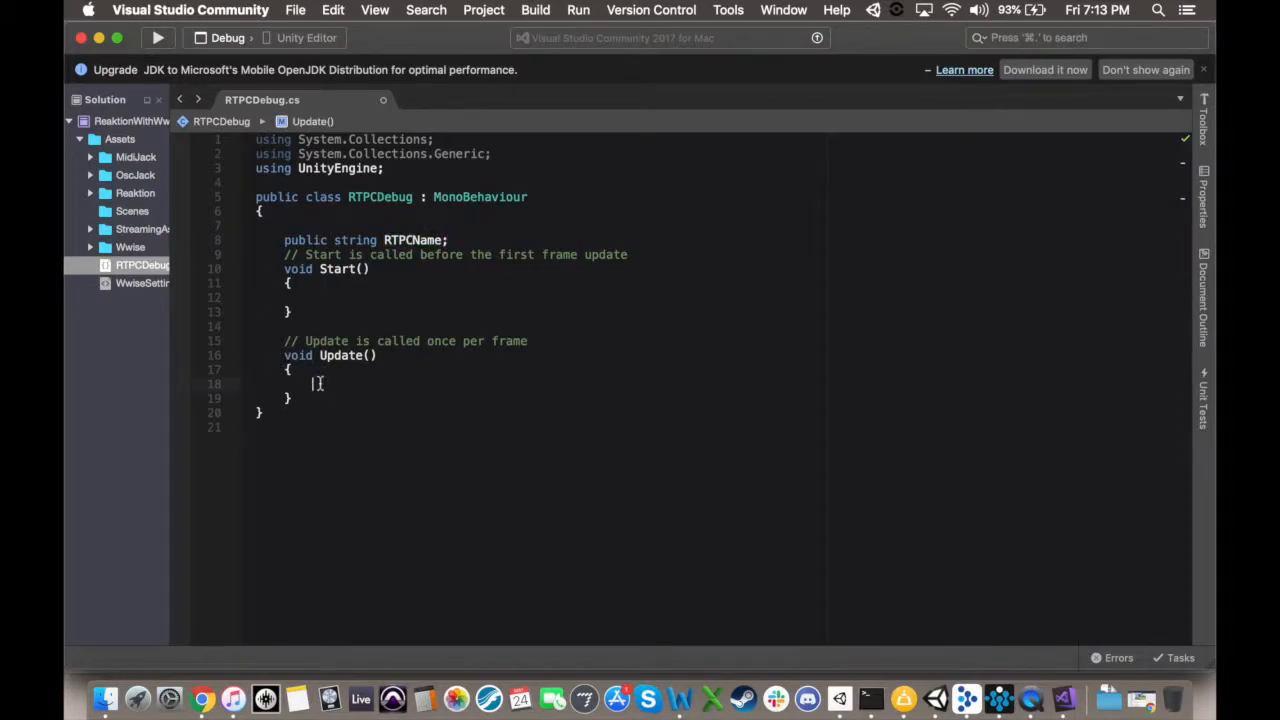
text(float value;)
key(Return)
text(int)
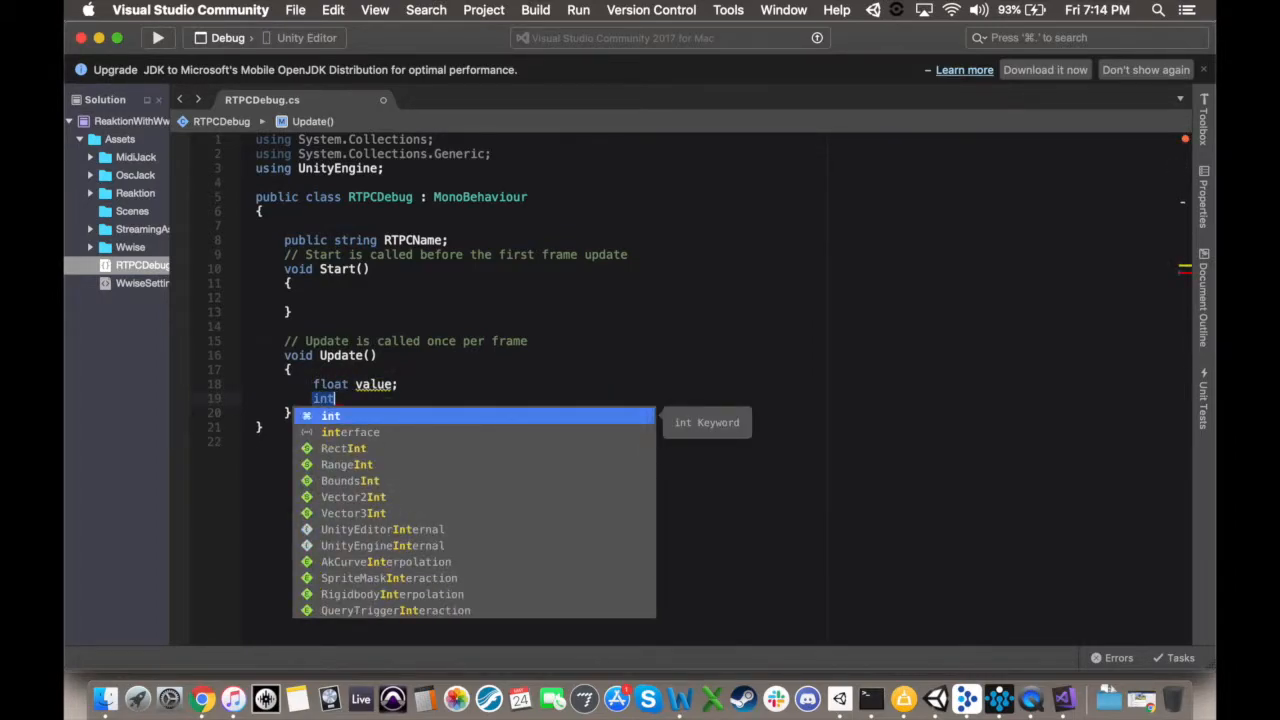
text( type = 1;)
key(Return)
Add the call AkSoundEngine.GetRTPCValue(RTPCName, gameObject, 0, out value, ref type); below the variables in Update.
text(AkSound)
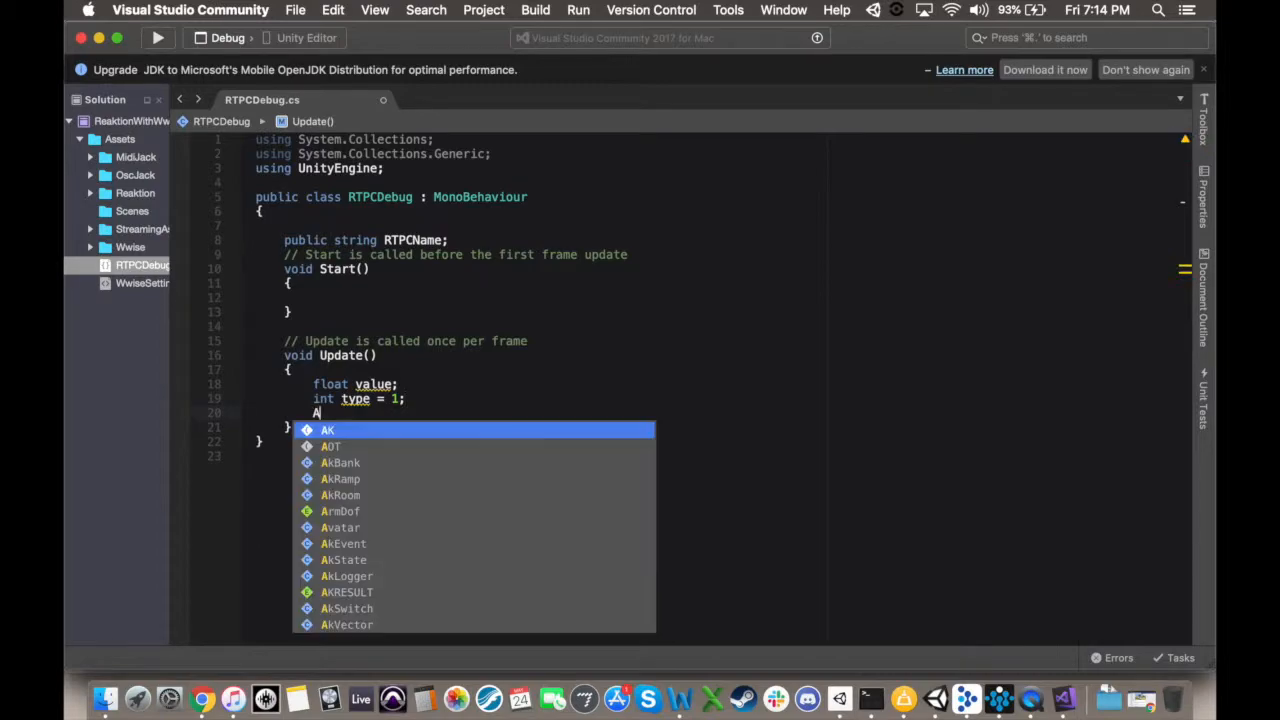
key(Tab)
text(.GetRTPC)
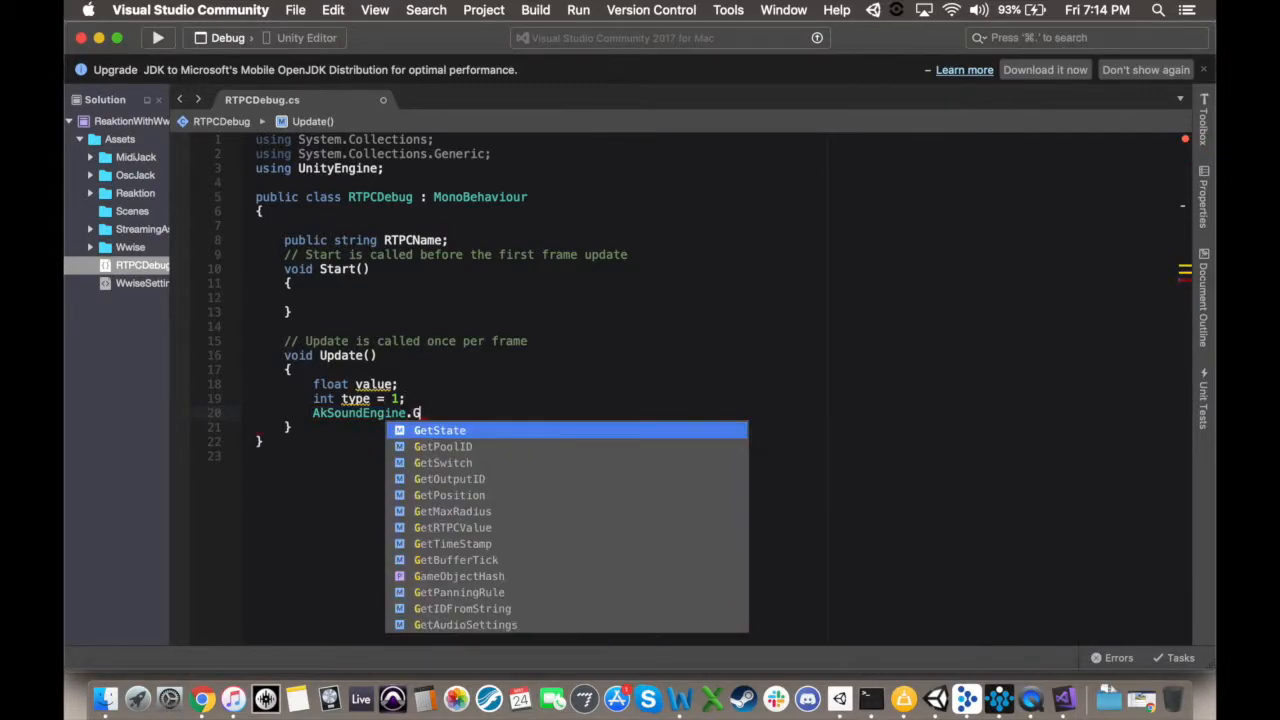
key(Tab)
text((RTPC)
key(Tab)
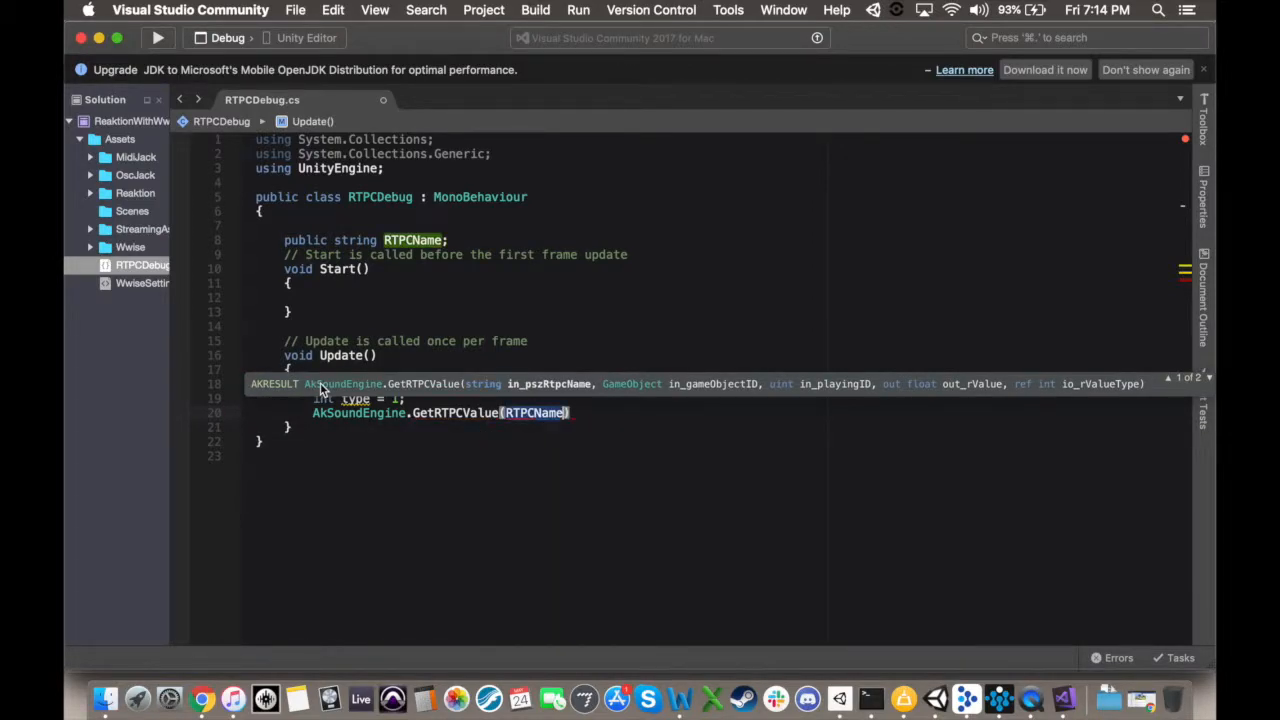
text(, gameObje)
key(Tab)
text(, 0)
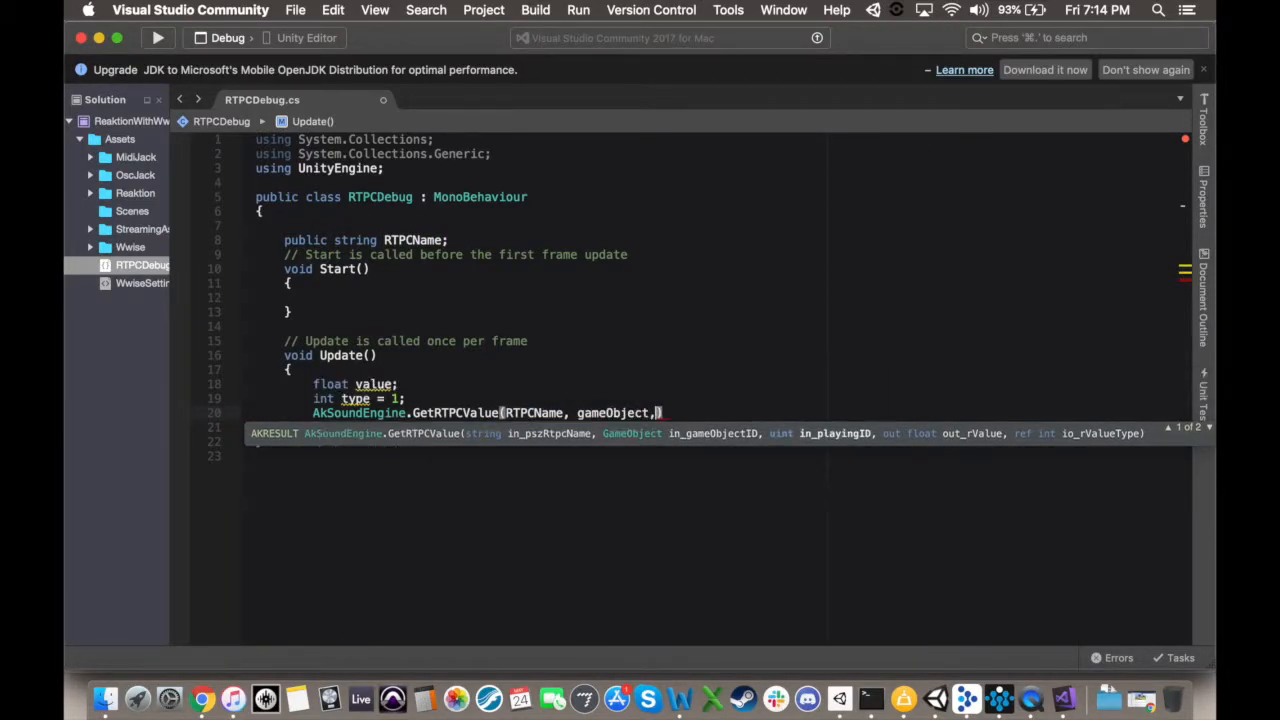
text(, out value, ref t)
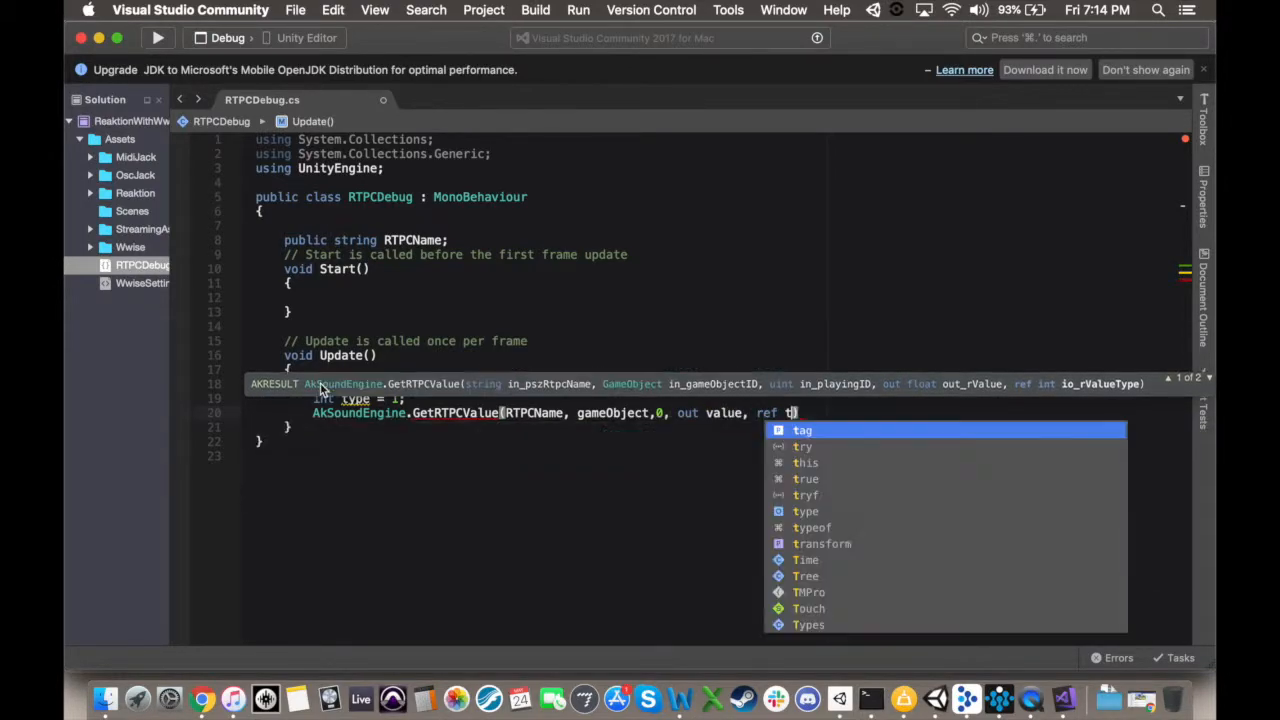
text(ype))
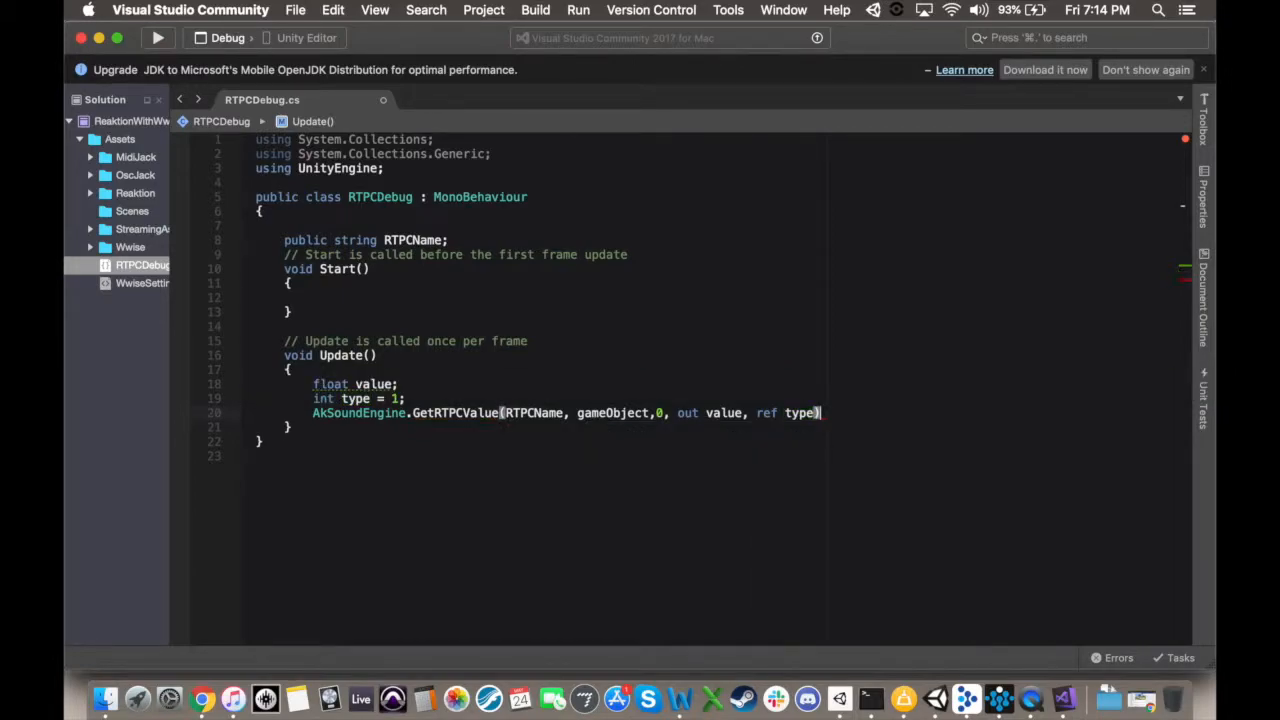
text(;)
key(Return)
Log the RTPC reading with Debug.Log(value); at the end of Update and save the script.
text(Debu)
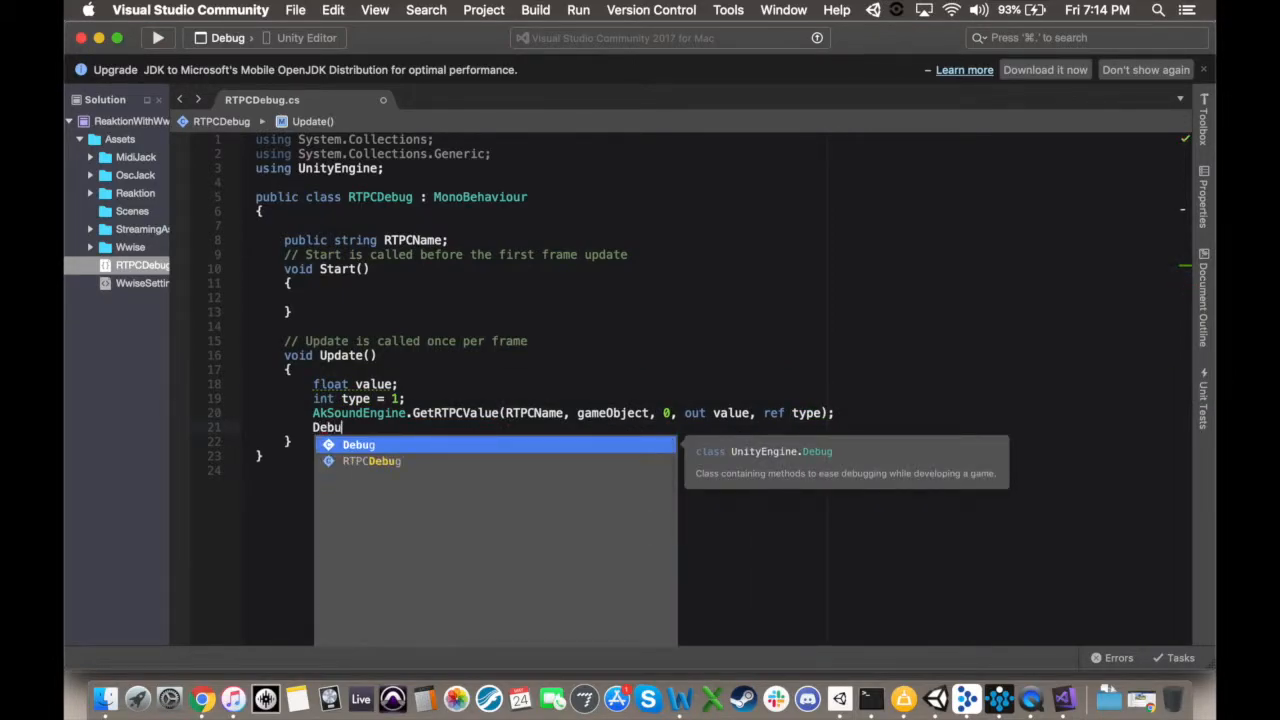
text(g.Log(value)
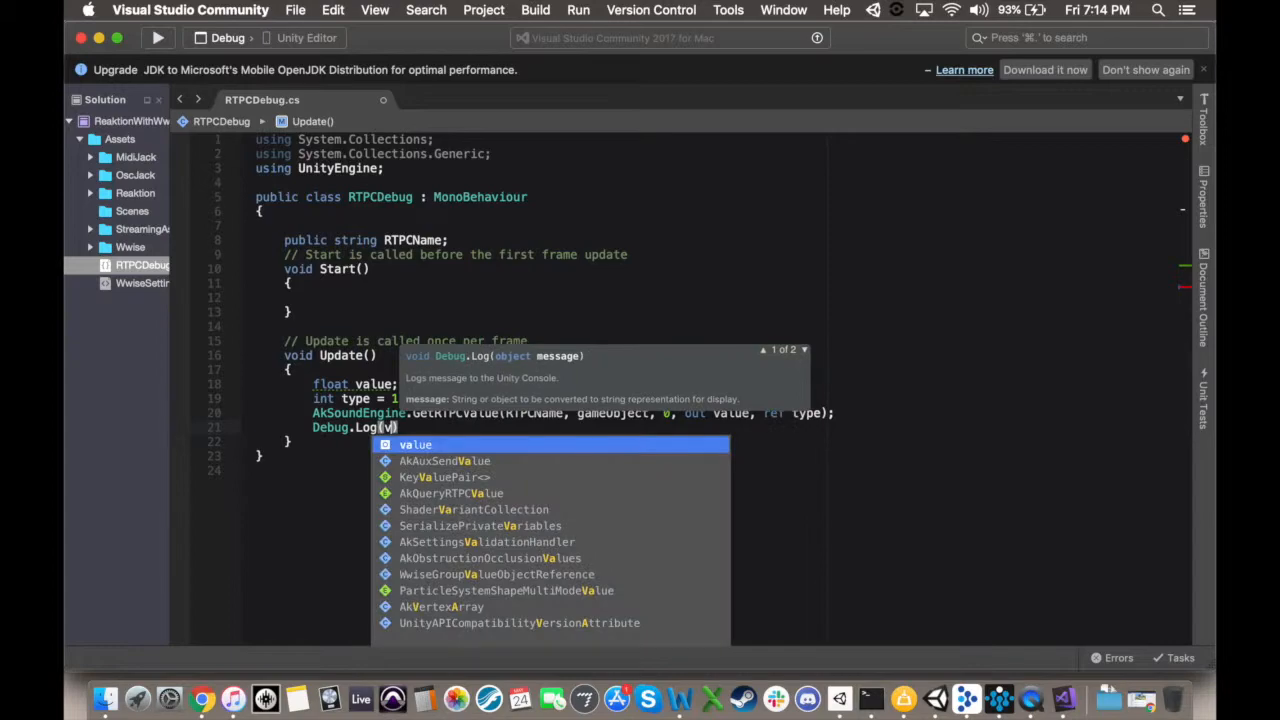
text();)
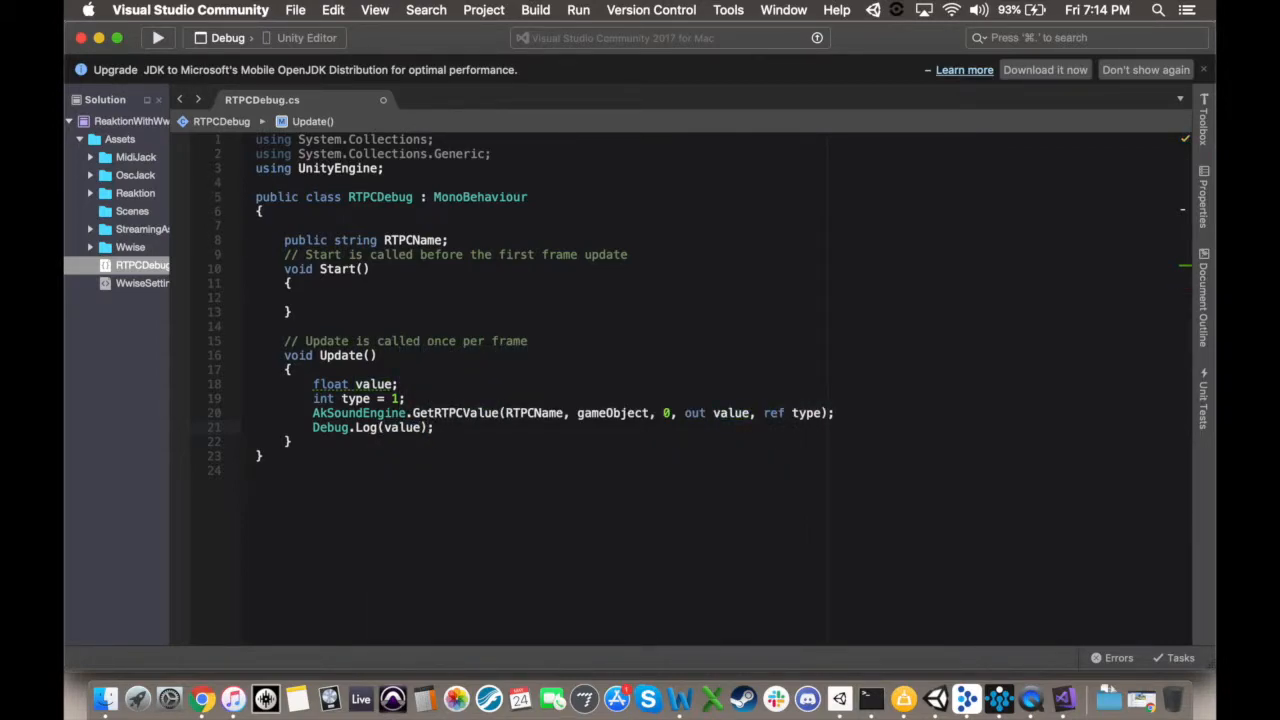
key(super+s)
Switch to Unity and create an empty game object named RTPCDebug in the scene.
click(935, 700)
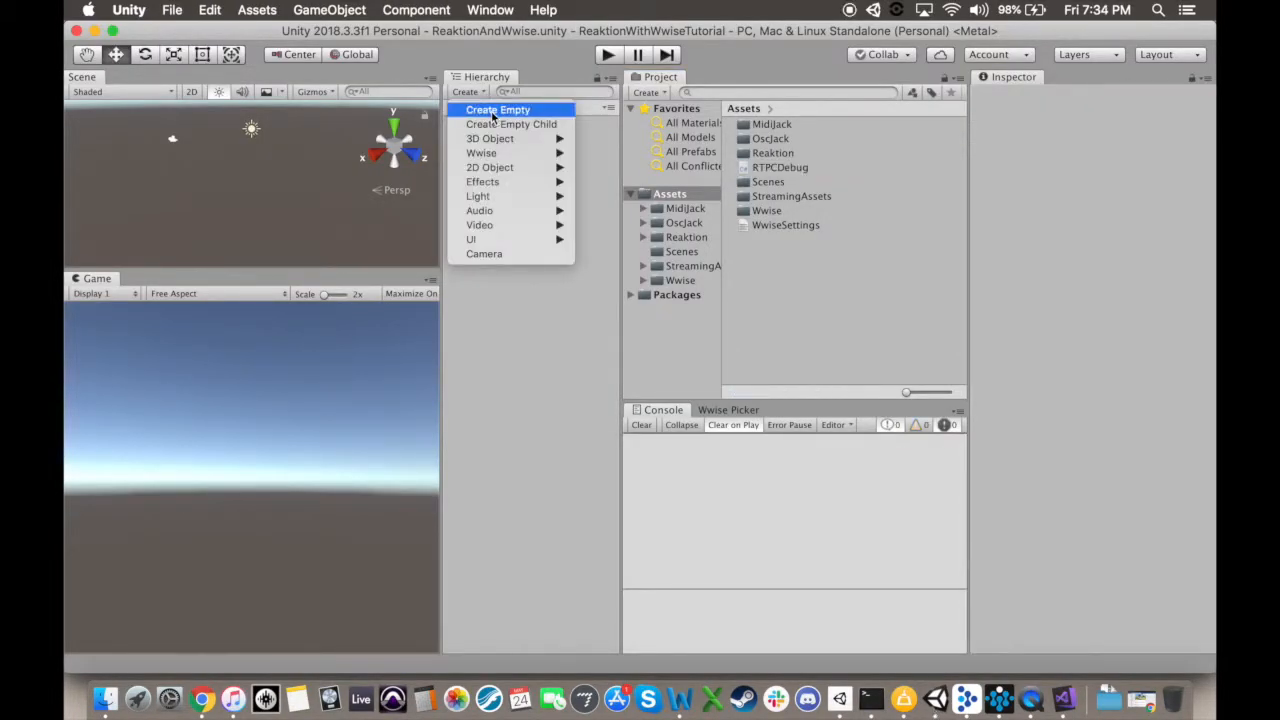
click(514, 109)
right_click(518, 188)
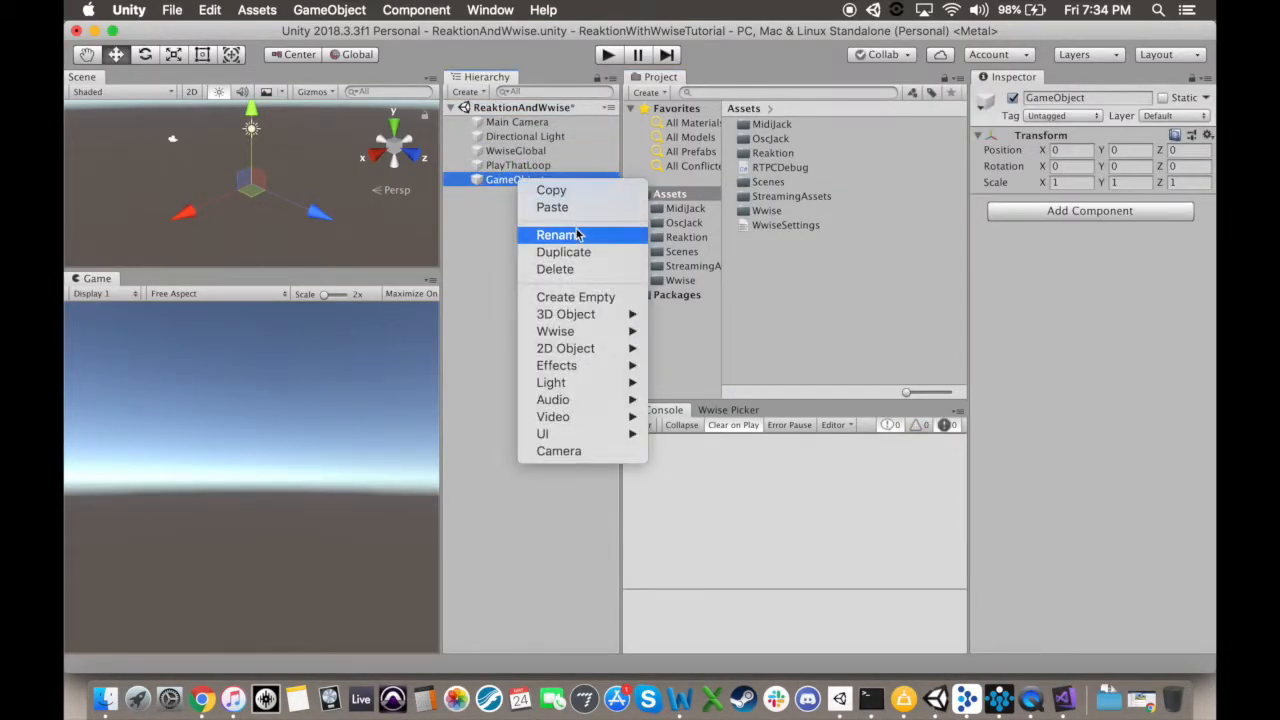
click(575, 233)
text(RTPCDebug)
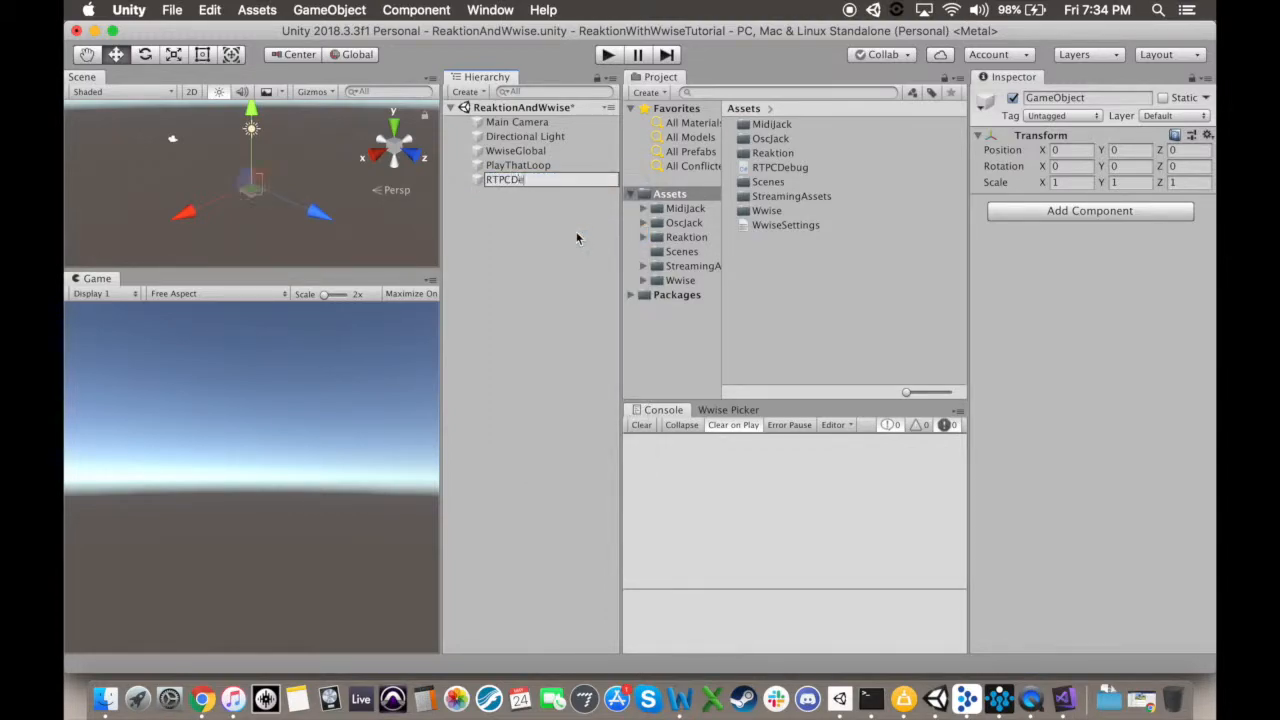
key(Return)
Add the RTPC Debug script to the RTPCDebug object with RTPC Name MeterOneRTPC, and run the scene.
click(1045, 218)
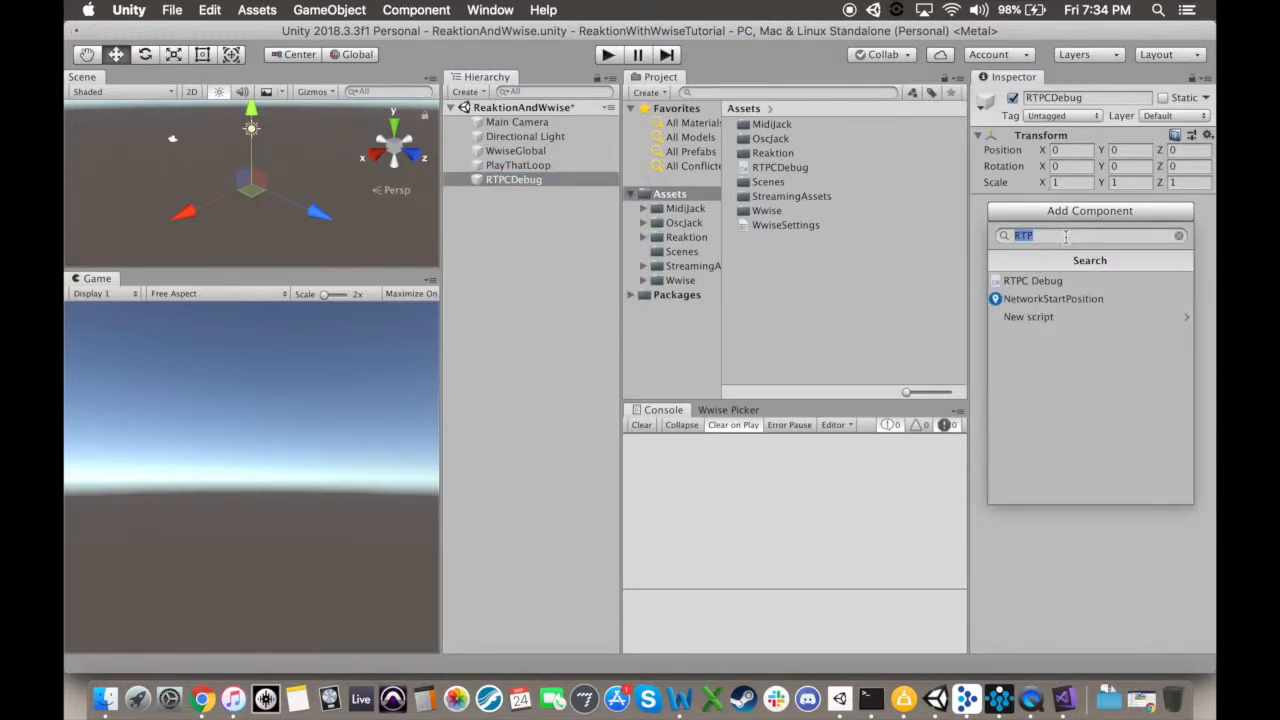
click(1045, 280)
click(1108, 234)
text(MasterOneRTPC)
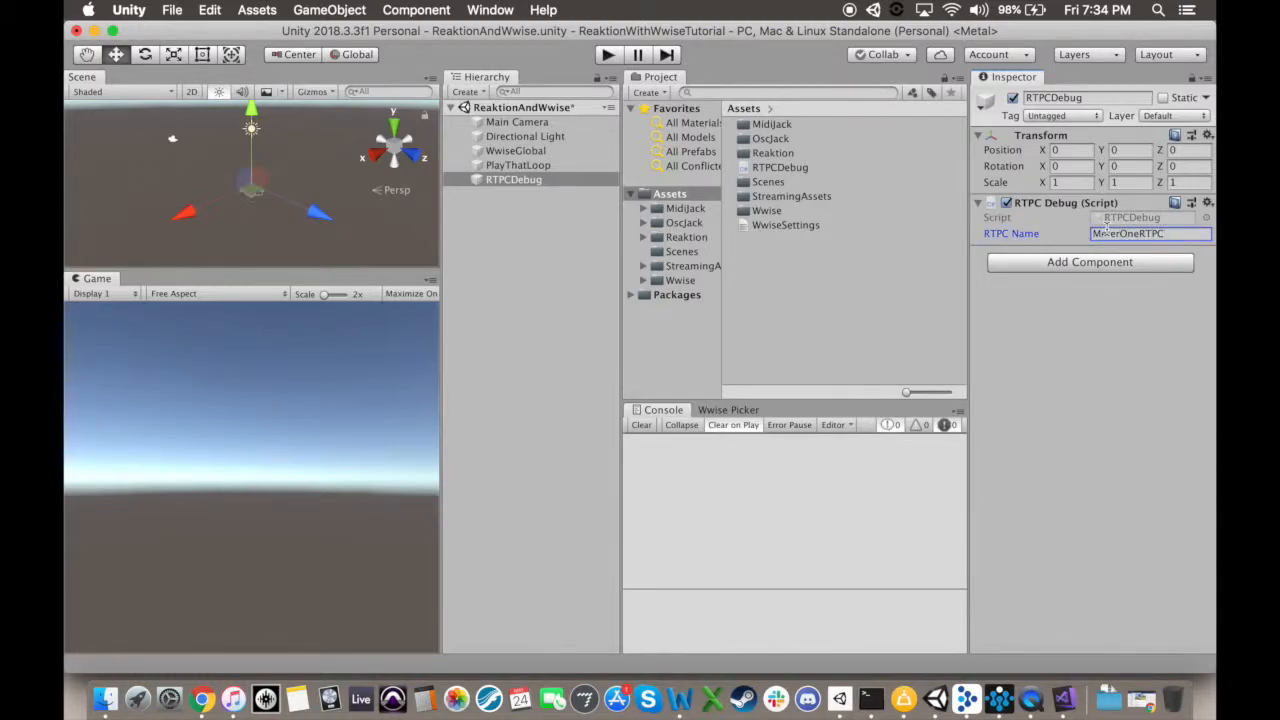
click(527, 371)
click(605, 56)
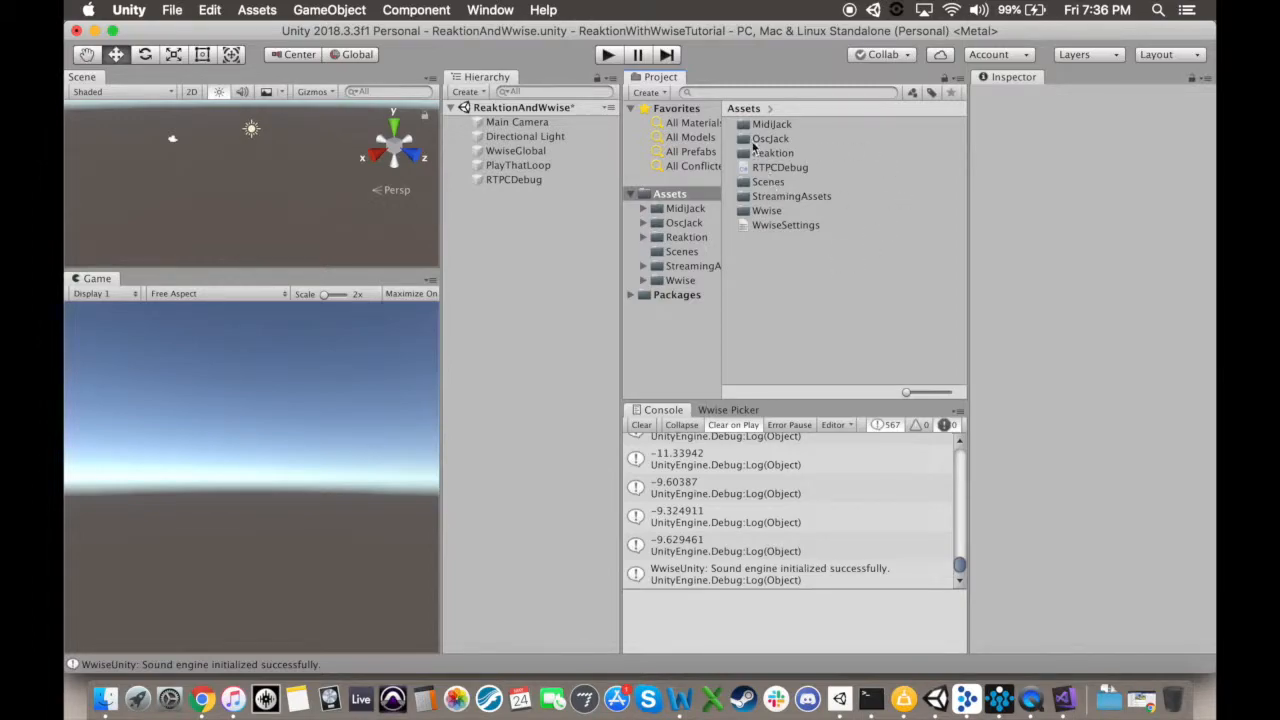
Create a C# script named WwiseInjector in the Assets/Reaktion/Injector folder.
double_click(770, 154)
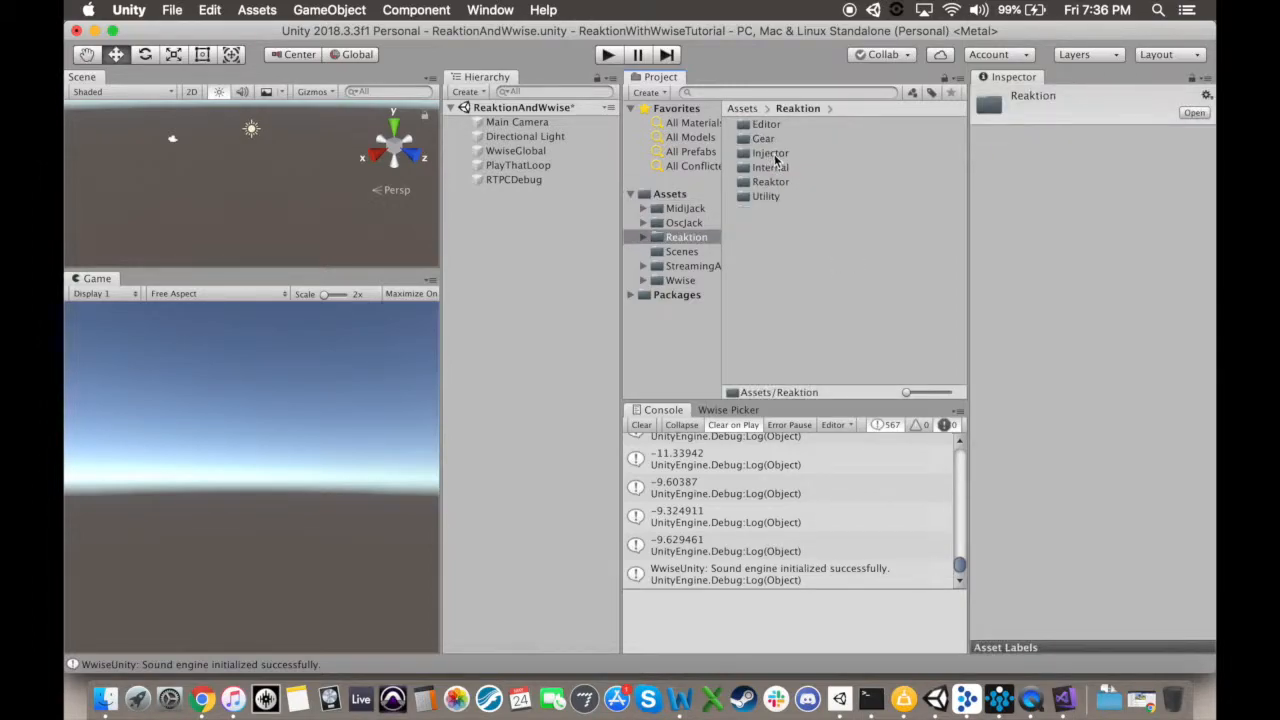
double_click(772, 154)
click(789, 126)
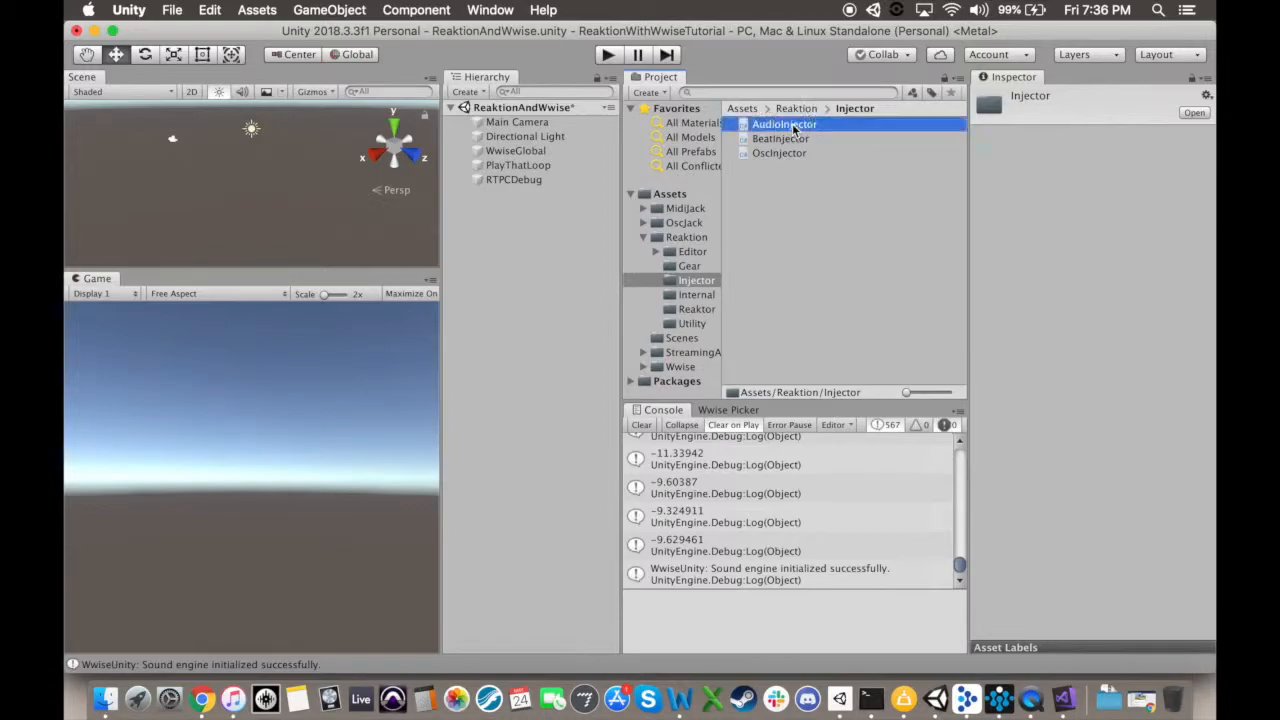
right_click(789, 126)
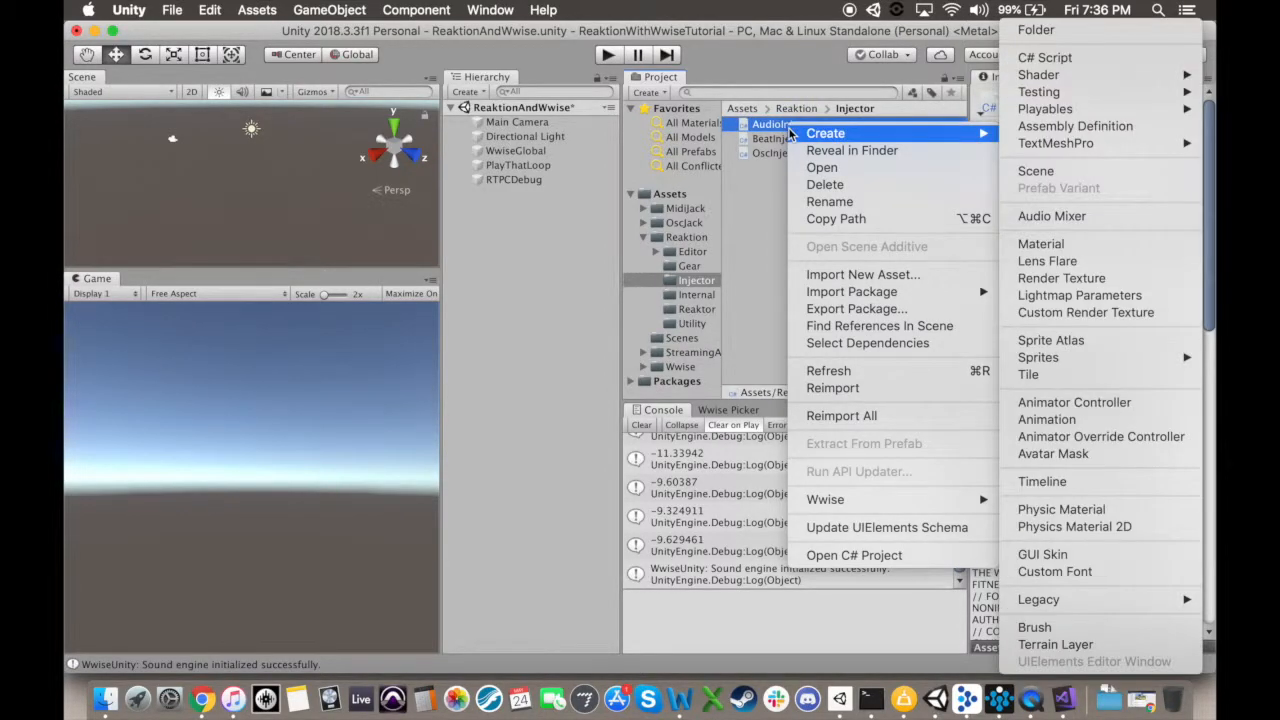
mouse_move(820, 136)
click(1108, 64)
text(WwiseInject)
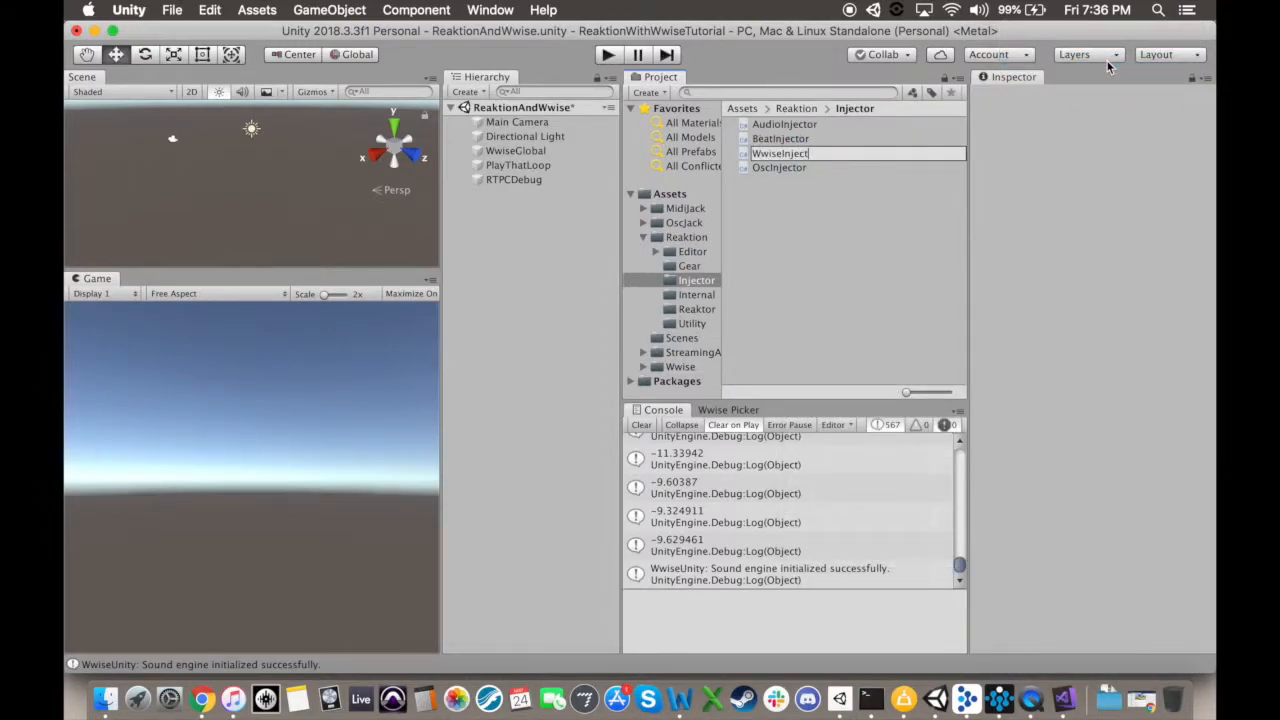
text(or)
key(Return)
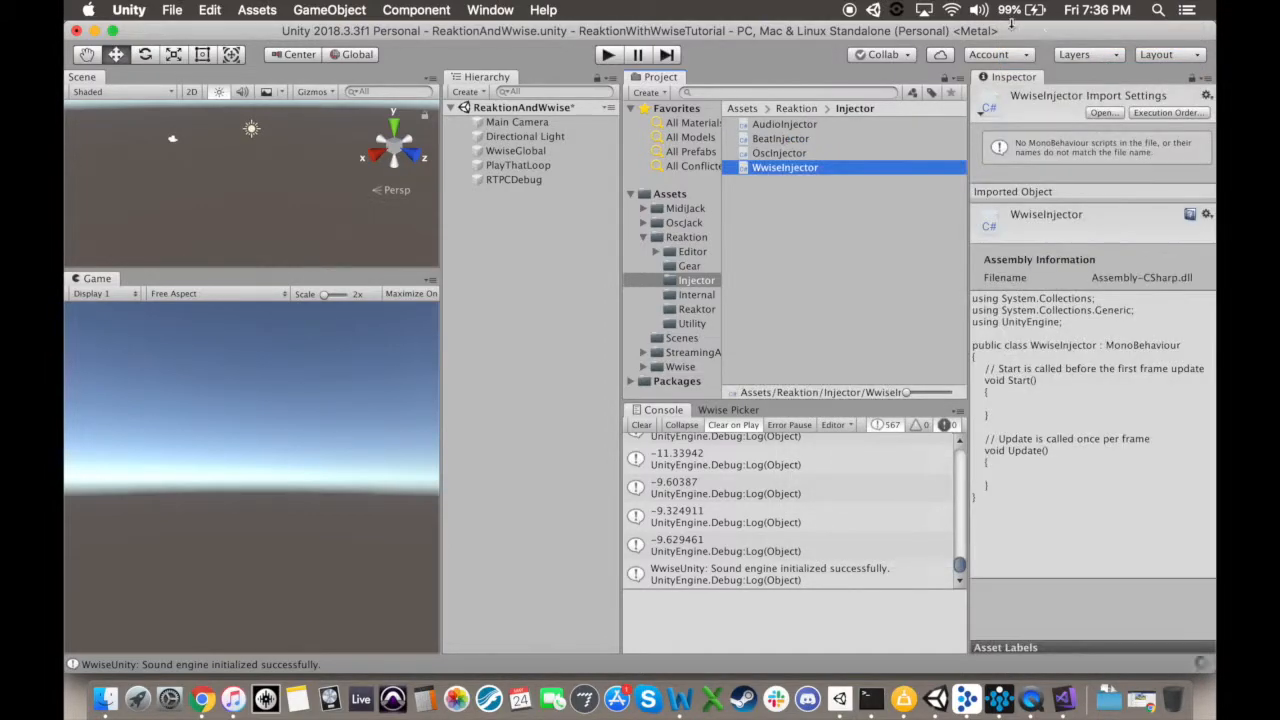
Open the AudioInjector and WwiseInjector scripts and replace all of WwiseInjector's code with a copy of AudioInjector's.
click(766, 124)
double_click(778, 167)
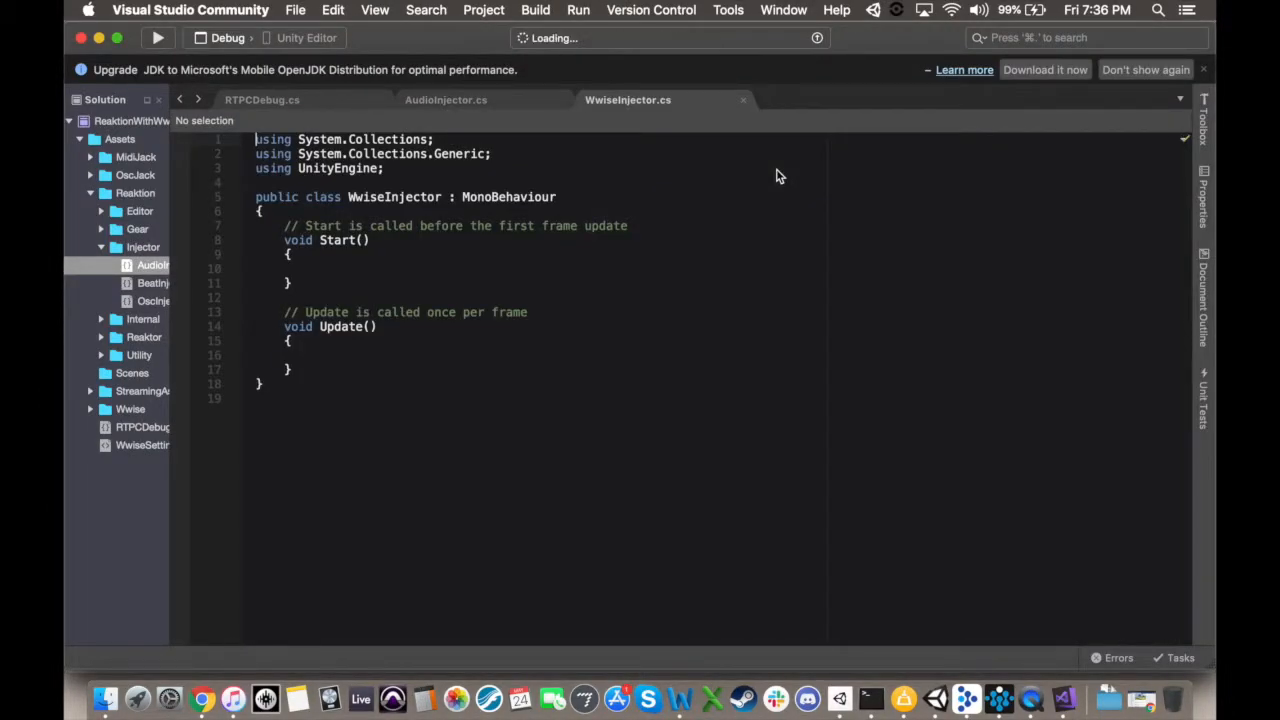
click(493, 100)
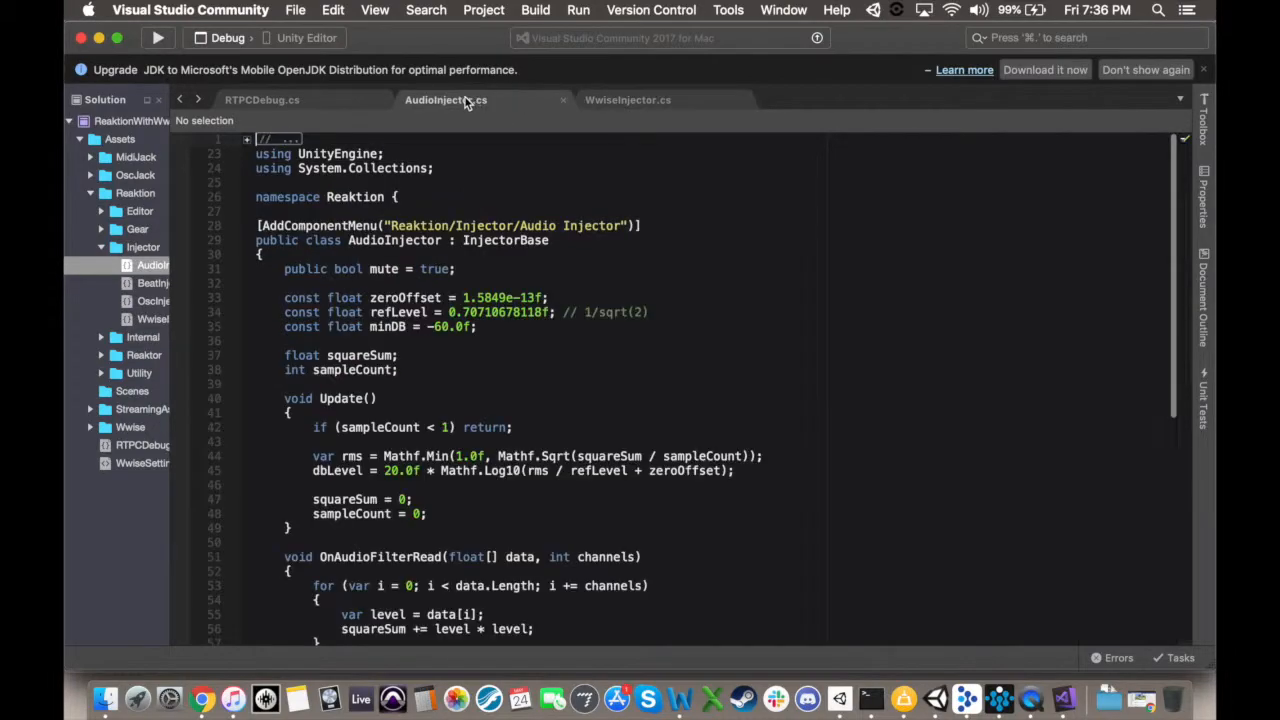
key(super+a)
key(super+c)
click(628, 100)
drag(323, 397, 250, 145)
key(super+v)
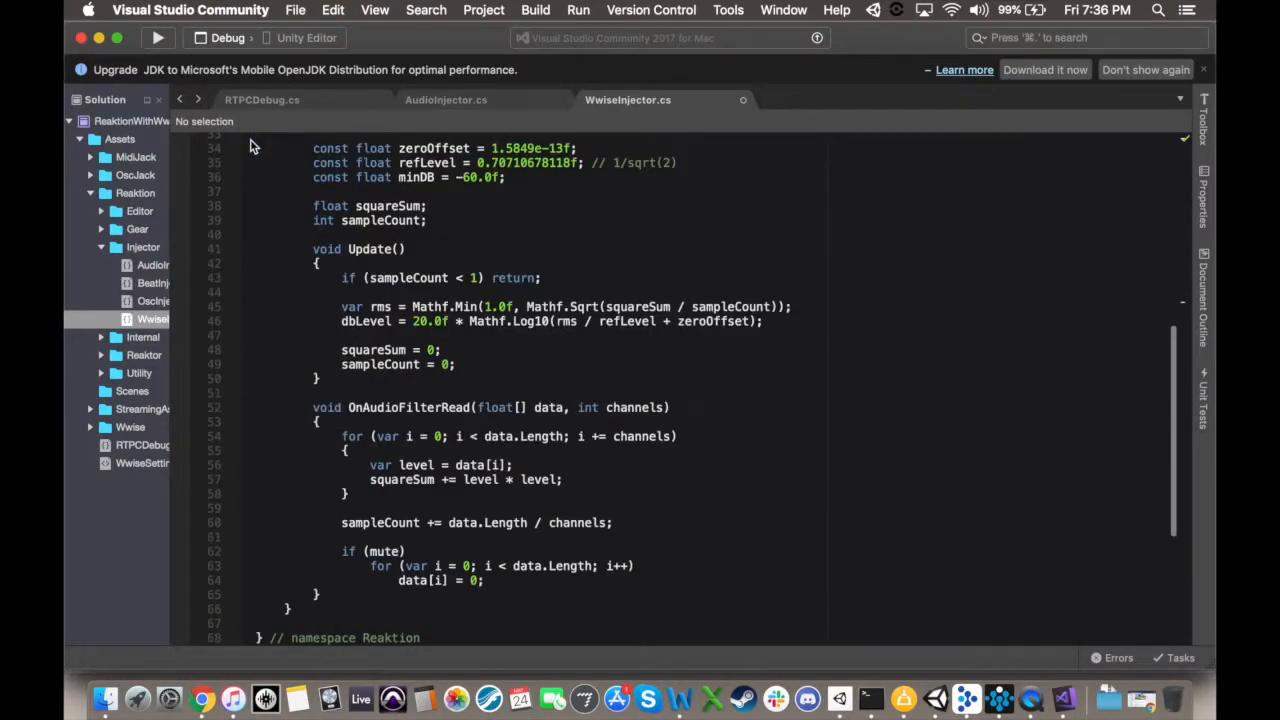
Rename the pasted class in the WwiseInjector script to WwiseInjector.
scroll(480, 290, up, 7)
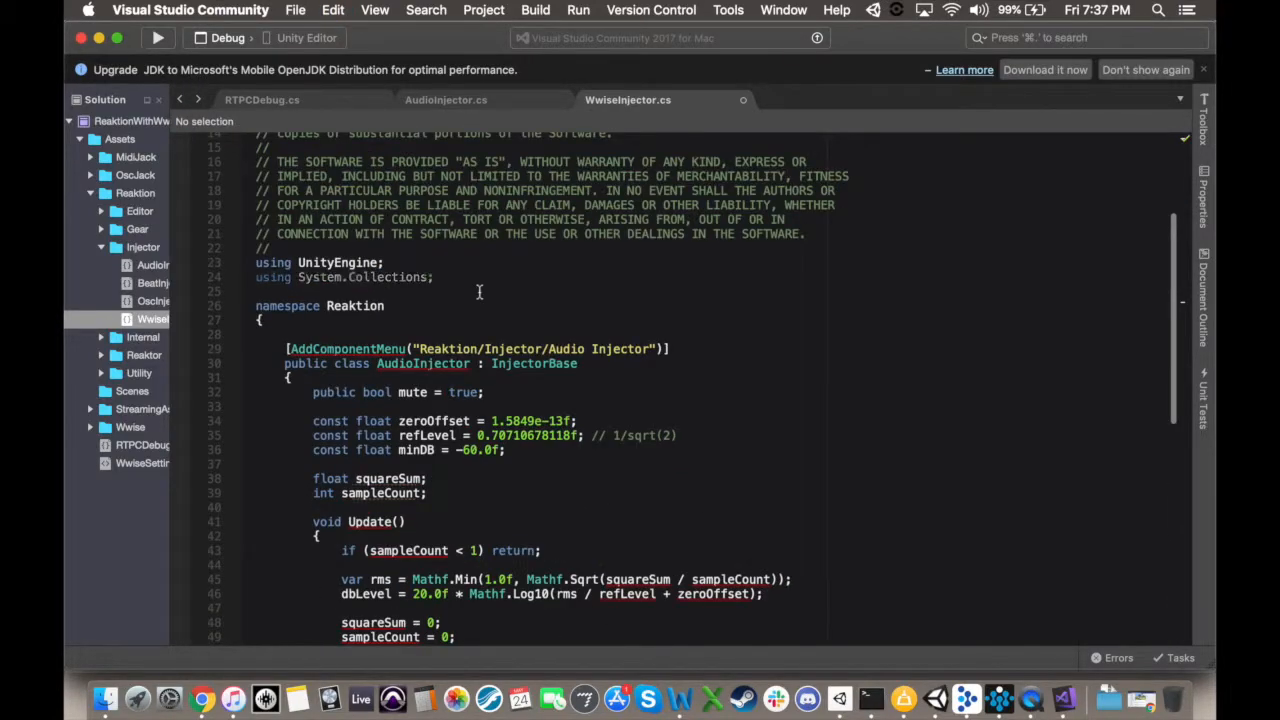
click(412, 386)
key(BackSpace)
key(BackSpace)
key(BackSpace)
key(BackSpace)
key(BackSpace)
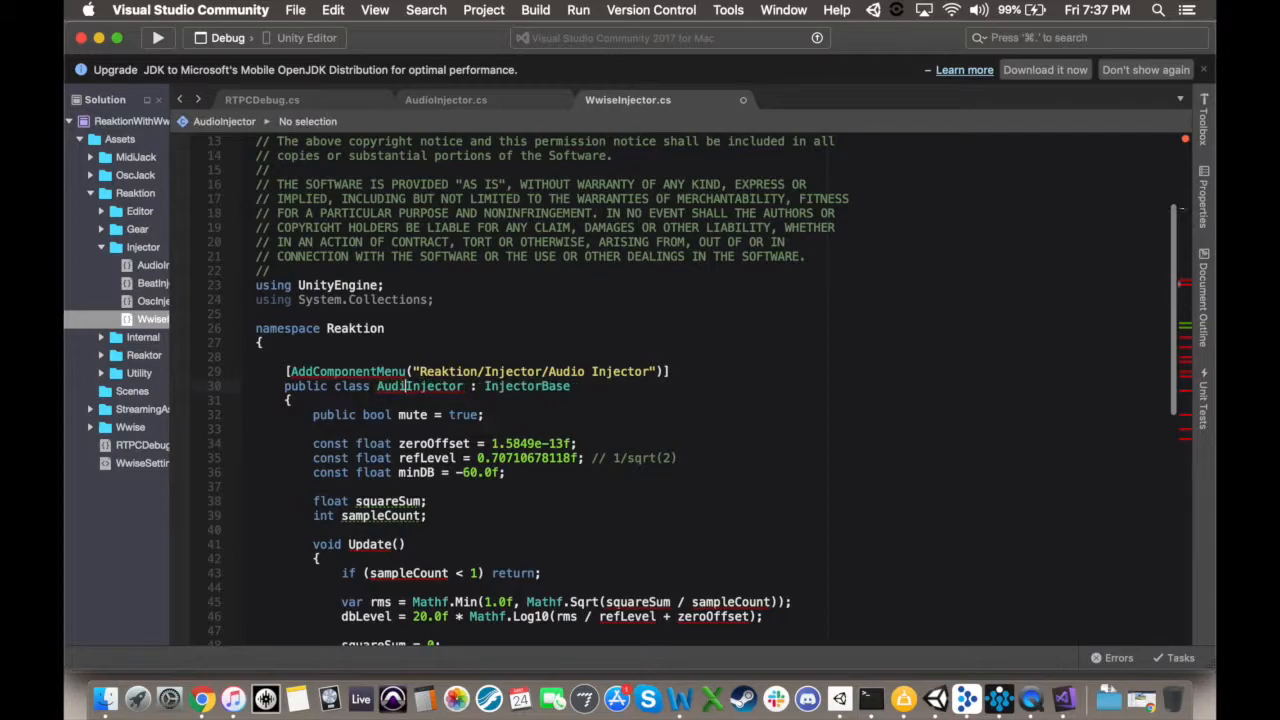
text(Wwise)
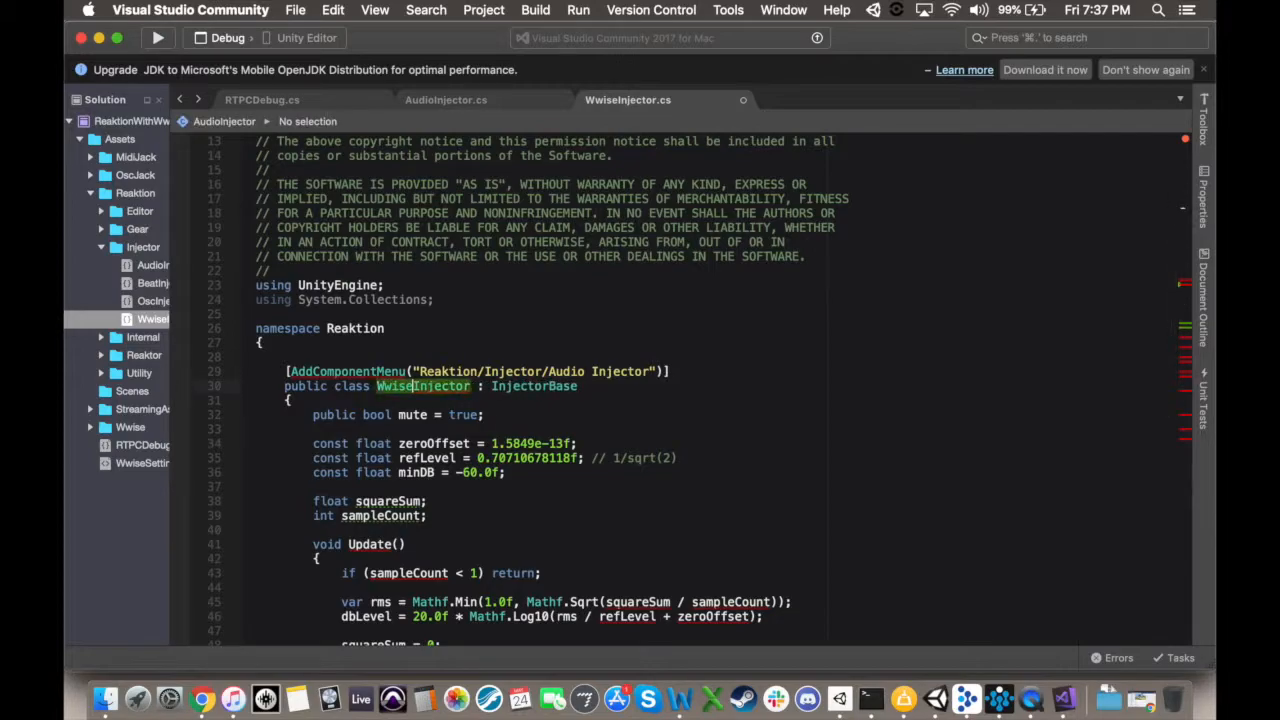
click(497, 416)
Delete all the code inside the Update method of the WwiseInjector class.
scroll(498, 419, down, 8)
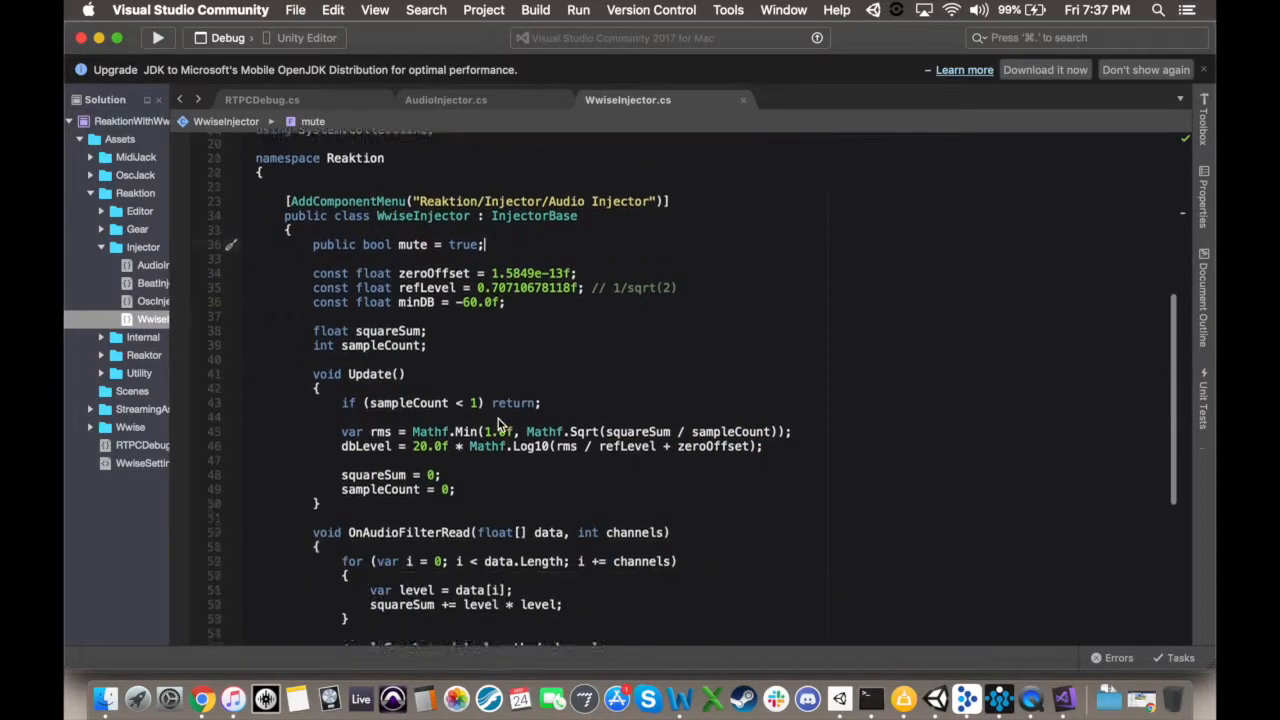
scroll(436, 298, up, 3)
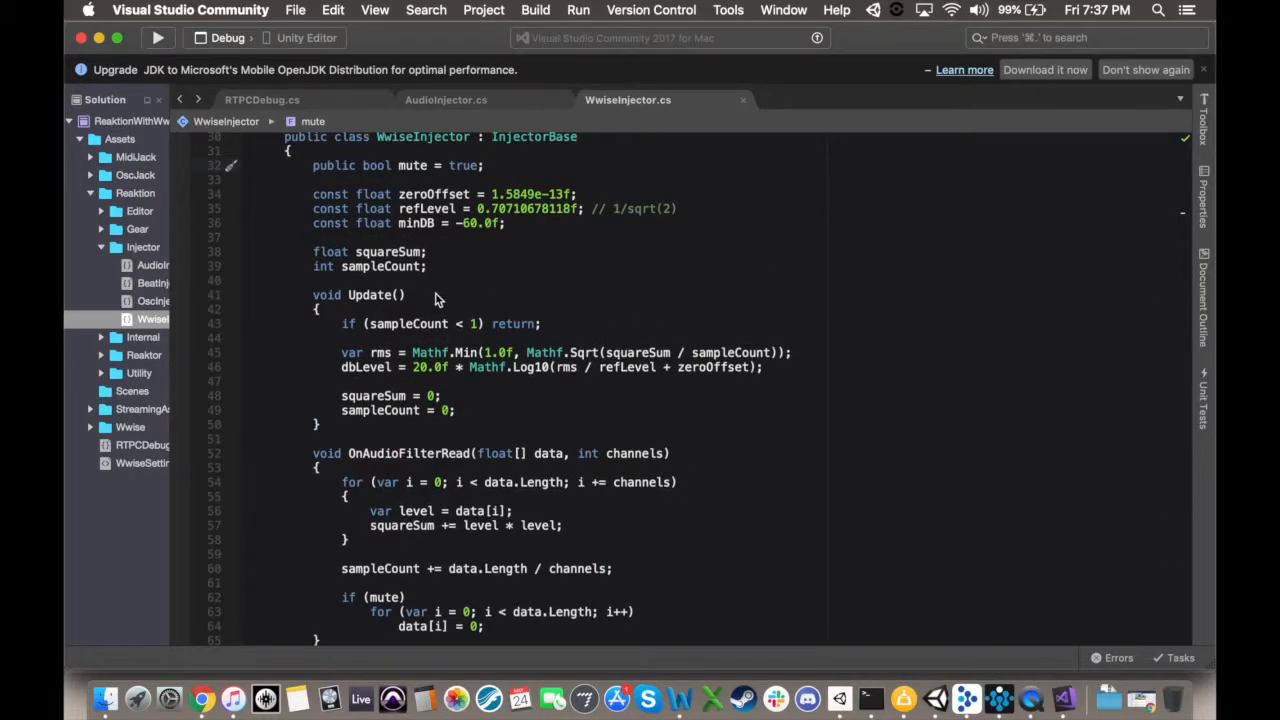
drag(342, 367, 807, 379)
click(460, 409)
drag(476, 410, 247, 320)
key(BackSpace)
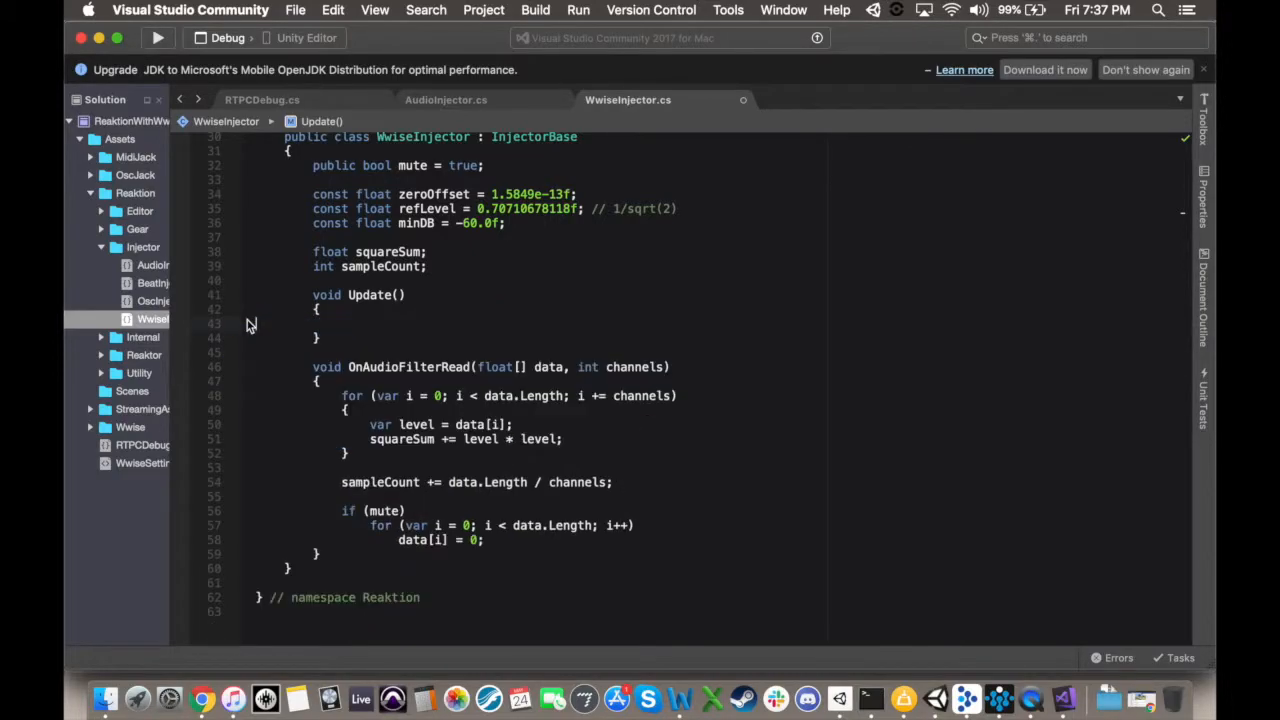
Copy the four lines from RTPCDebug's Update method into the empty Update method of WwiseInjector.
click(315, 100)
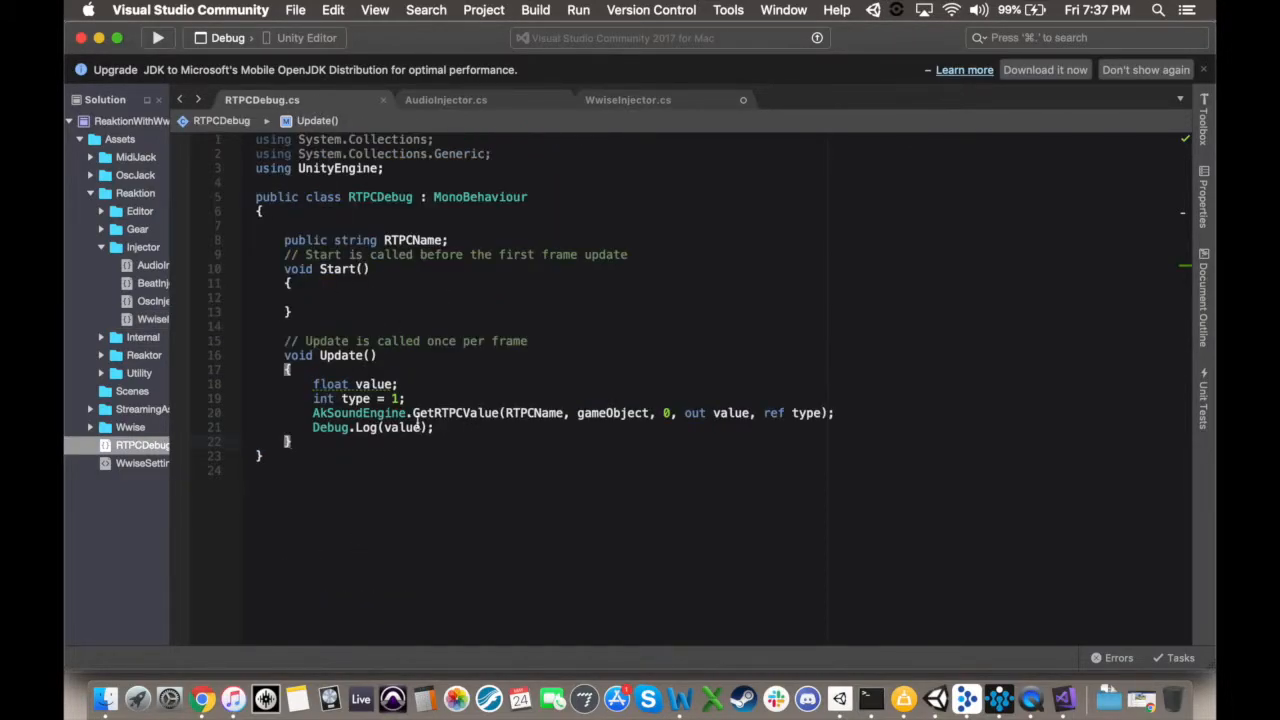
drag(435, 428, 248, 384)
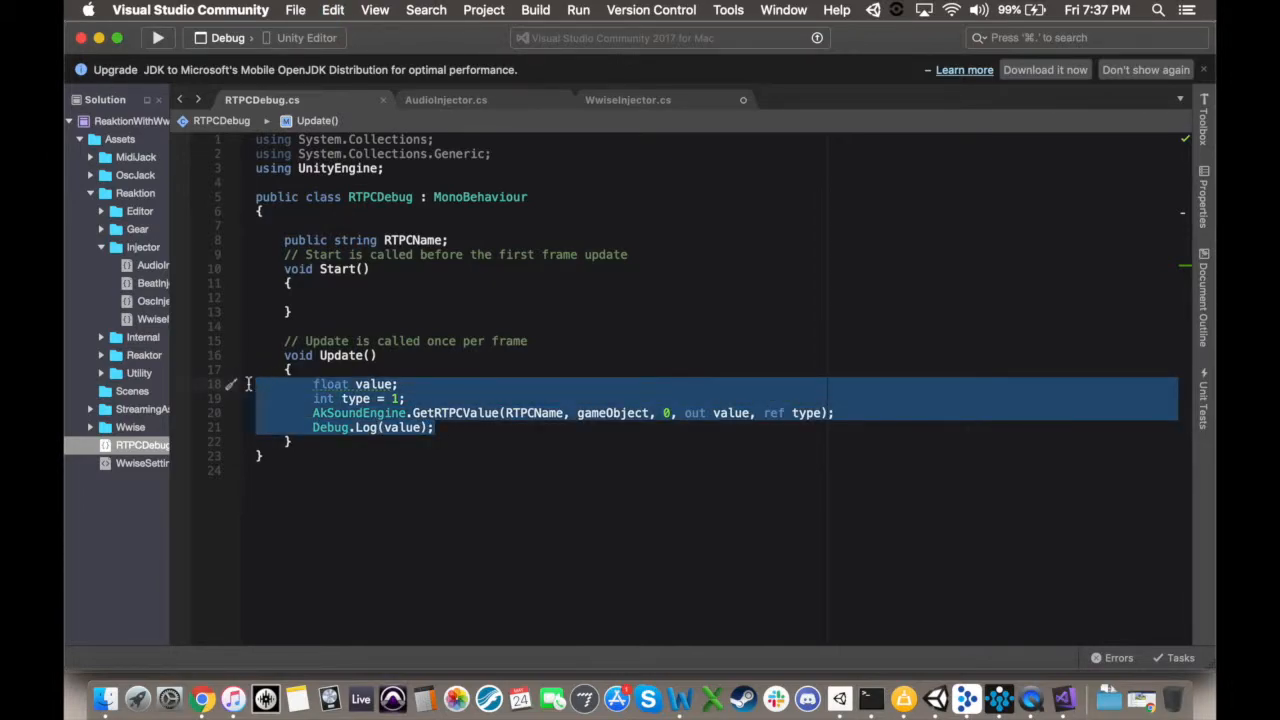
click(600, 100)
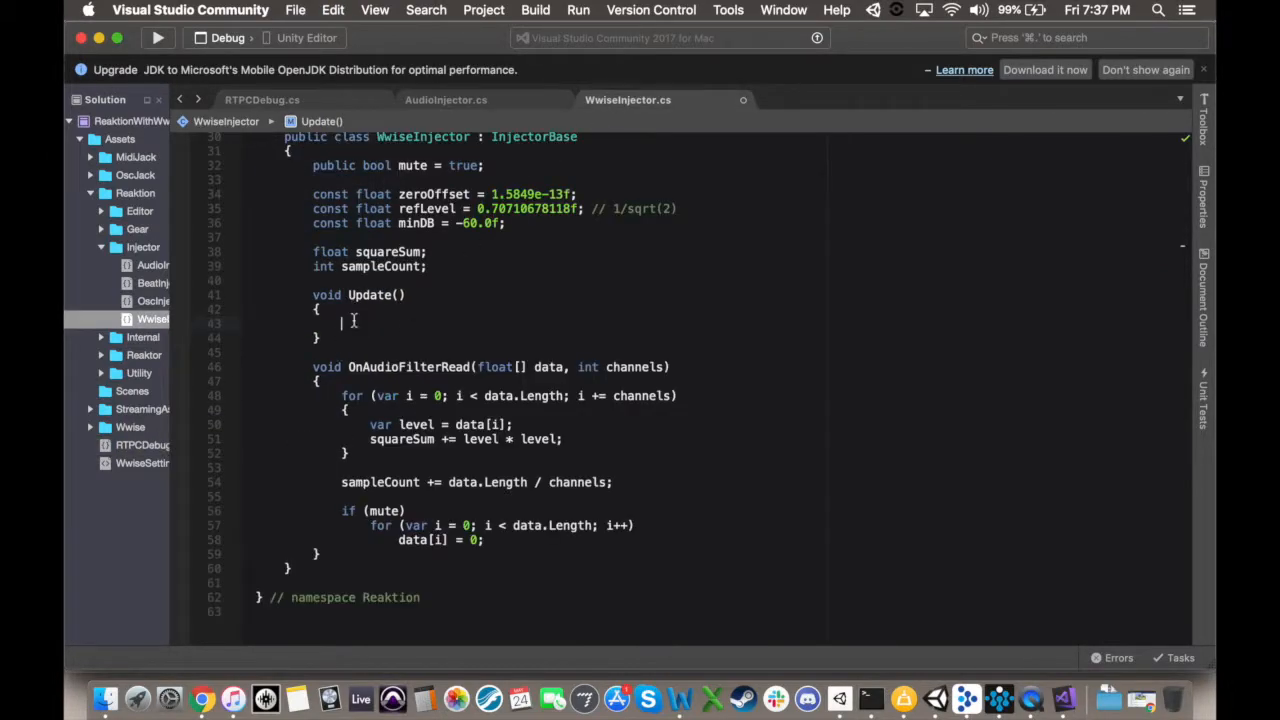
key(super+v)
Declare a public string RTPCName at the start of the WwiseInjector class, above the mute variable.
scroll(552, 305, up, 3)
click(430, 253)
key(Return)
text(pu)
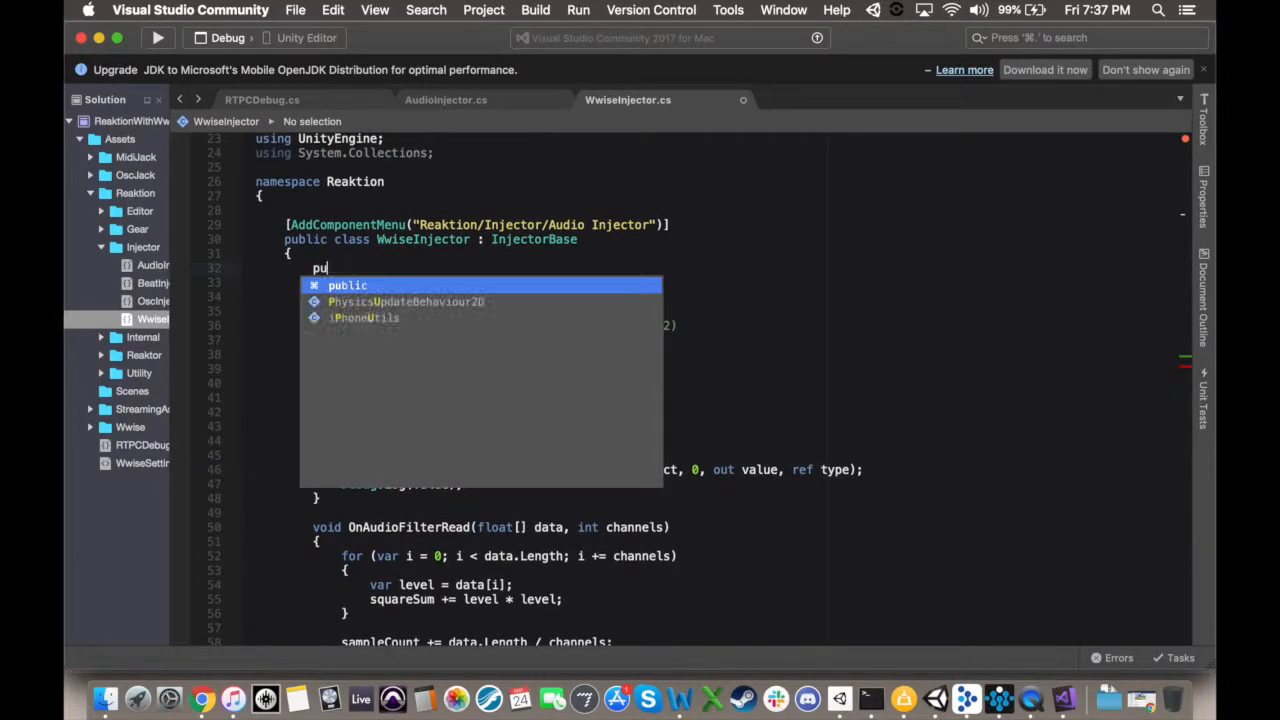
text(blic string RTPCName;)
Add the statement dbLevel = value; below the GetRTPCValue call in WwiseInjector's Update method.
scroll(873, 392, down, 3)
click(870, 390)
key(Return)
text(d)
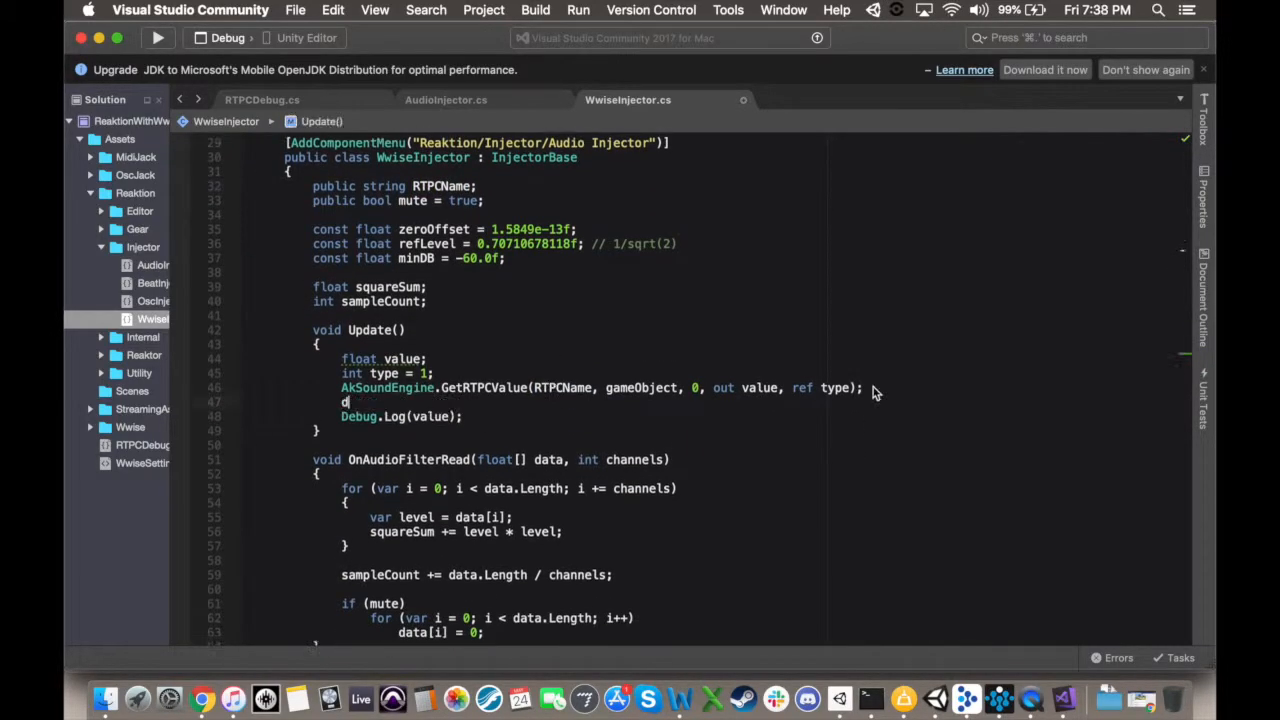
text(bLevel)
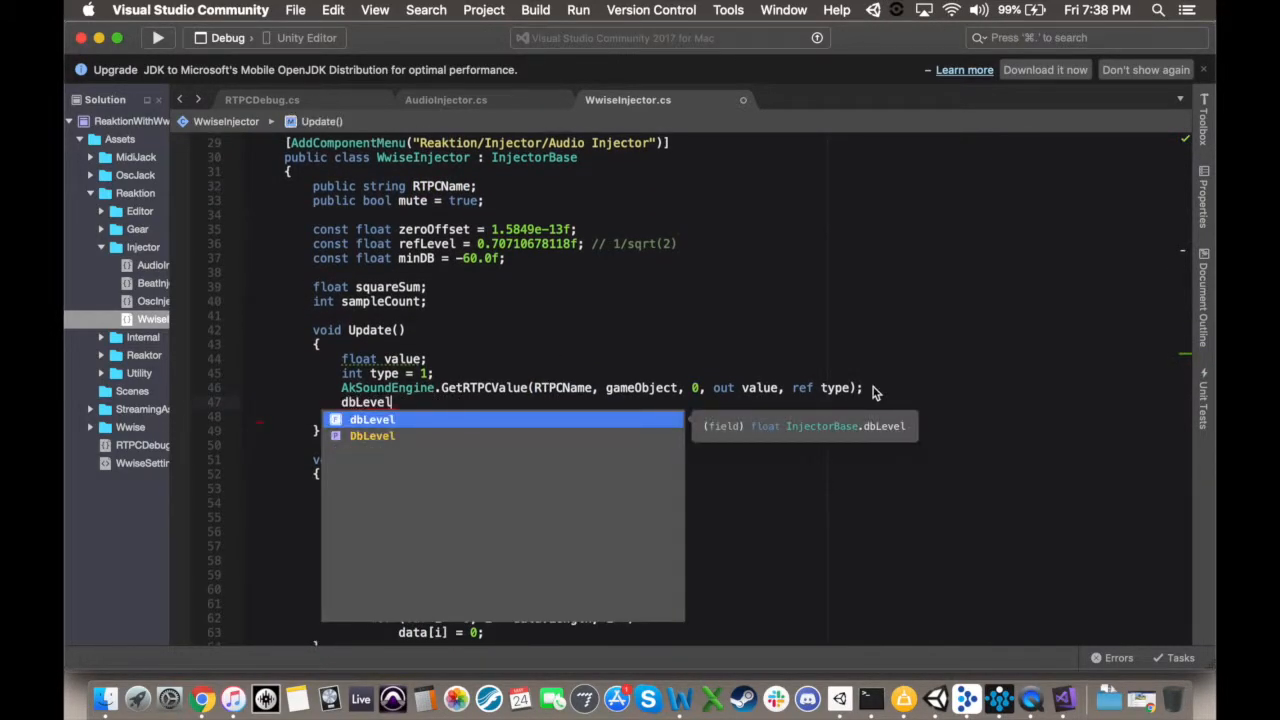
text( = value;)
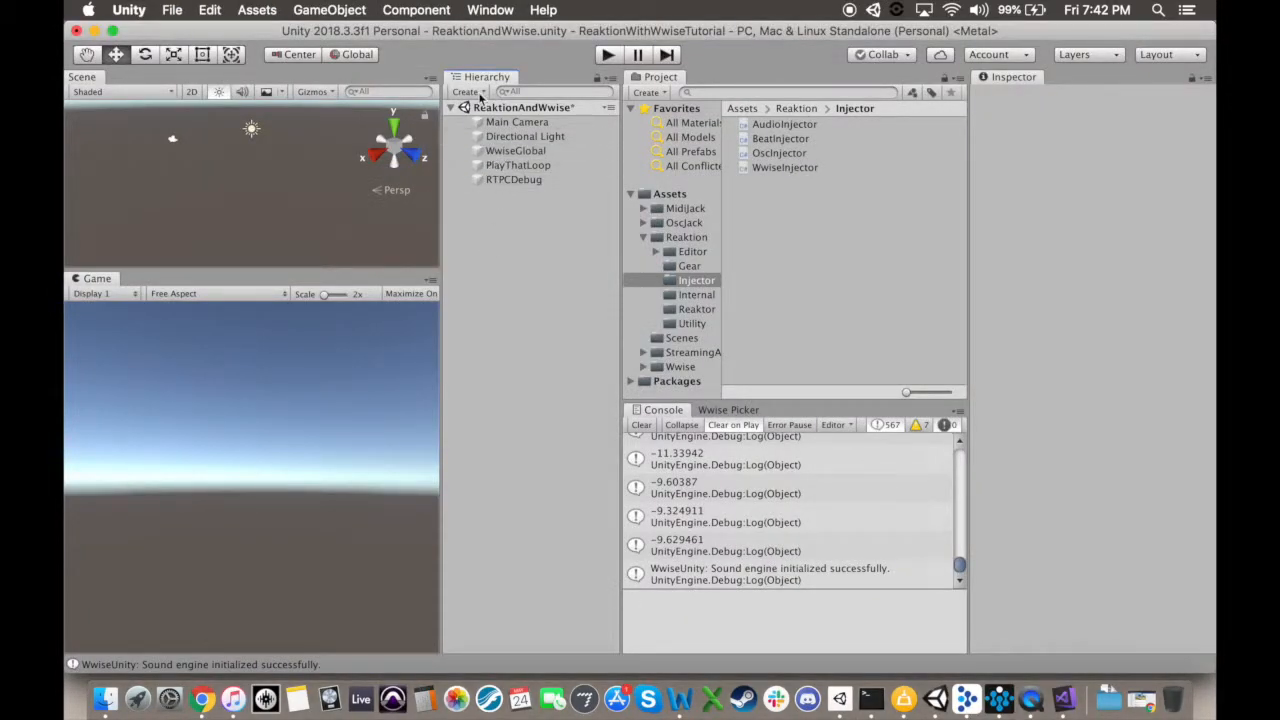
In Unity, create an empty game object in the scene and rename it MeterOneInjector.
click(481, 95)
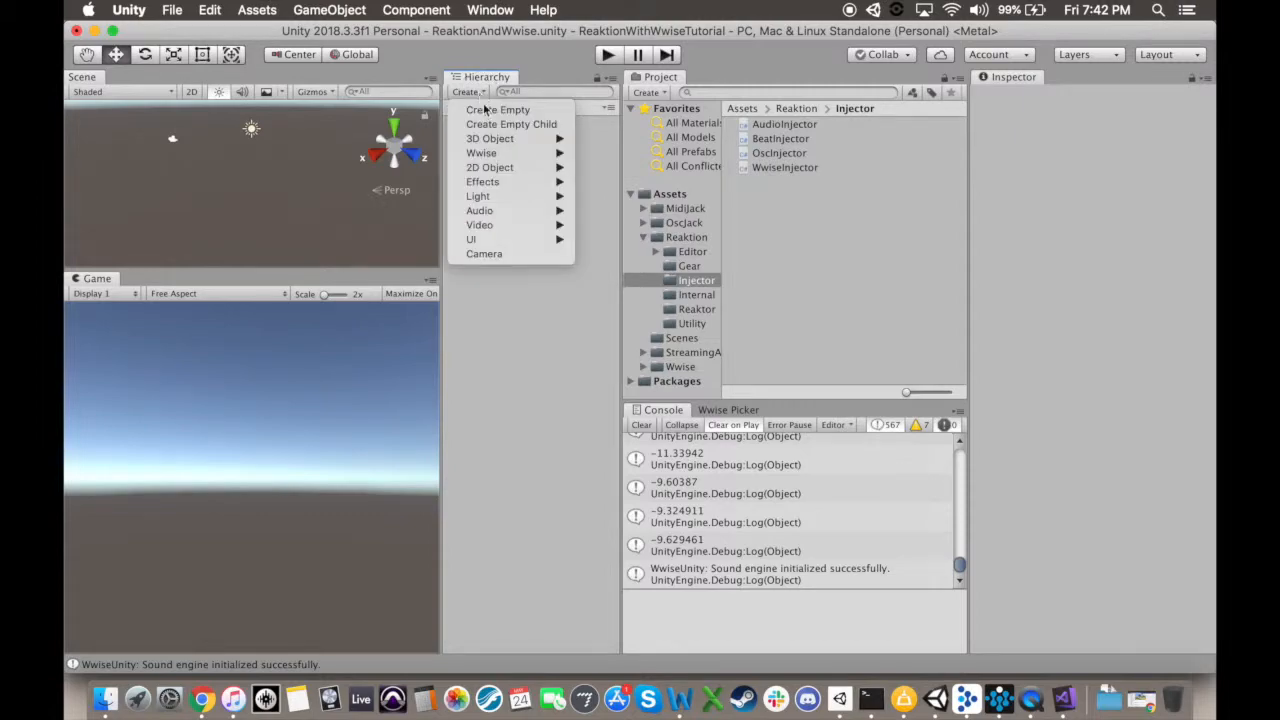
click(500, 106)
right_click(520, 196)
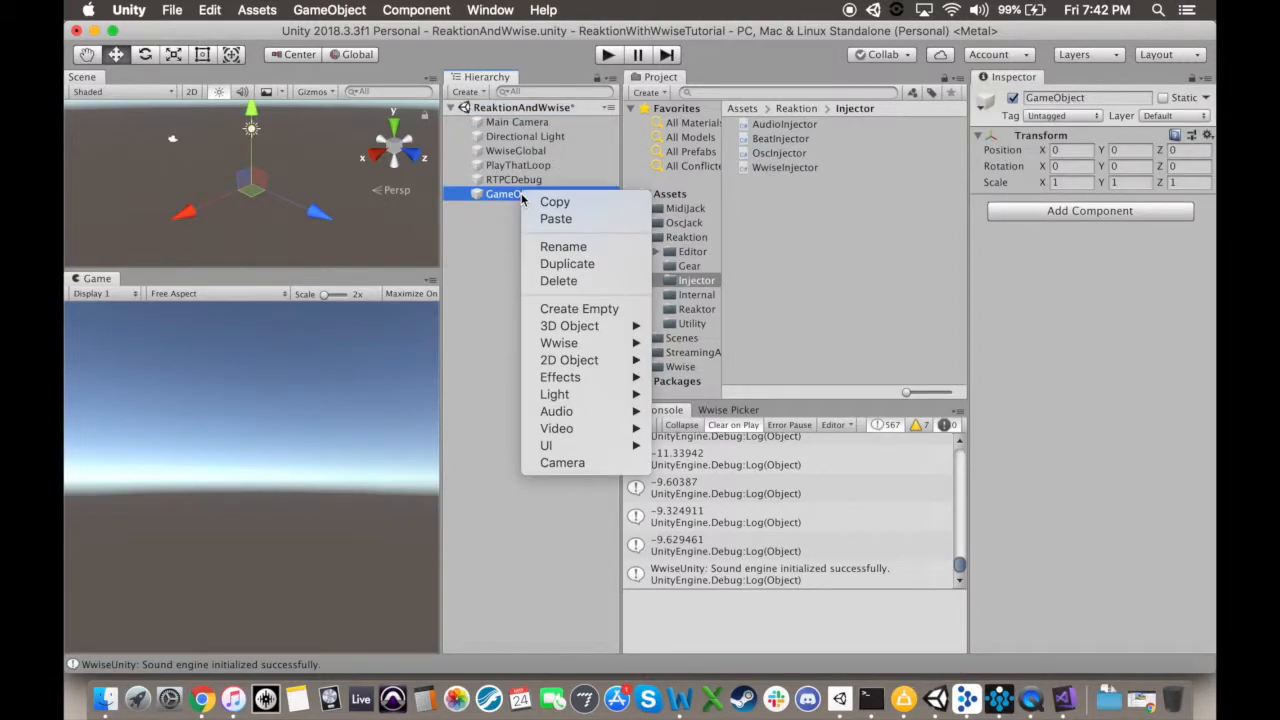
click(583, 246)
text(MeterOneInjector)
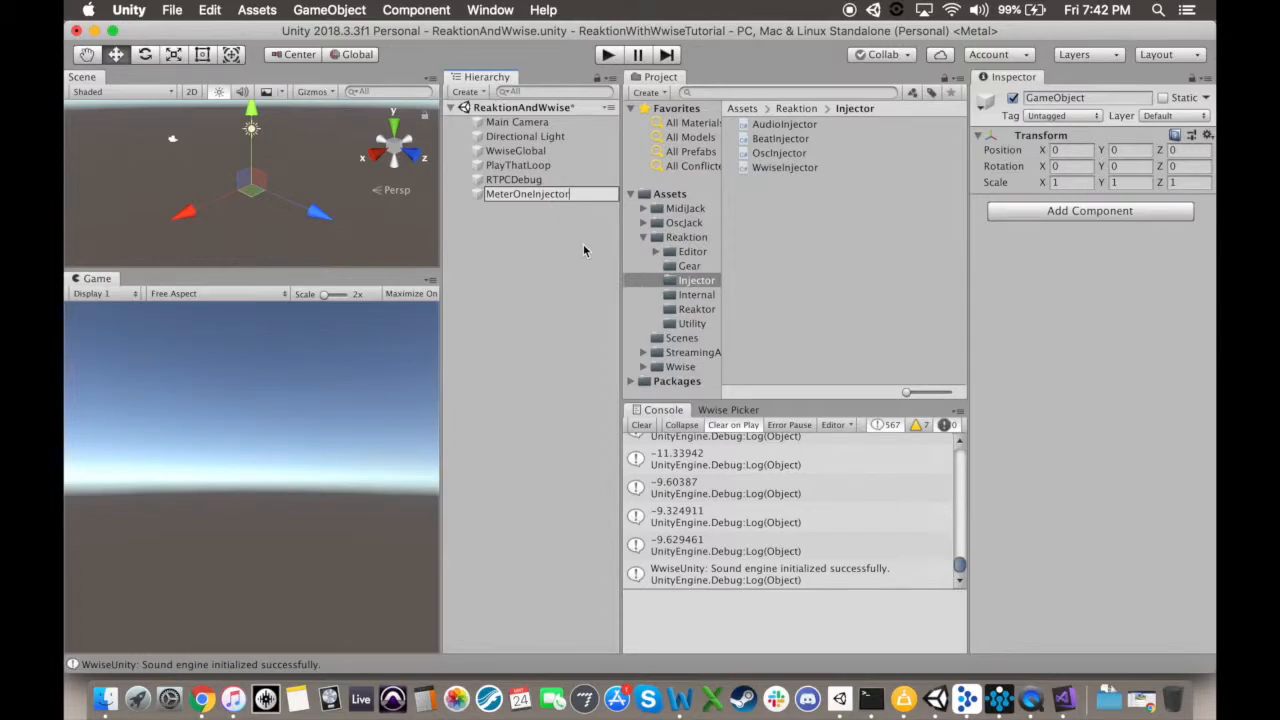
key(Return)
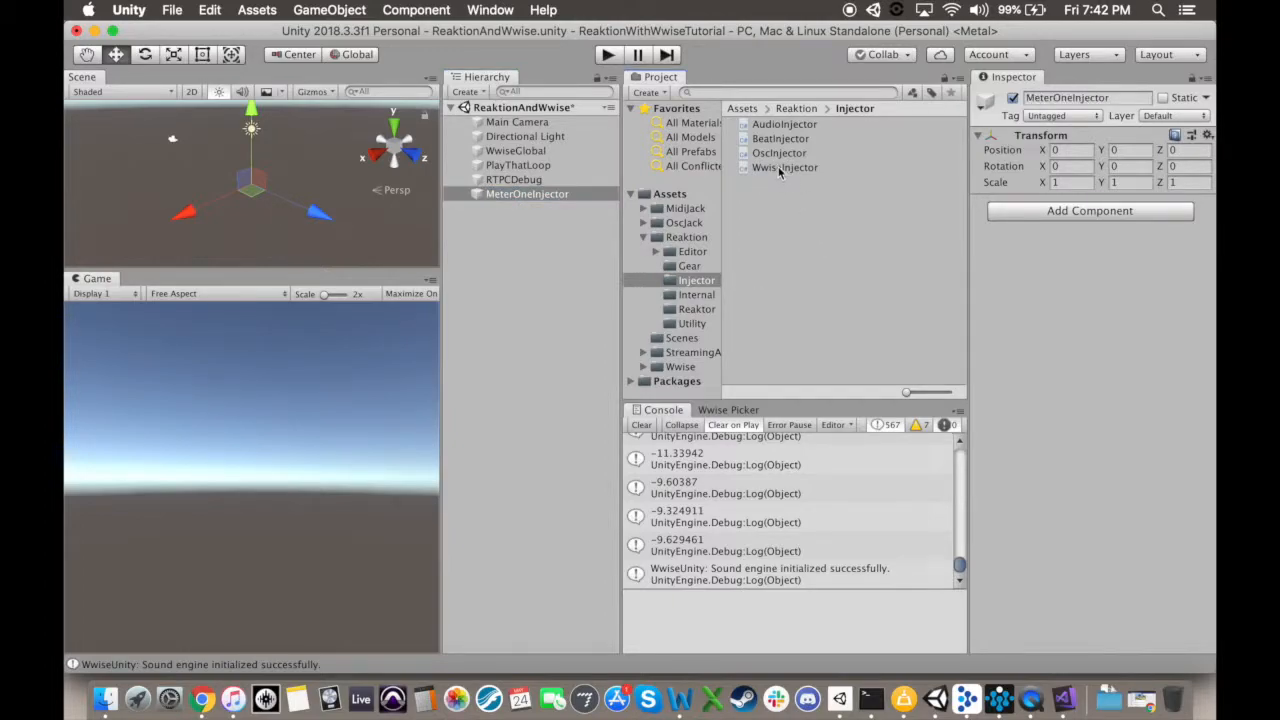
Attach the WwiseInjector script to MeterOneInjector and enter the first meter's RTPC name in it.
drag(780, 172, 1135, 391)
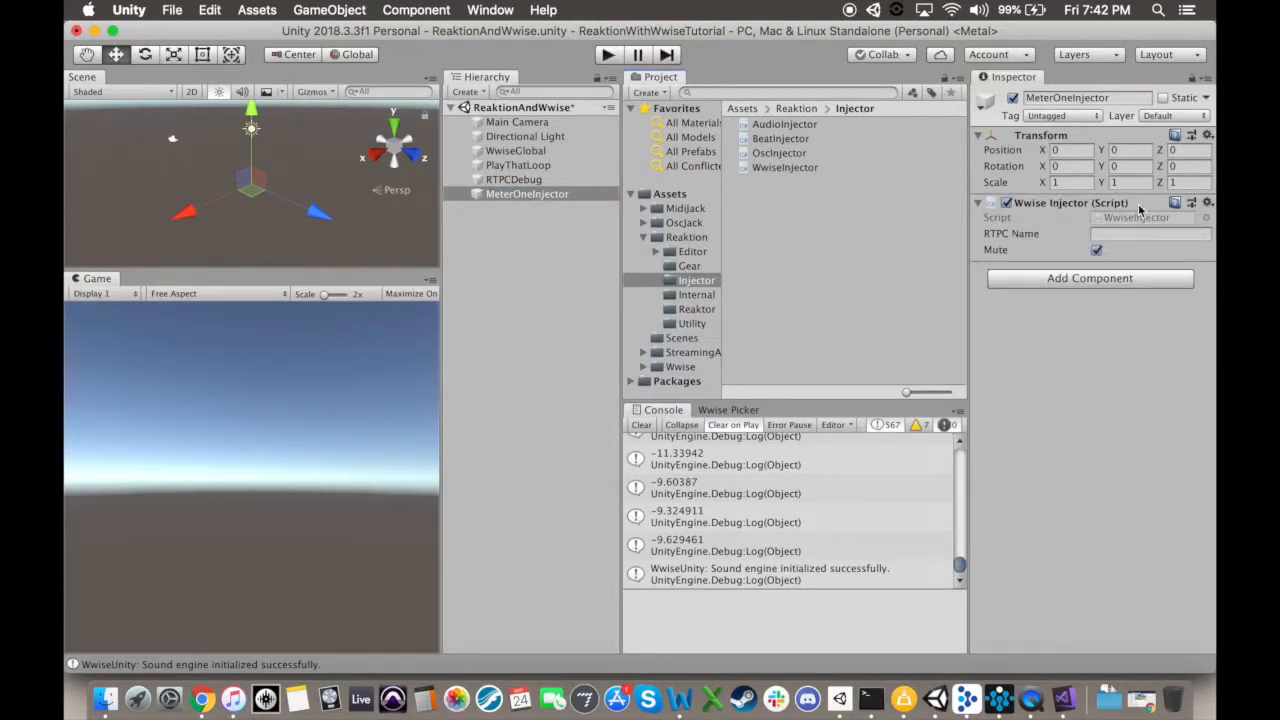
click(1120, 235)
text(MeterOn)
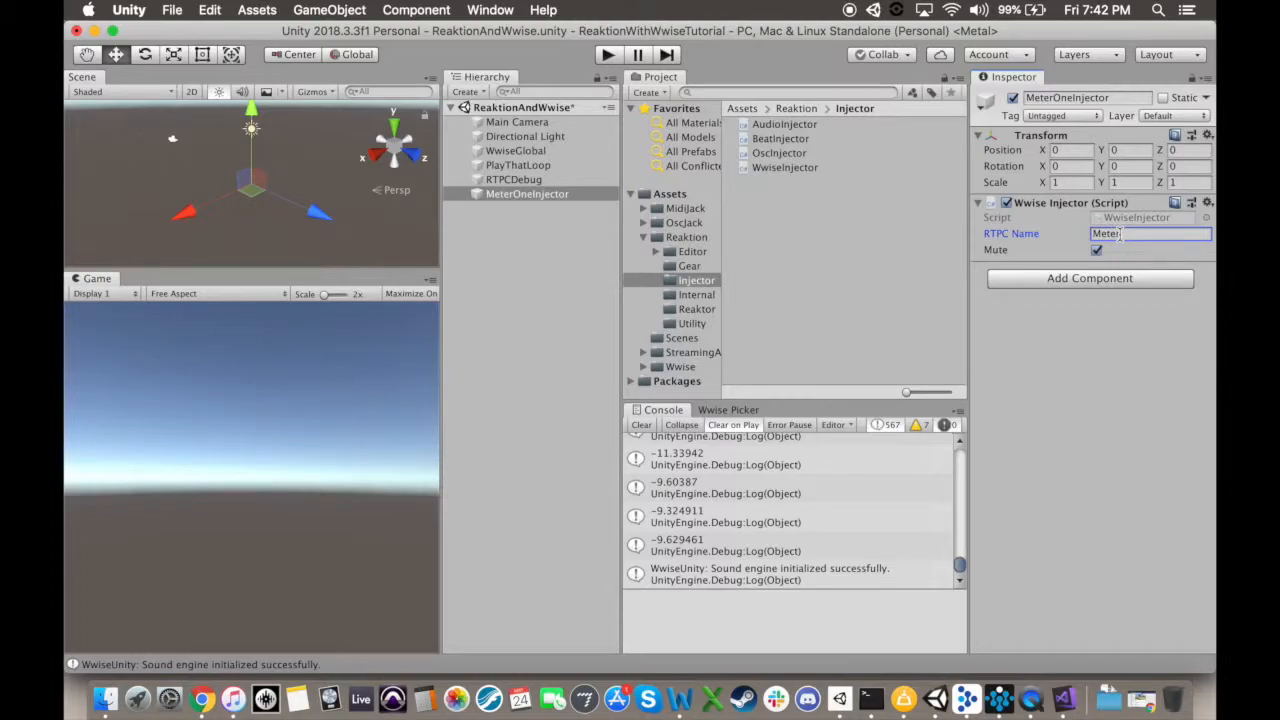
text(e)
Create another empty game object in the scene and name it MeterOneReaktor.
click(466, 91)
click(500, 108)
right_click(532, 214)
click(563, 263)
text(MeterOneReaktor)
key(Return)
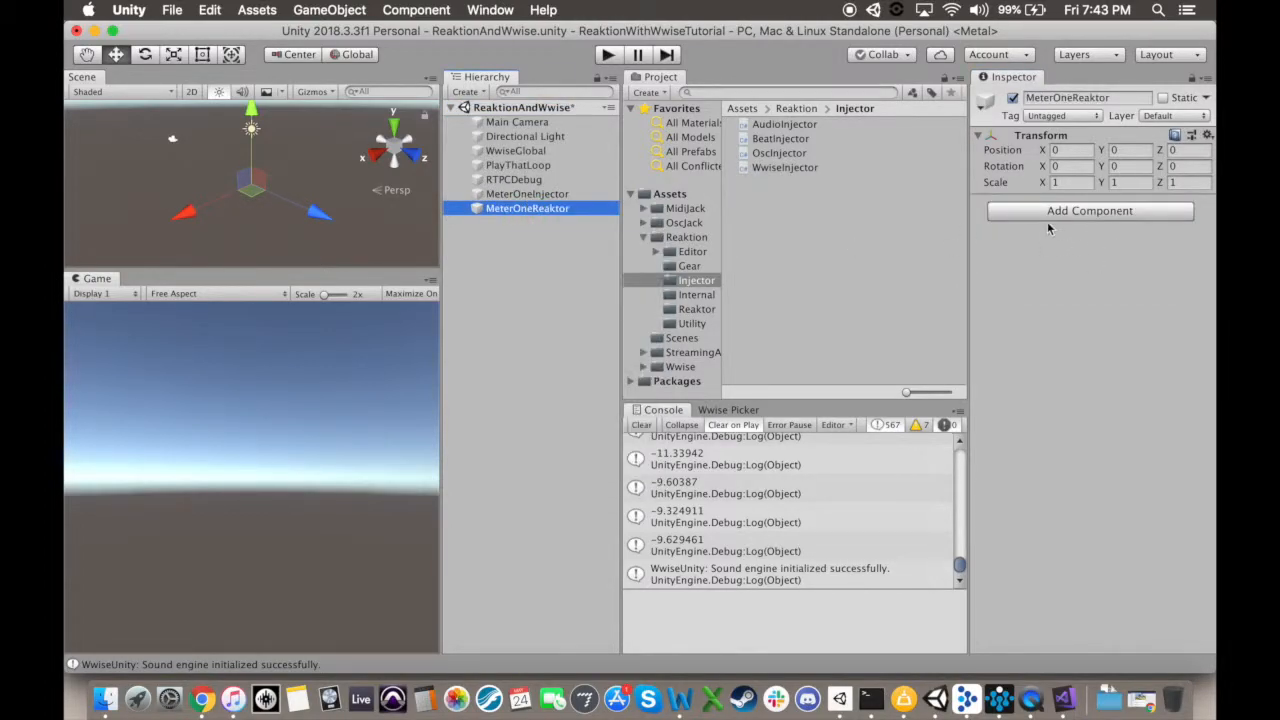
Add a Reaktor component to MeterOneReaktor and bind its injector by reference to MeterOneInjector.
click(1055, 215)
text(rOneReak)
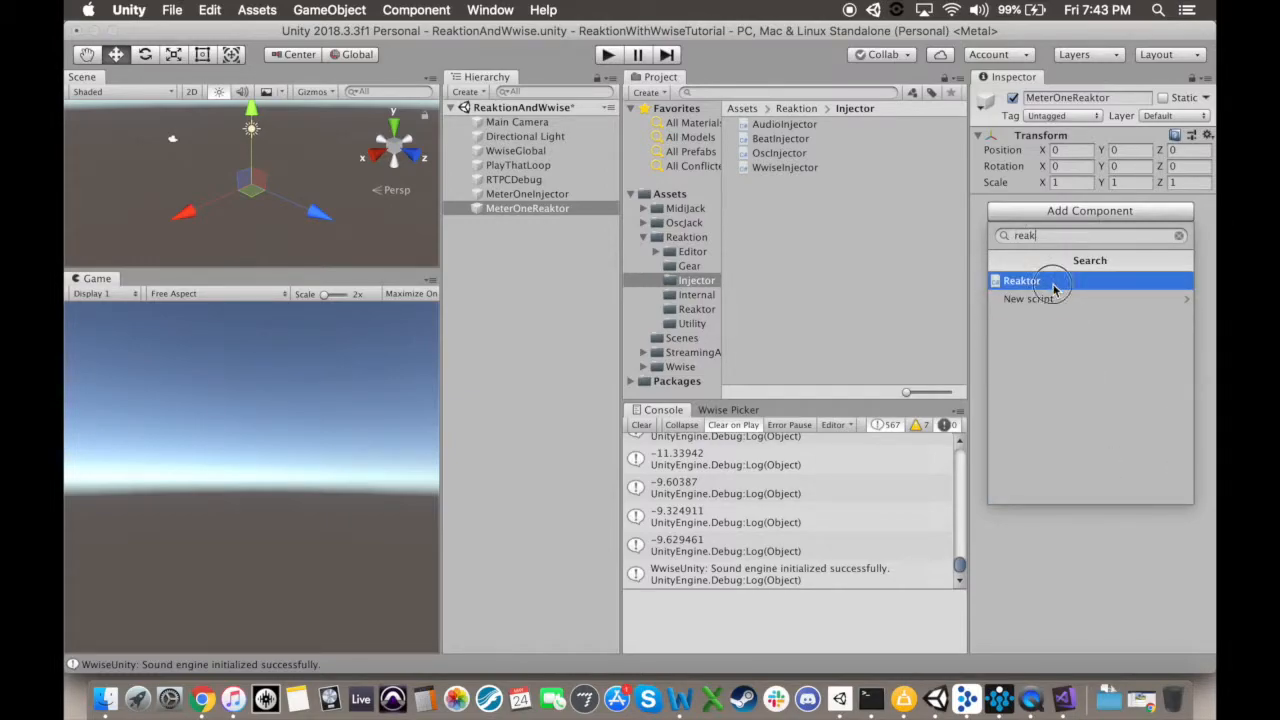
click(1057, 280)
click(1143, 218)
click(1148, 233)
drag(527, 194, 1150, 240)
Create a 3D cube in the scene and rename it MeterOneMaterialGear.
click(469, 91)
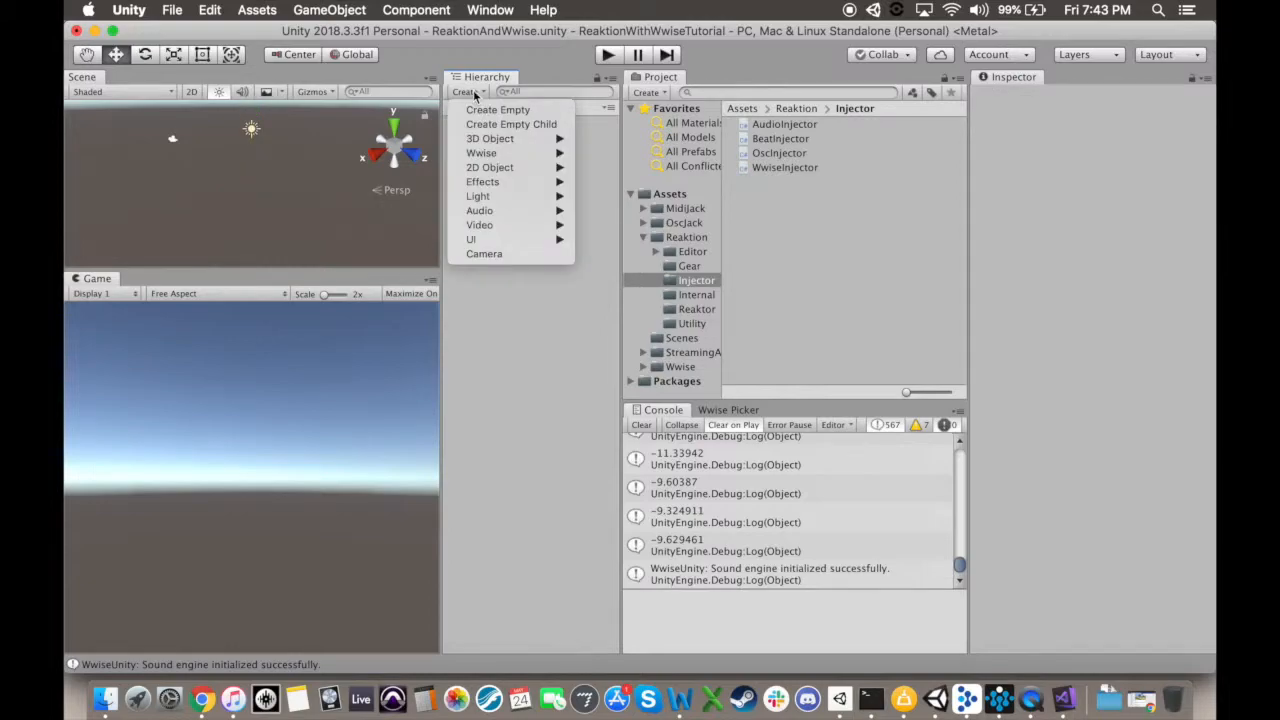
mouse_move(497, 138)
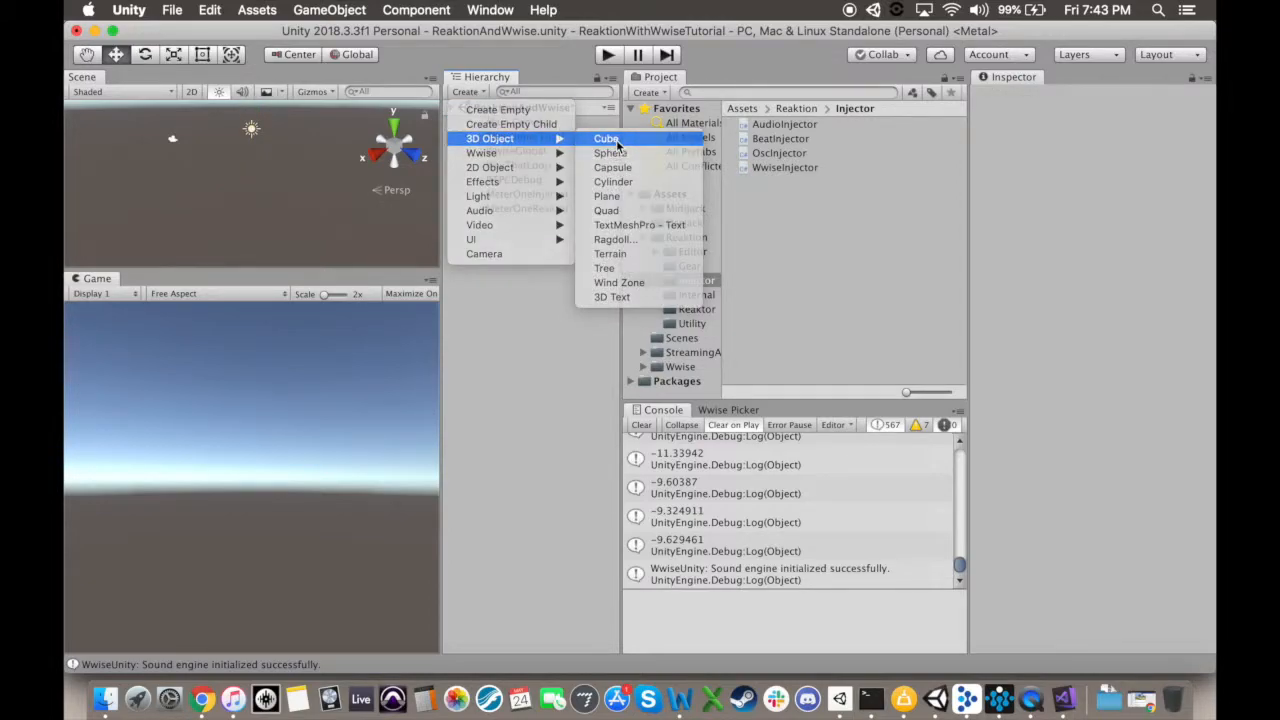
click(612, 141)
right_click(495, 223)
click(537, 276)
text(MeterOneMaterialGear)
key(Return)
Add a Material Gear component to the cube and set its color gradient to the white-to-red preset.
click(1089, 330)
text(mater)
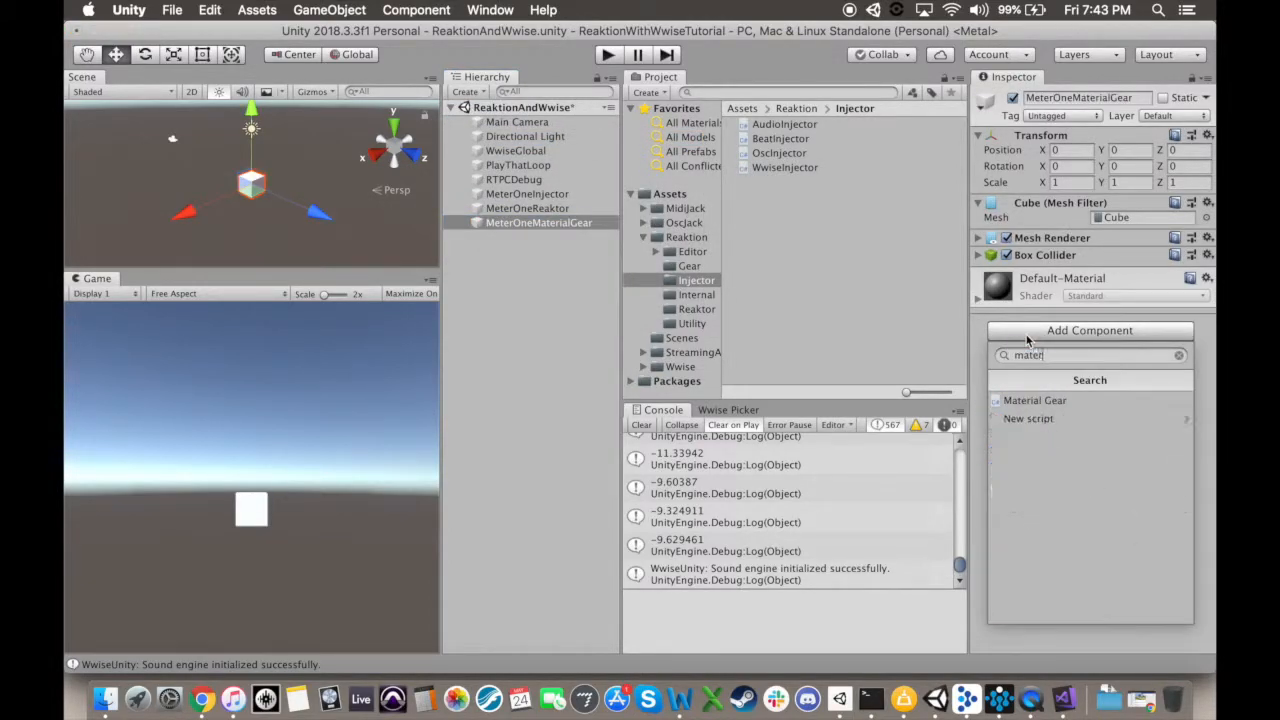
text(i)
click(1040, 400)
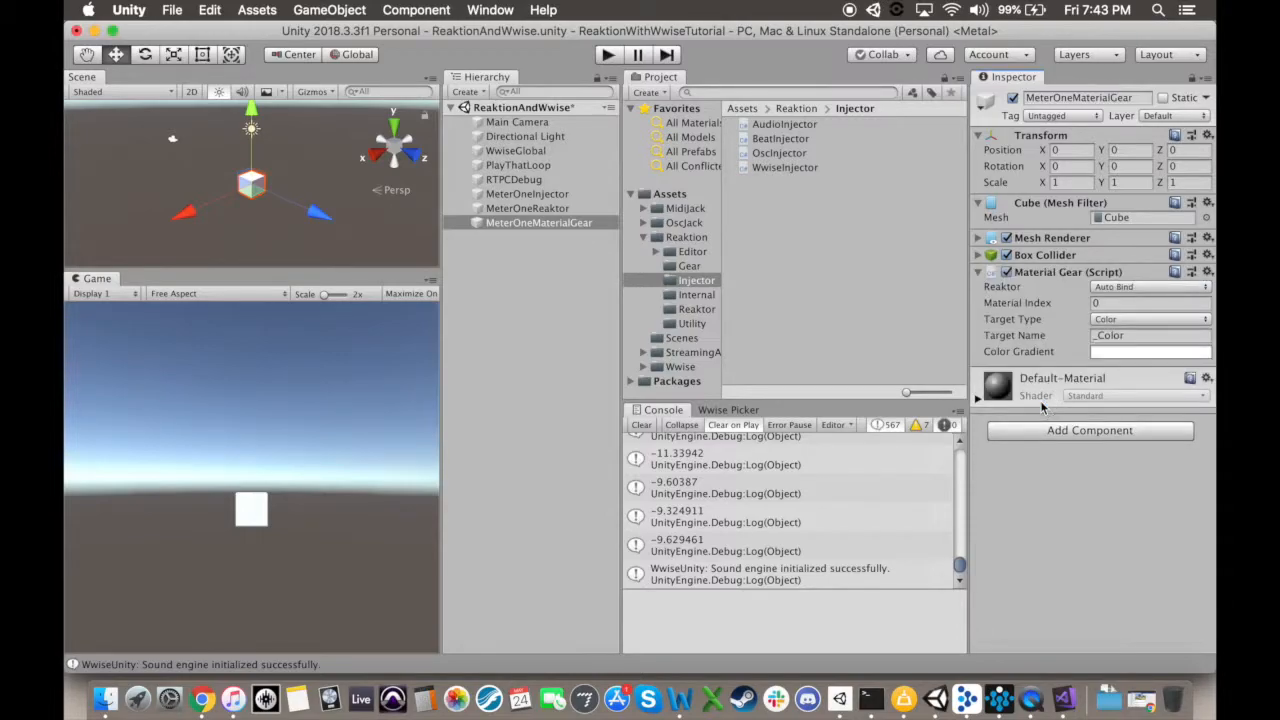
click(1150, 352)
click(122, 203)
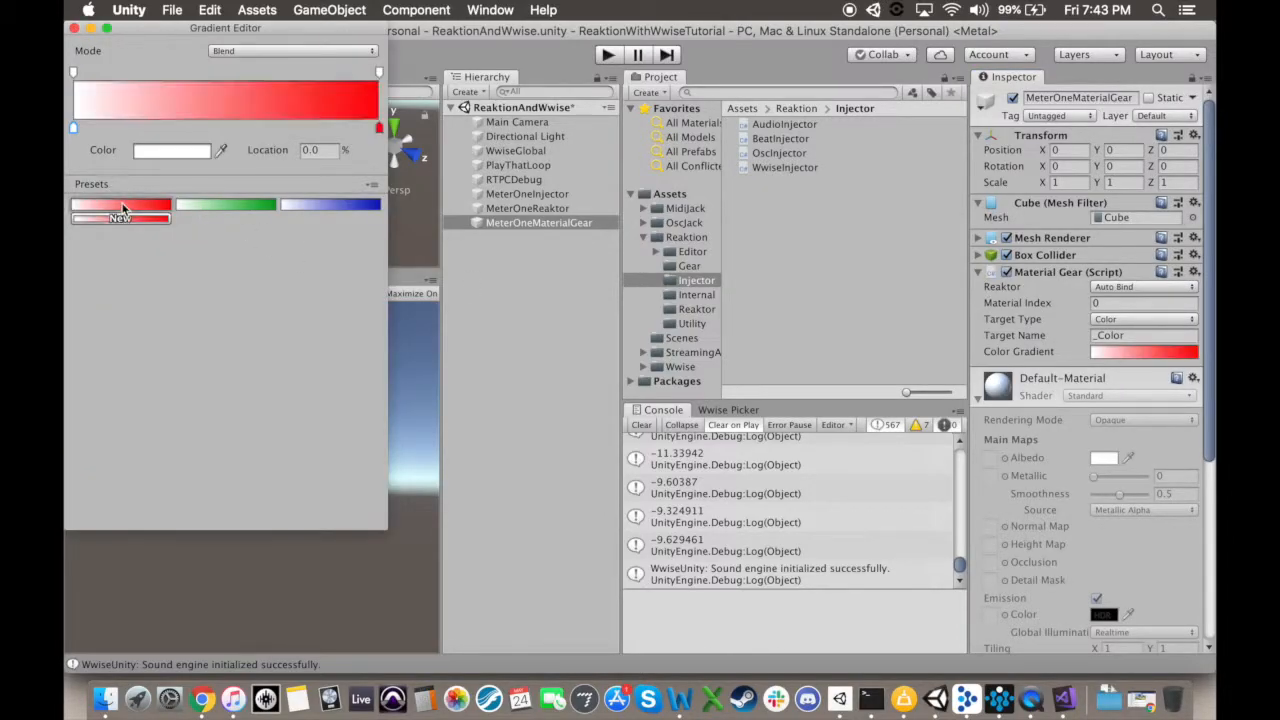
click(75, 29)
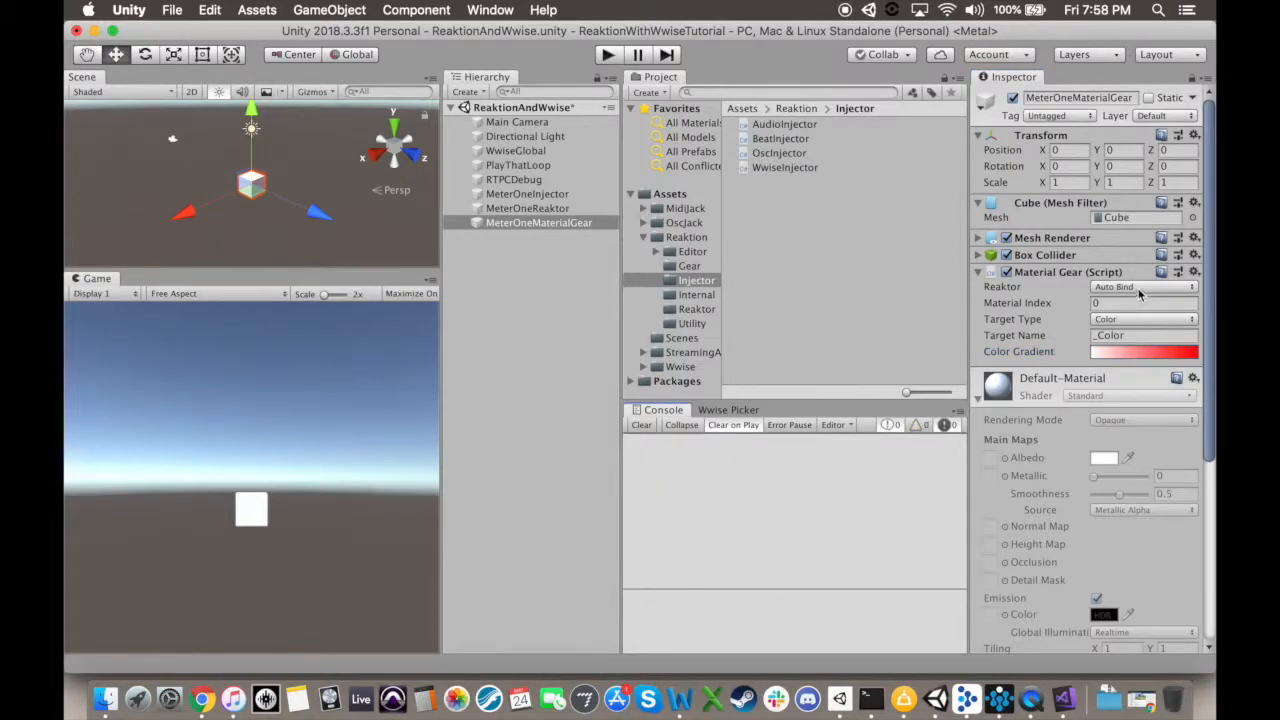
Bind the Material Gear's Reaktor by reference to MeterOneReaktor.
click(1139, 287)
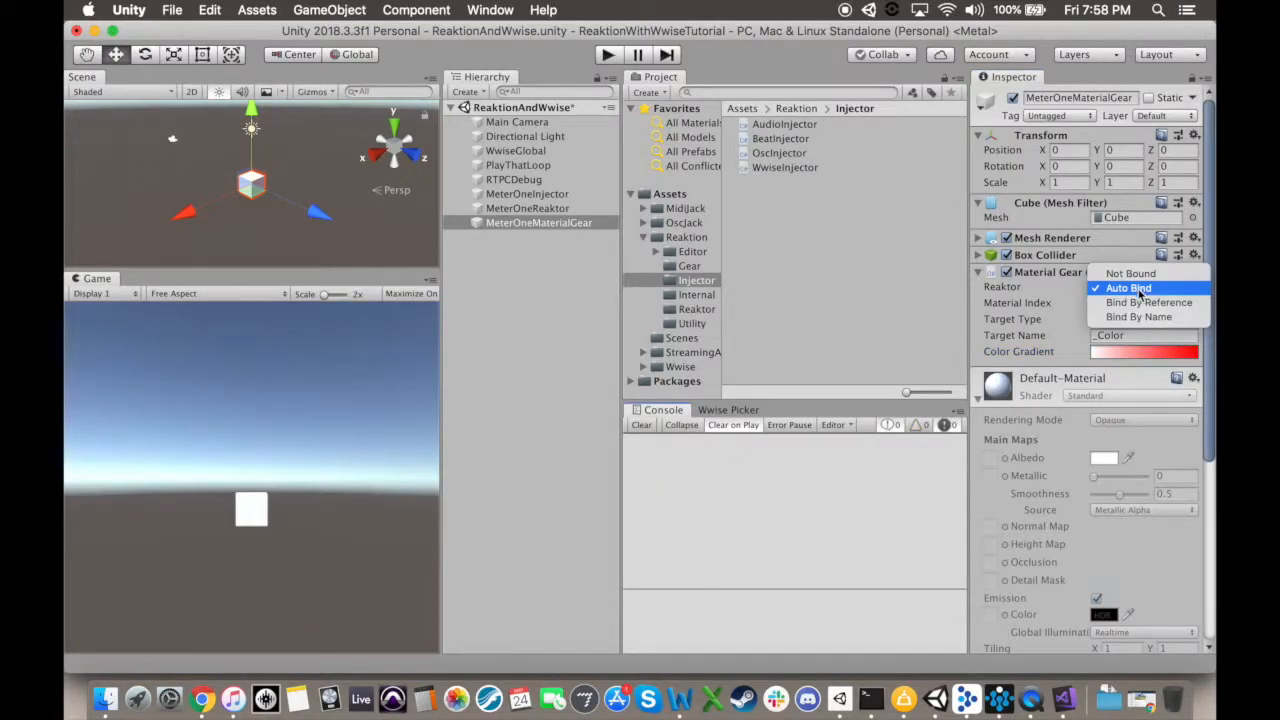
click(1140, 302)
drag(545, 222, 1130, 306)
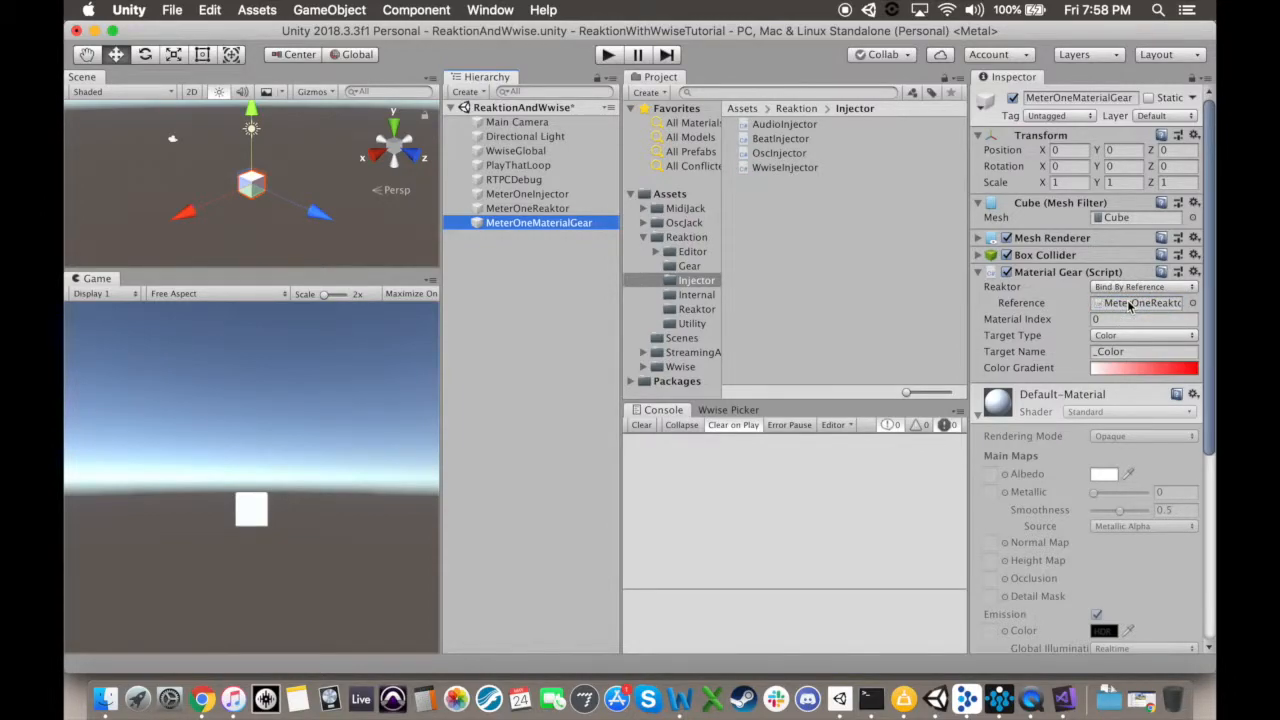
Test the scene in play mode while raising MeterOneReaktor's Falldown to 10 dB/Sec, and stop playback.
key(super+p)
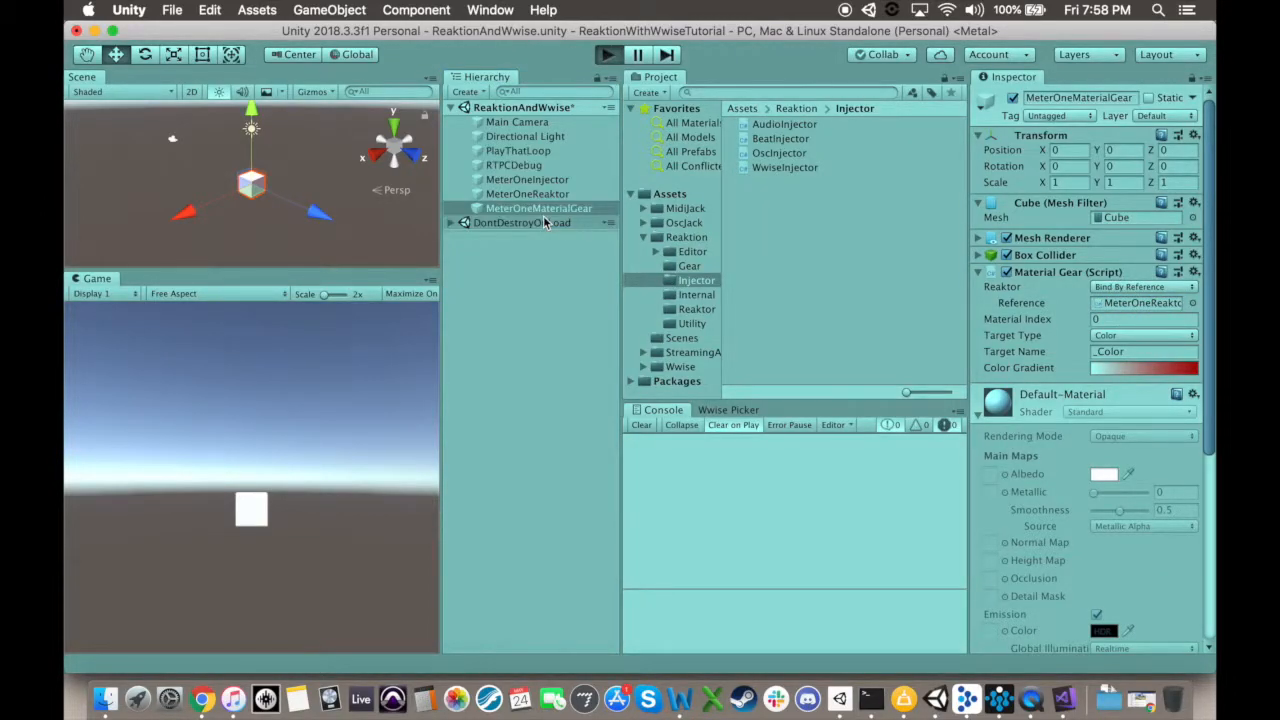
click(535, 193)
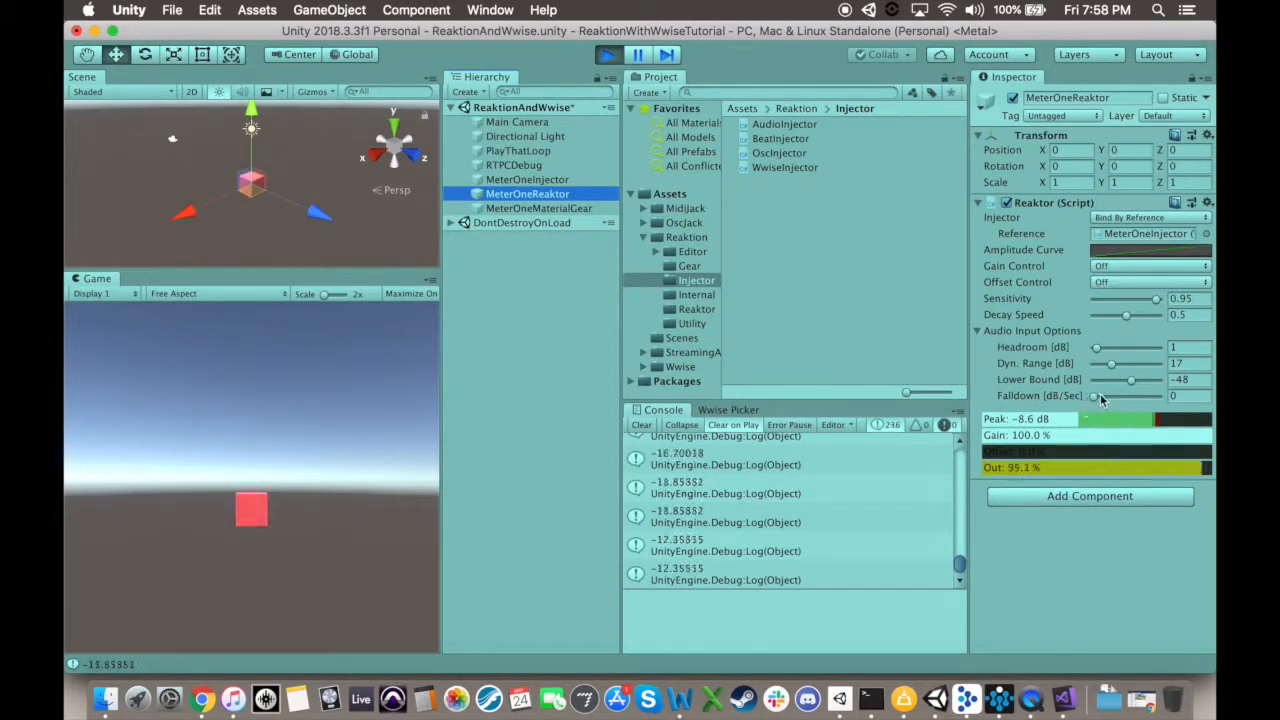
drag(1094, 397, 1166, 410)
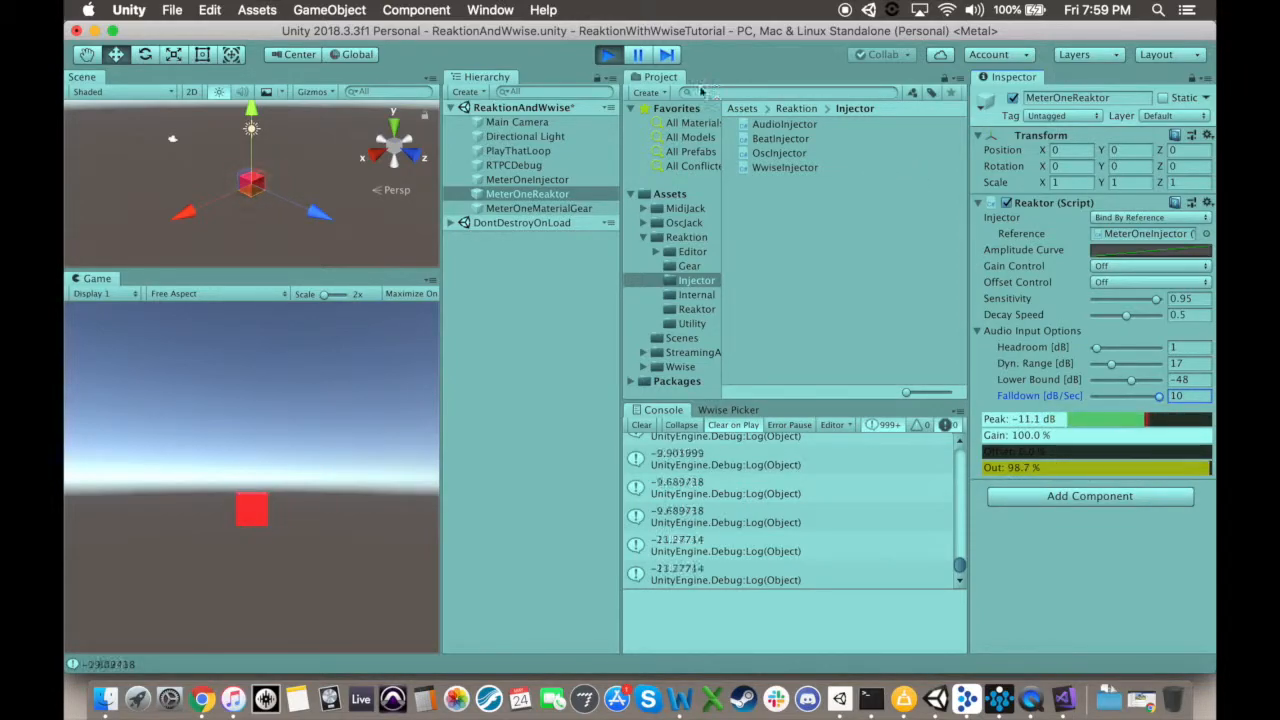
click(608, 58)
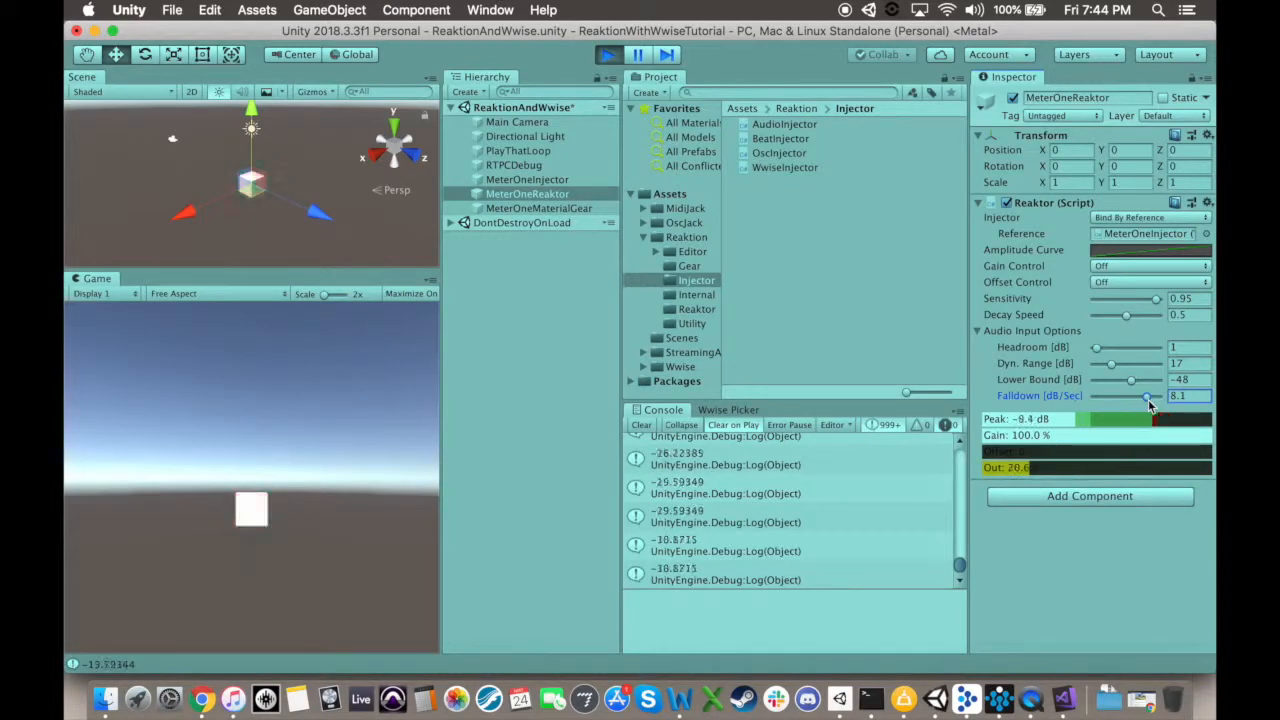
click(606, 55)
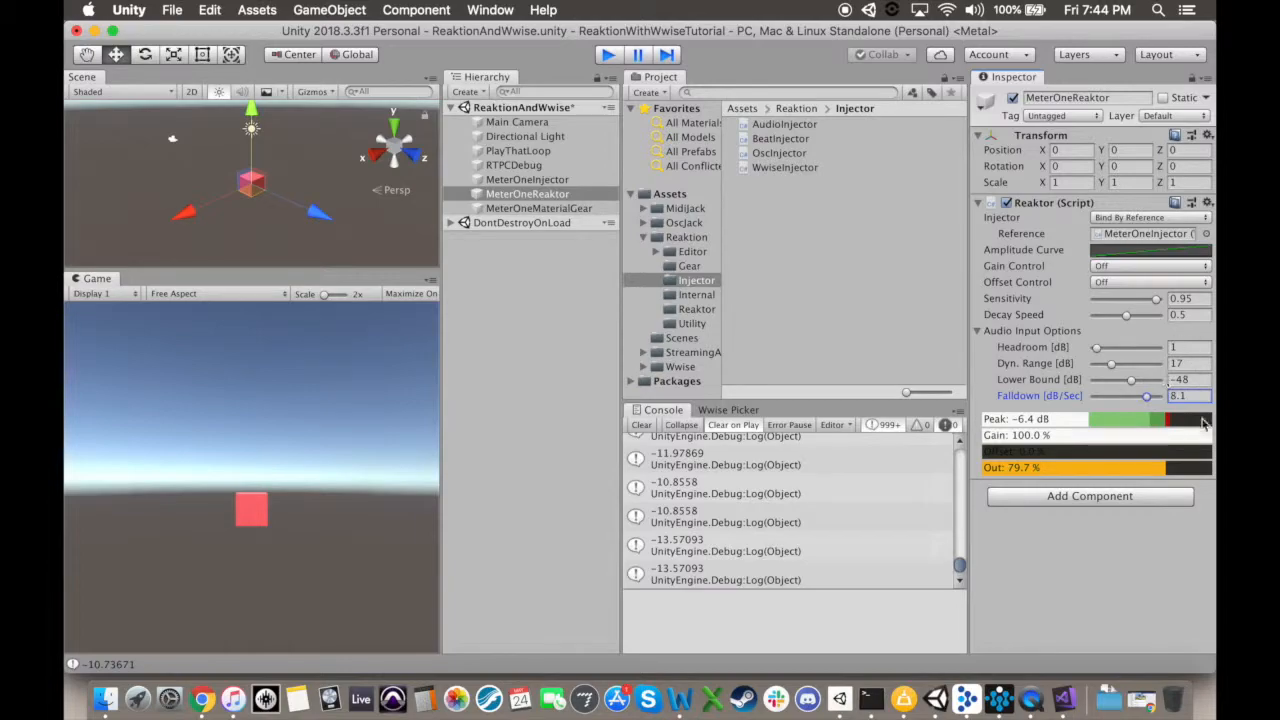
click(985, 331)
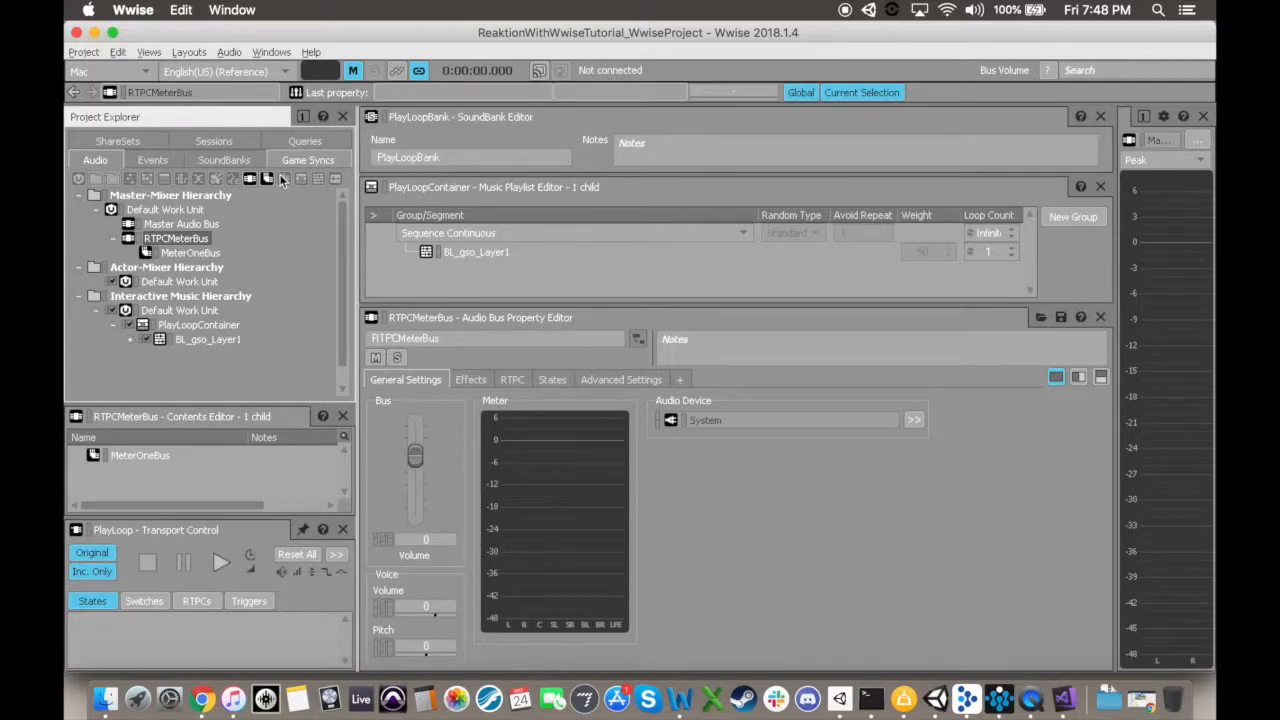
In Wwise, create an auxiliary bus named MeterTwoBus under RTPCMeterBus.
click(271, 178)
text(MeterTwoBus)
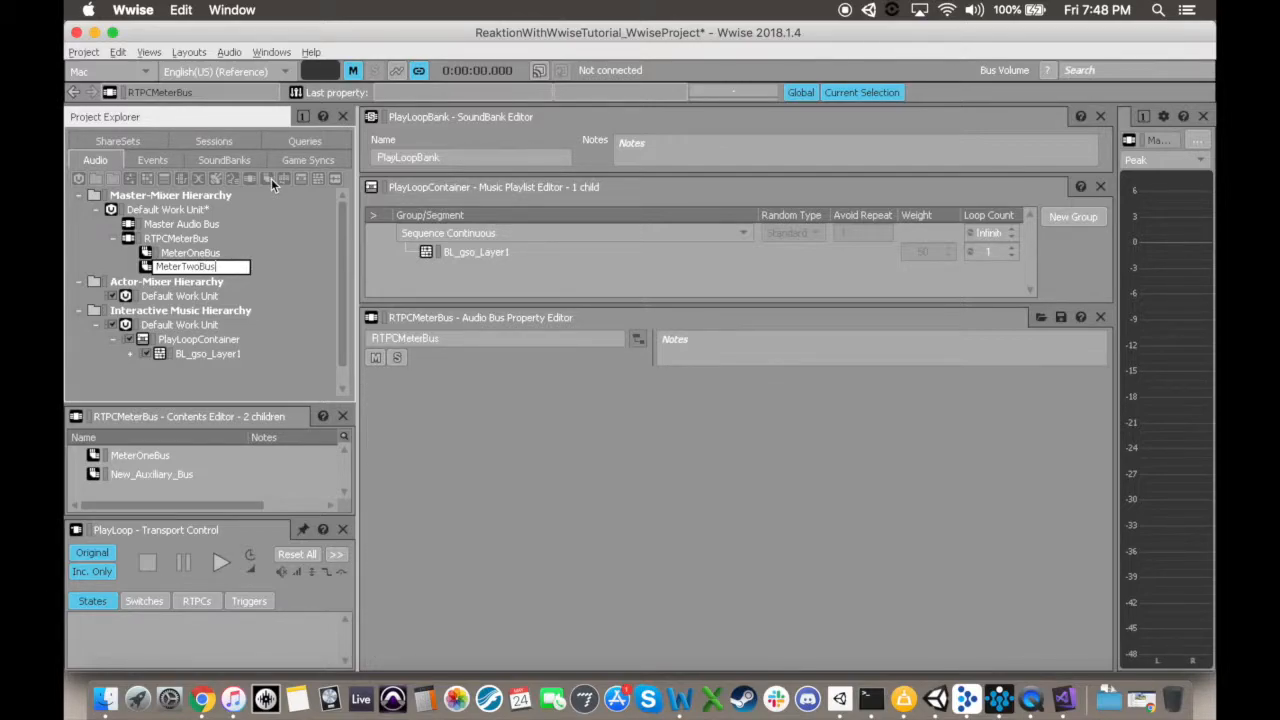
key(Return)
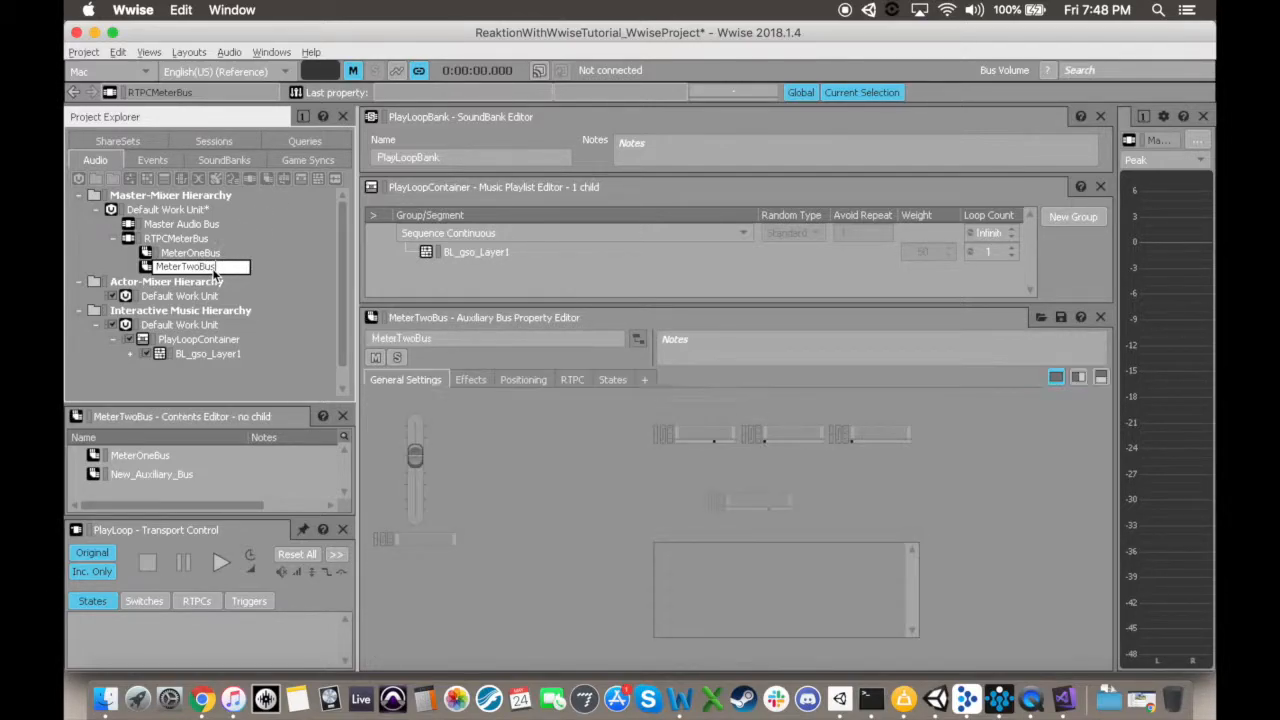
Add a new Wwise Meter effect named MeterTwo to effect slot 2 of MeterTwoBus.
click(470, 381)
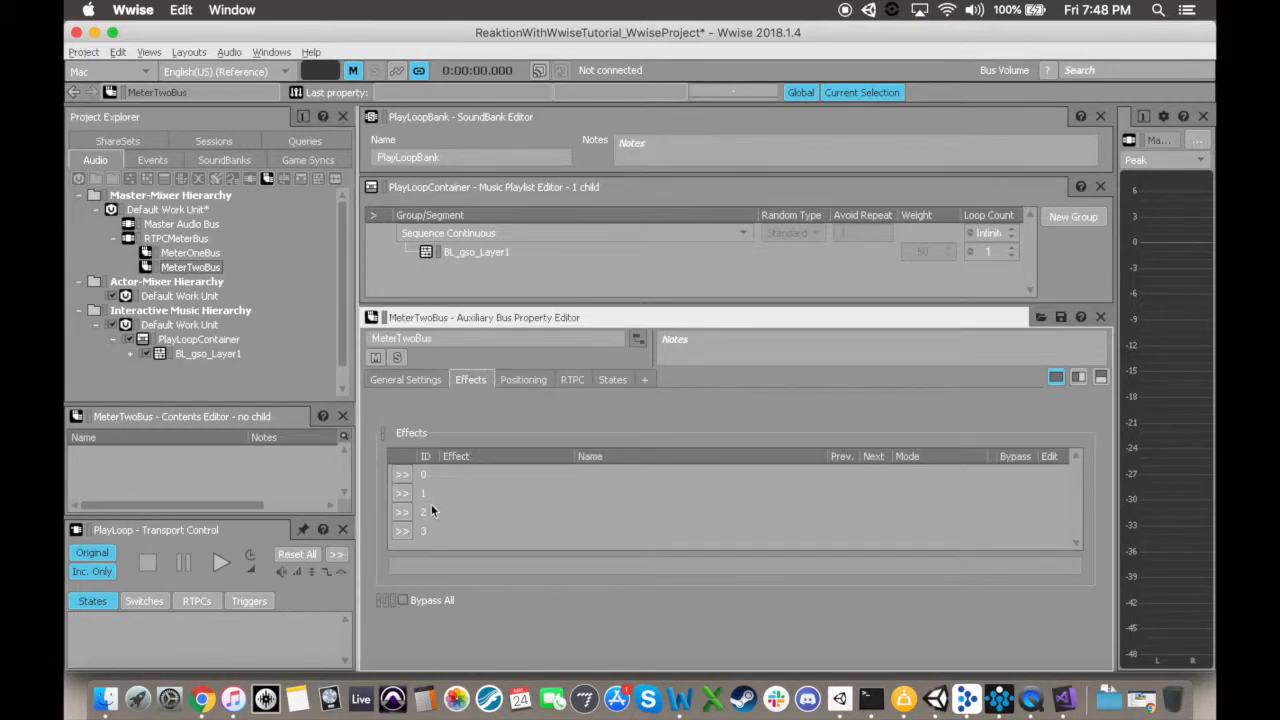
click(405, 512)
mouse_move(508, 534)
click(628, 529)
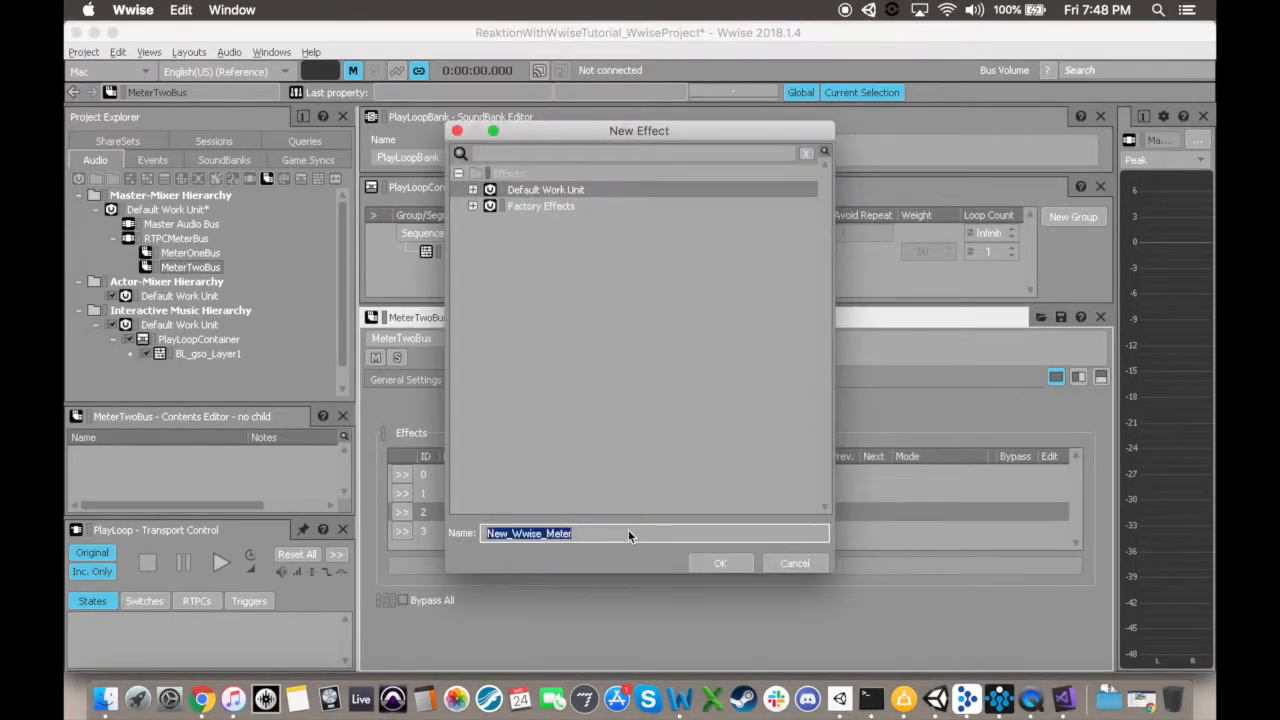
text(MeterTwo)
key(Return)
Create a new game parameter named MeterTwoRTPC as the MeterTwo effect's output game parameter.
click(348, 409)
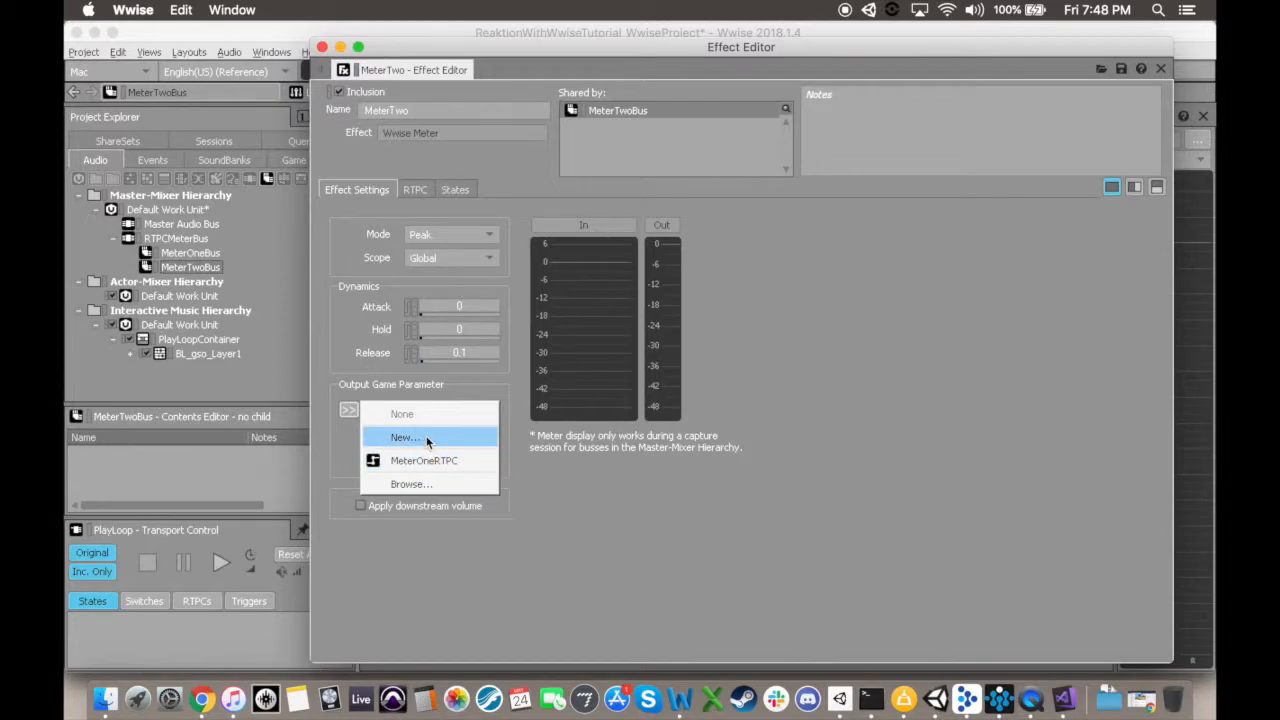
click(426, 437)
text(MeterTwoRTPC)
key(Return)
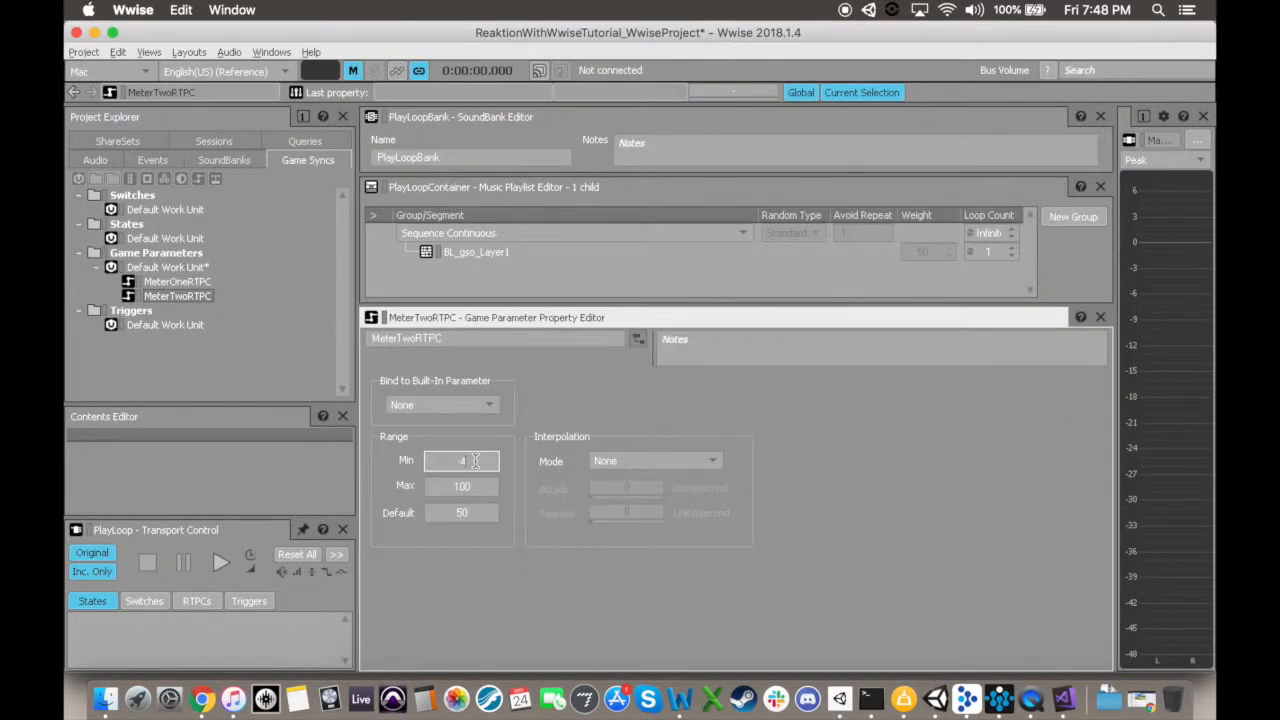
Set MeterTwoRTPC's range to a minimum of -48, a maximum of 0 and a default of -48.
key(Return)
click(541, 404)
double_click(473, 489)
text(00)
key(Return)
click(545, 402)
double_click(472, 512)
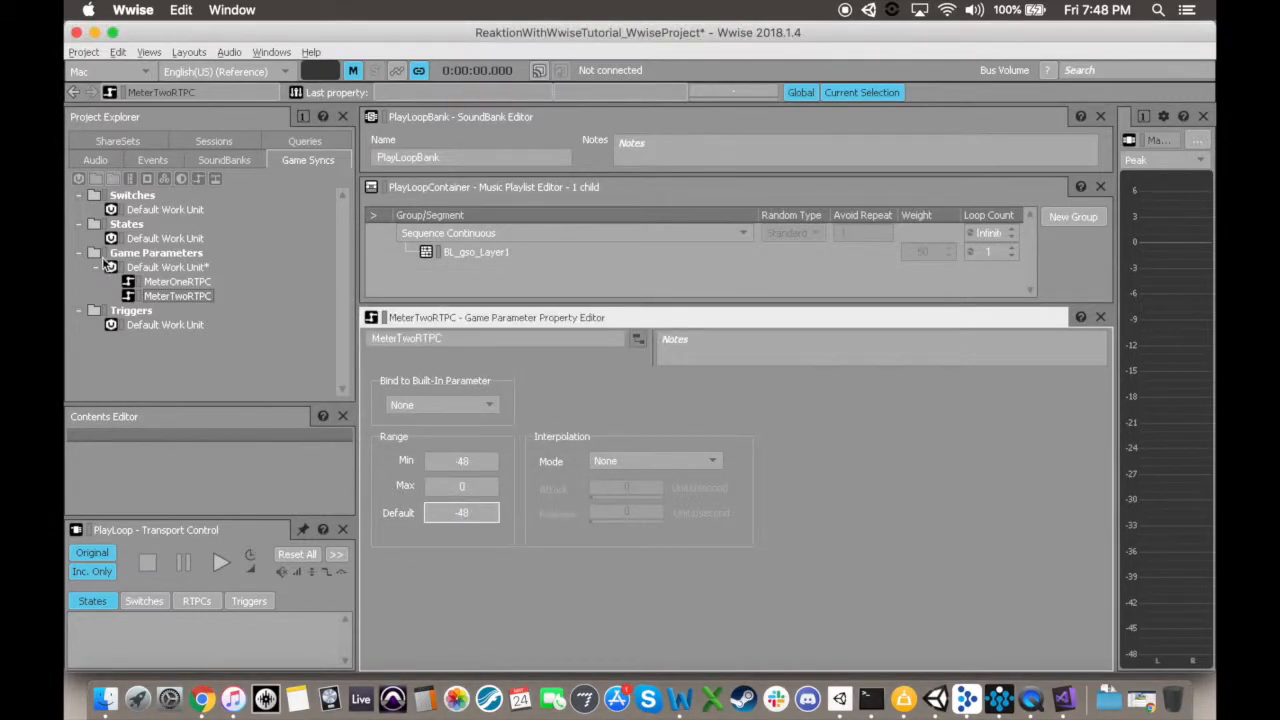
Assign MeterTwoBus as PlayLoopContainer's user-defined auxiliary send 1 and save the project.
click(95, 160)
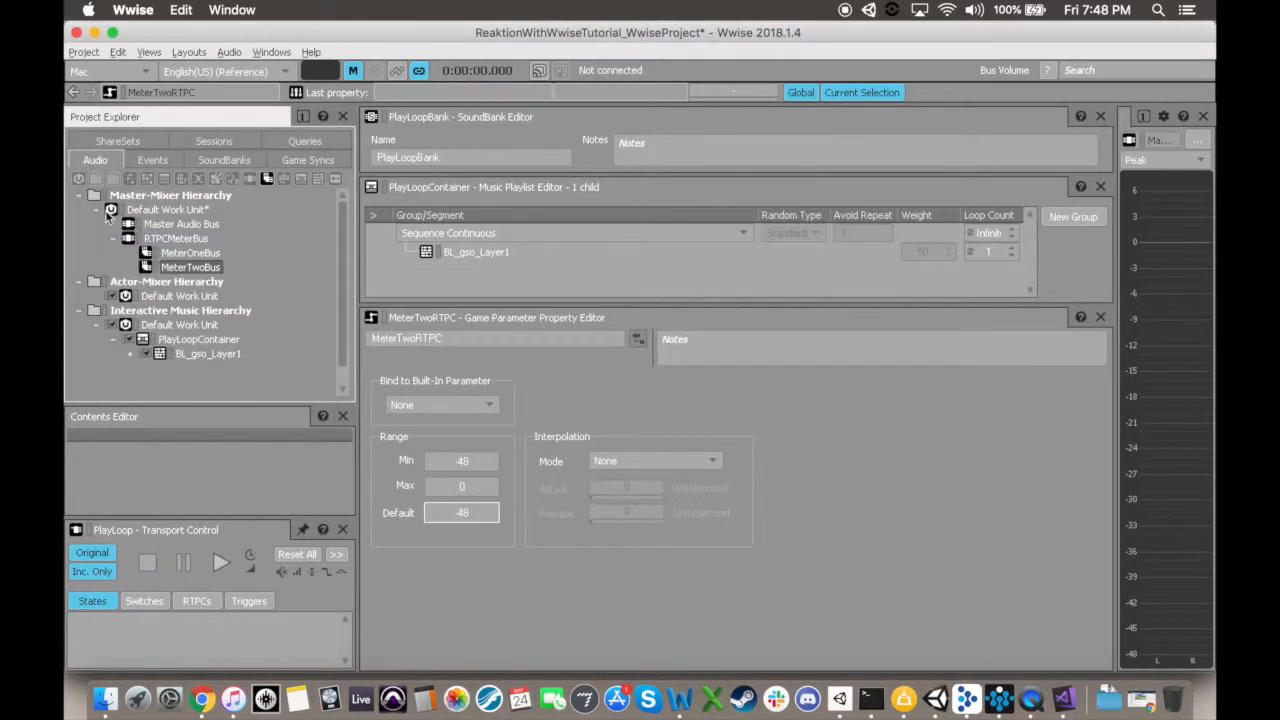
click(201, 340)
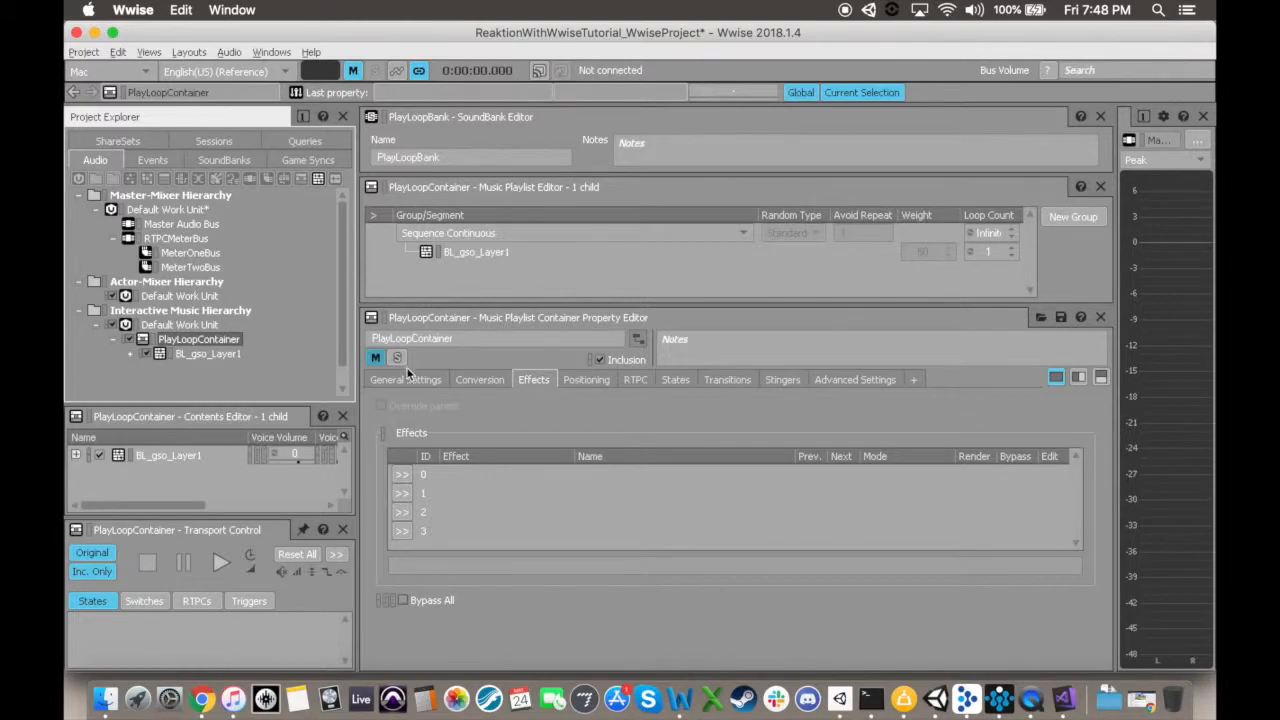
click(405, 377)
drag(405, 306, 405, 224)
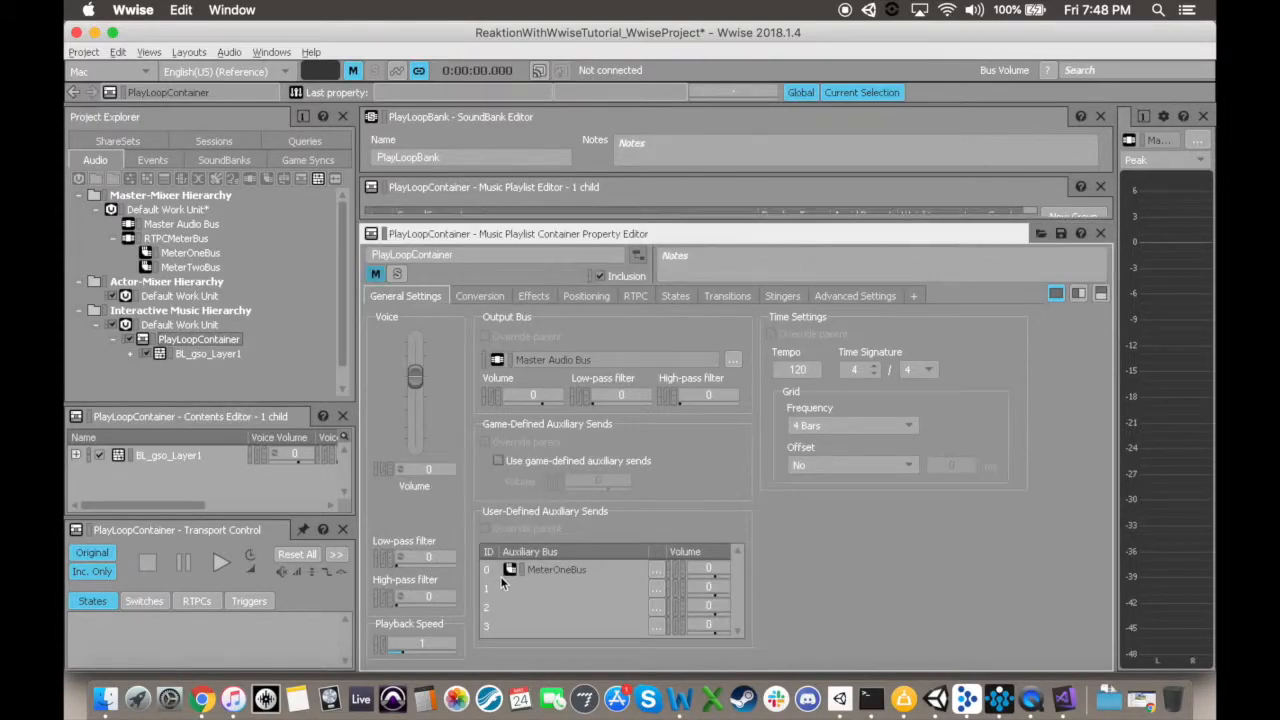
click(655, 588)
click(562, 280)
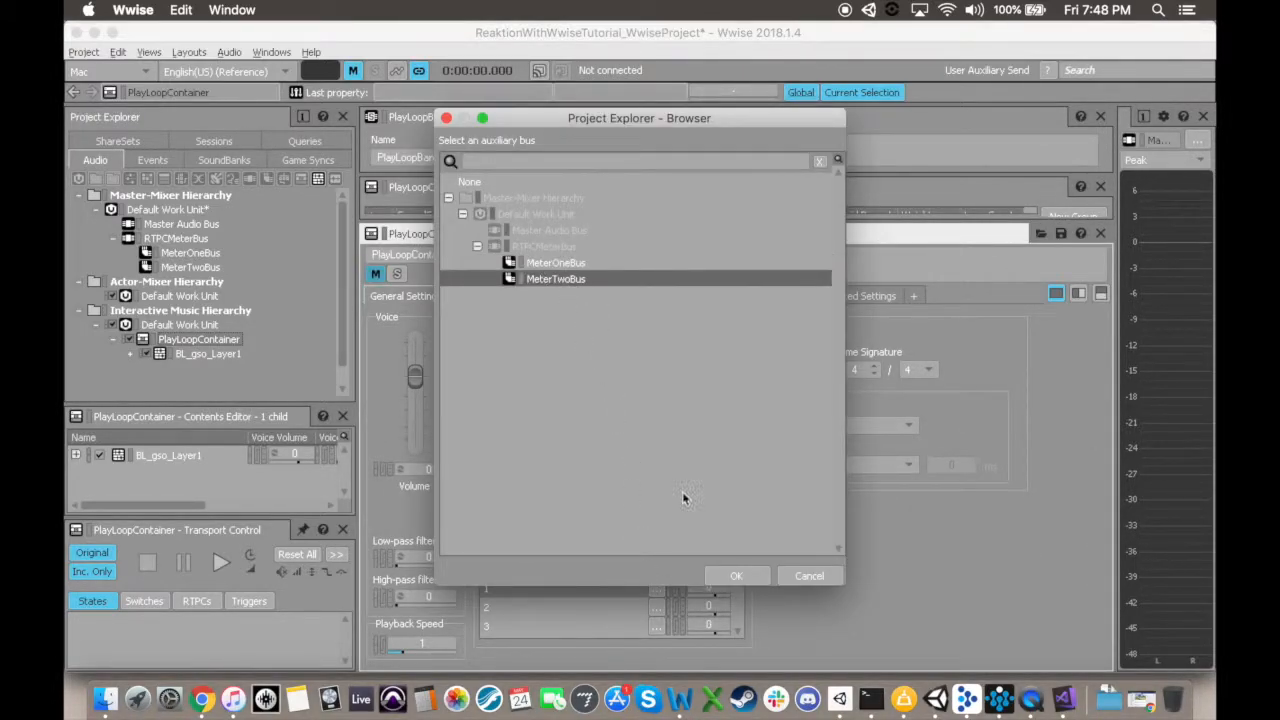
click(735, 575)
key(super+s)
Add a new Wwise Parametric EQ effect named LowEndFilter to effect slot 0 of MeterOneBus.
click(190, 253)
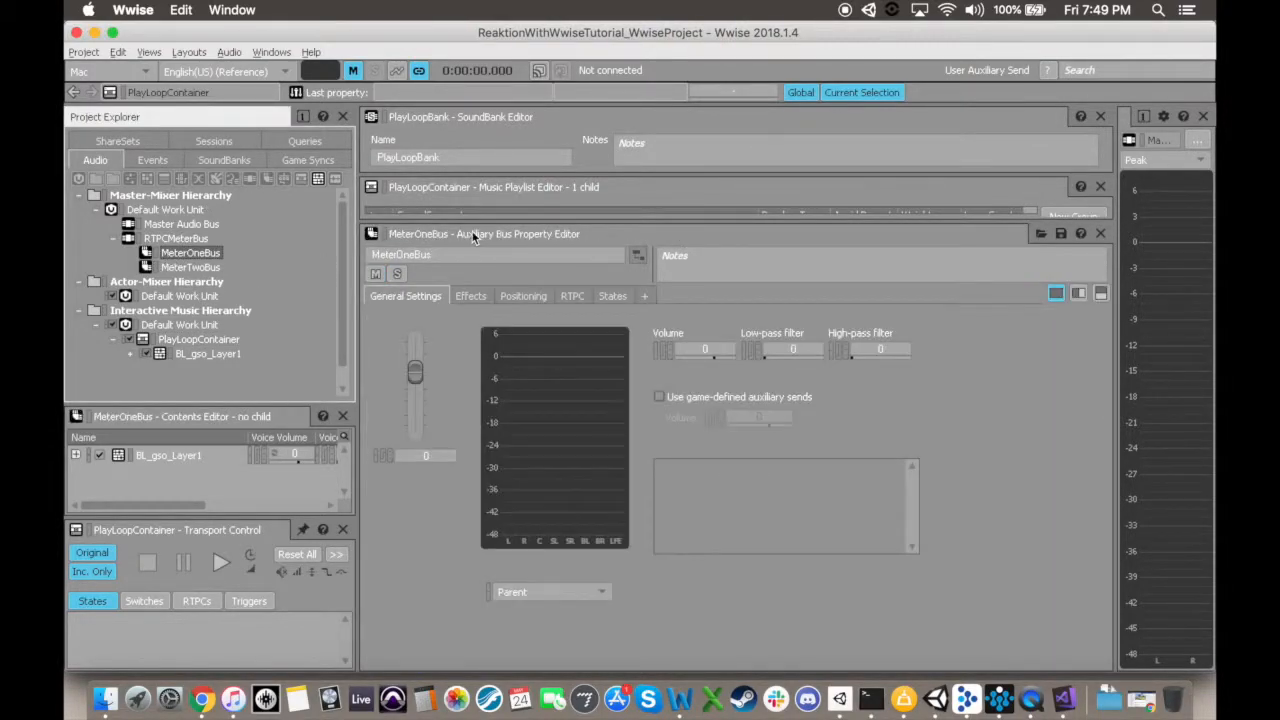
click(478, 300)
click(401, 390)
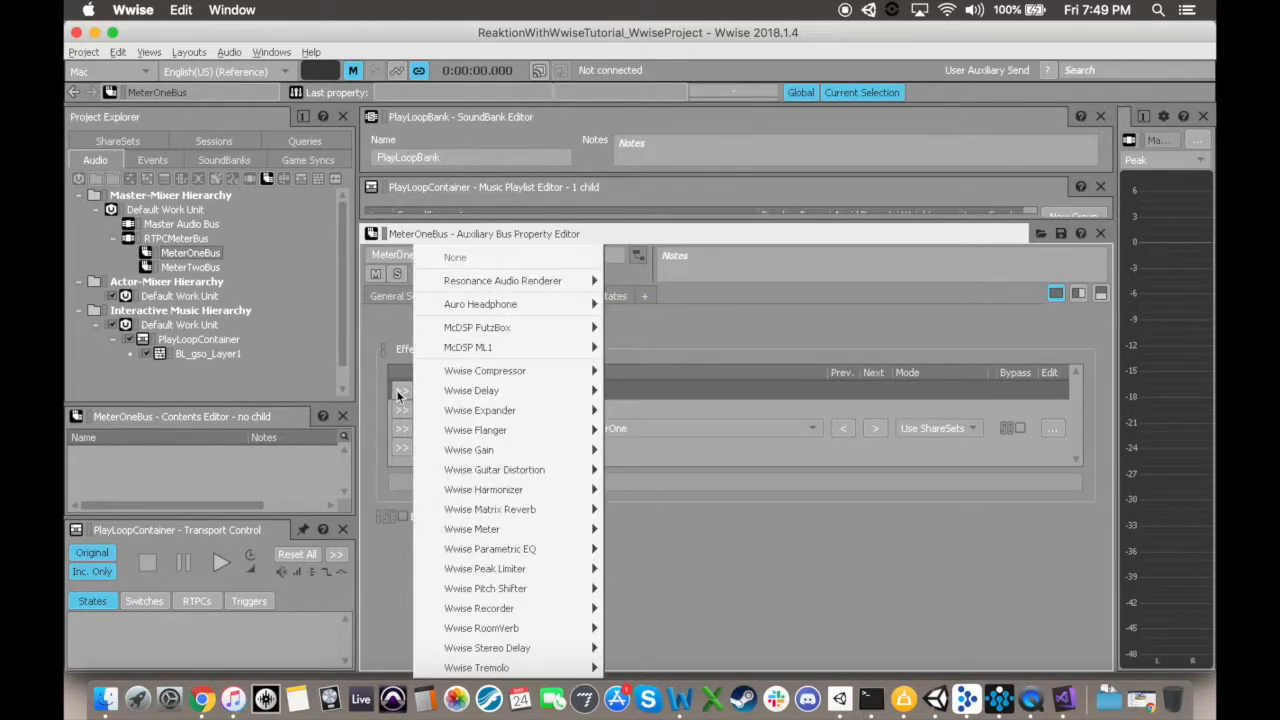
mouse_move(520, 549)
click(680, 434)
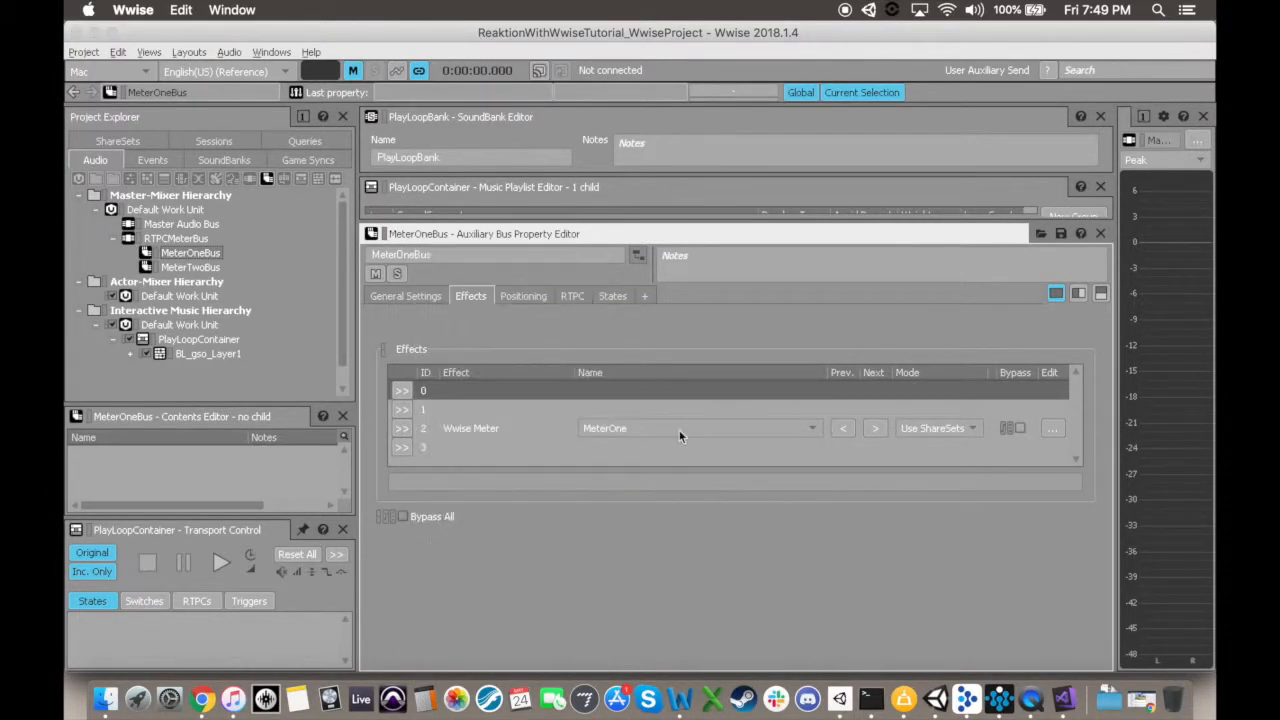
text(LowEnd)
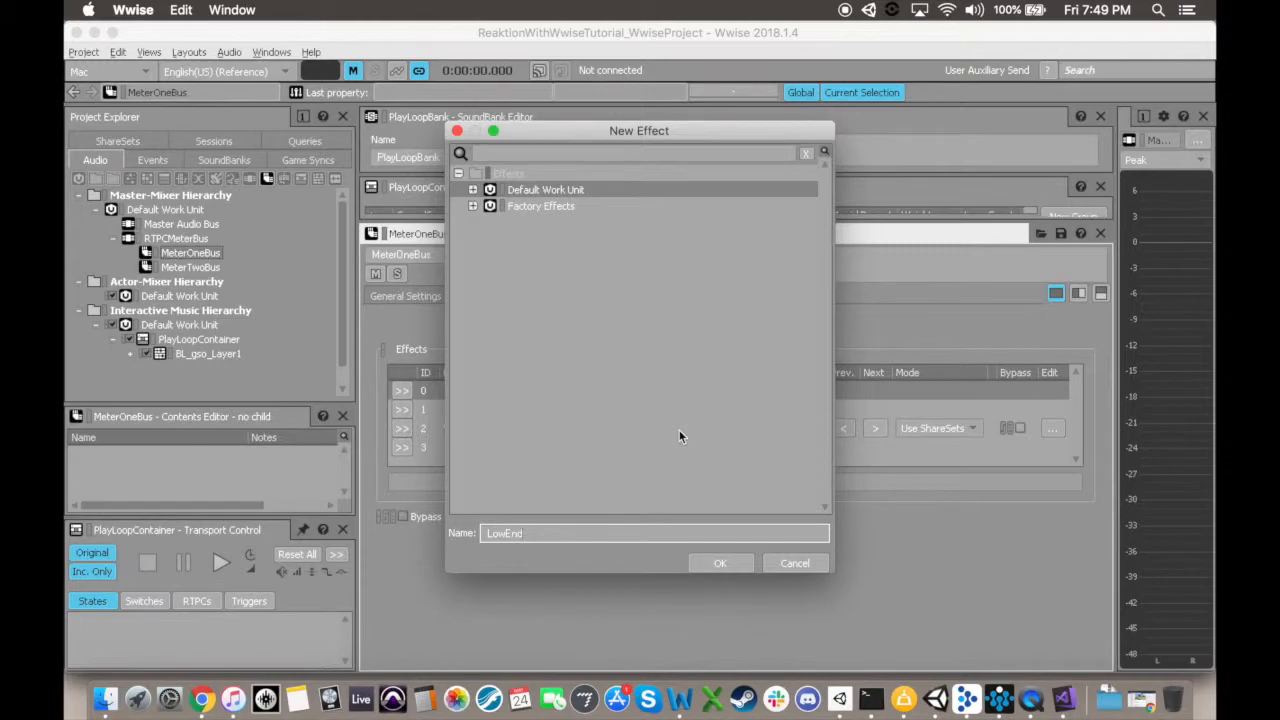
text(Filter)
key(Return)
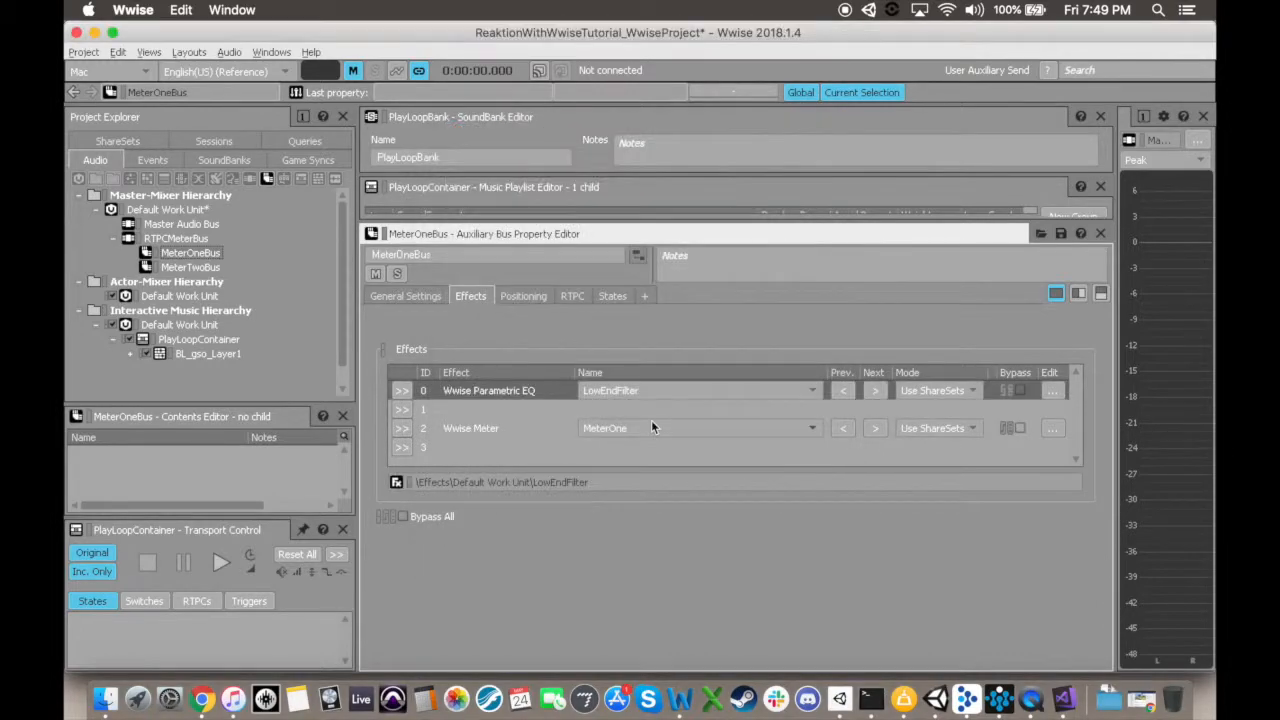
Disable bands 2 and 3 of LowEndFilter and set band 1 to a Low Pass curve at frequency 347.
double_click(514, 390)
click(525, 221)
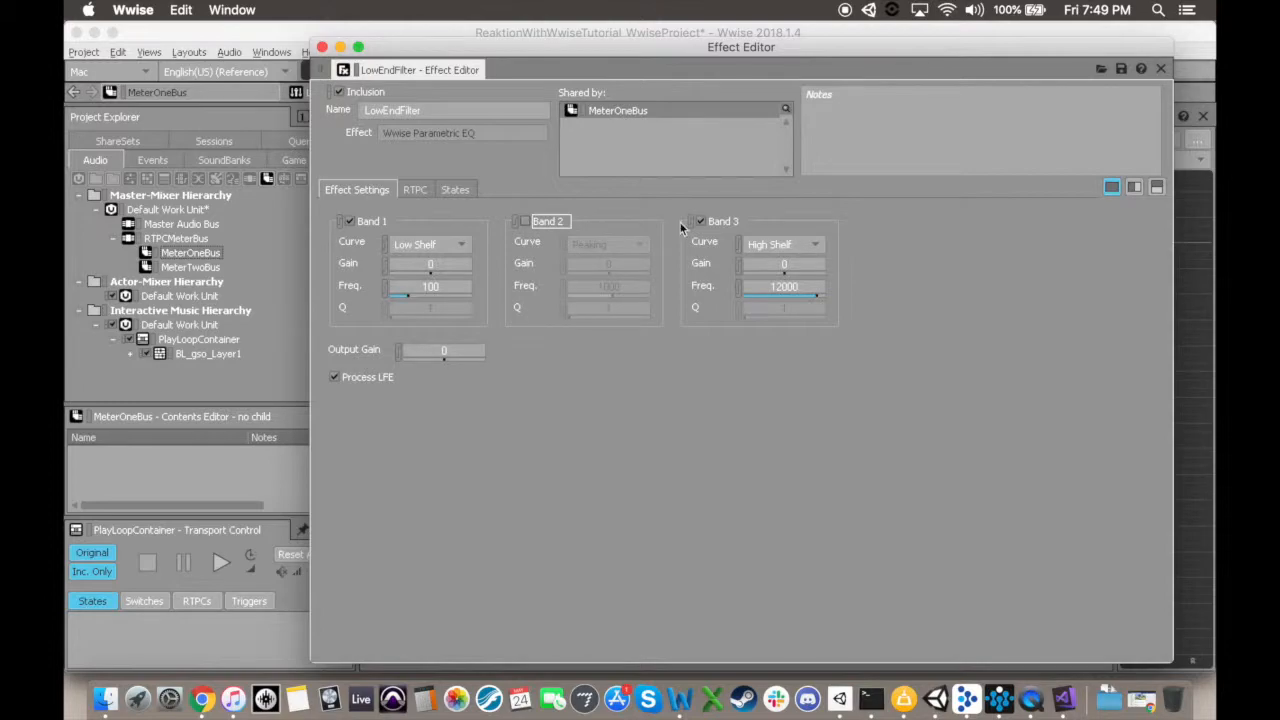
click(700, 221)
click(430, 244)
click(423, 264)
click(437, 288)
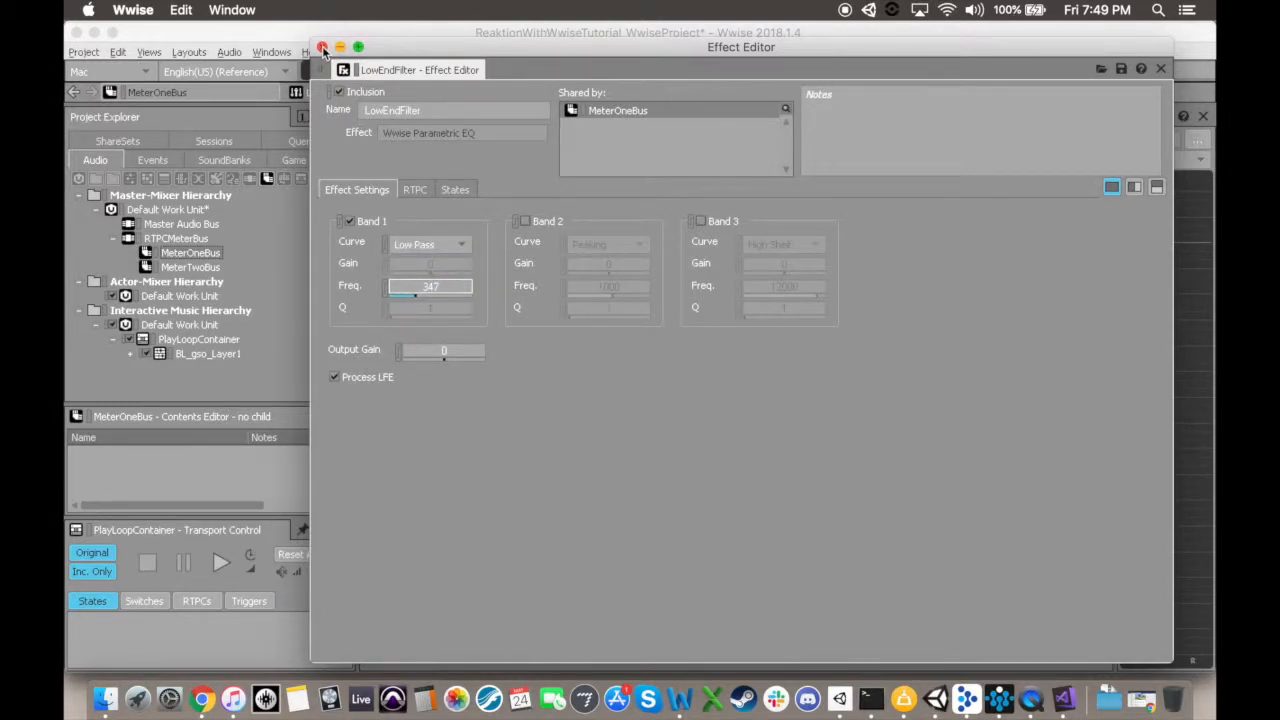
click(322, 48)
Add a new Wwise Parametric EQ effect named HighEndFilter to effect slot 0 of MeterTwoBus.
click(190, 267)
click(401, 390)
mouse_move(595, 548)
click(646, 408)
text(HighEndFilter)
key(Return)
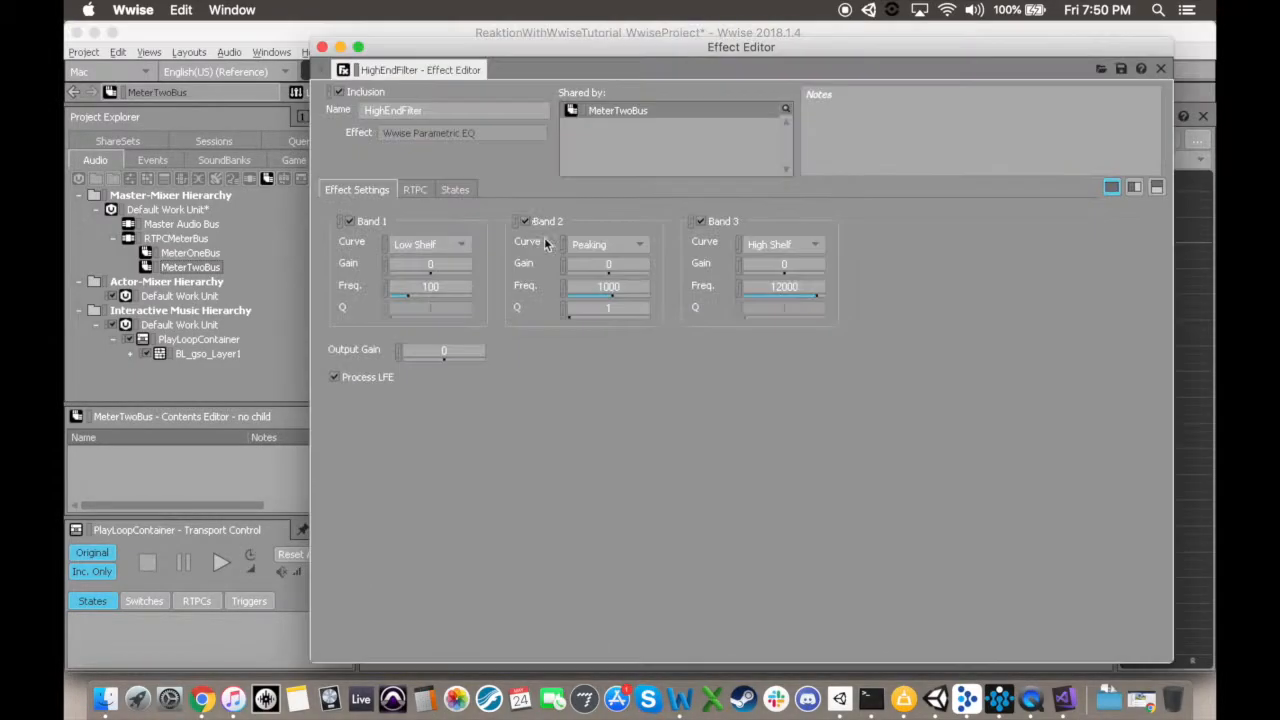
Disable bands 2 and 3 of HighEndFilter, and set band 1 to a High Pass curve with a new cutoff frequency.
click(527, 221)
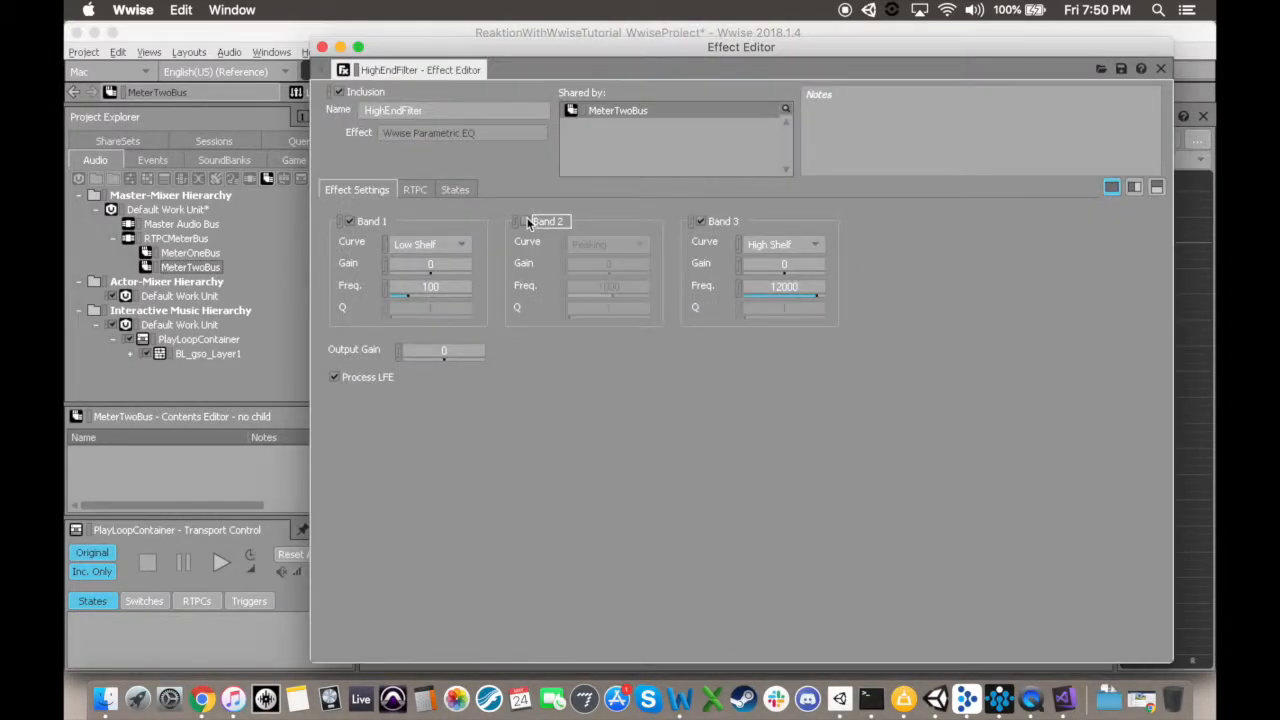
click(700, 221)
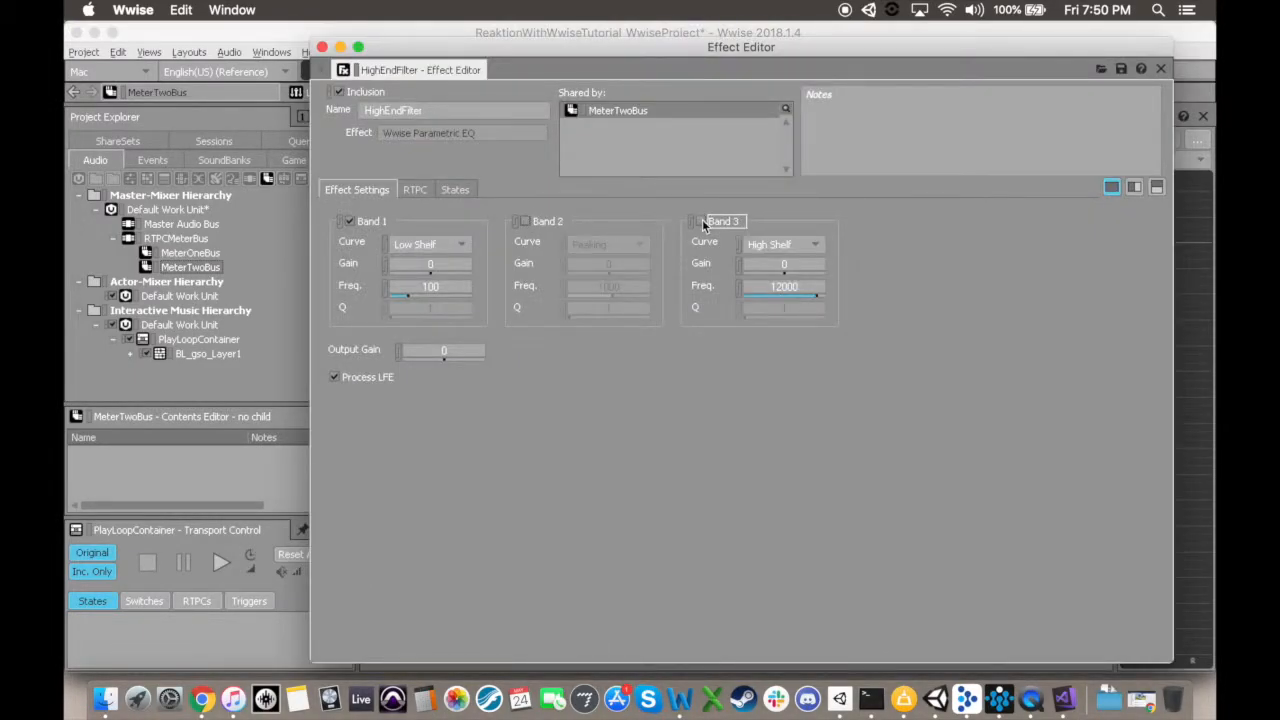
click(422, 252)
click(412, 268)
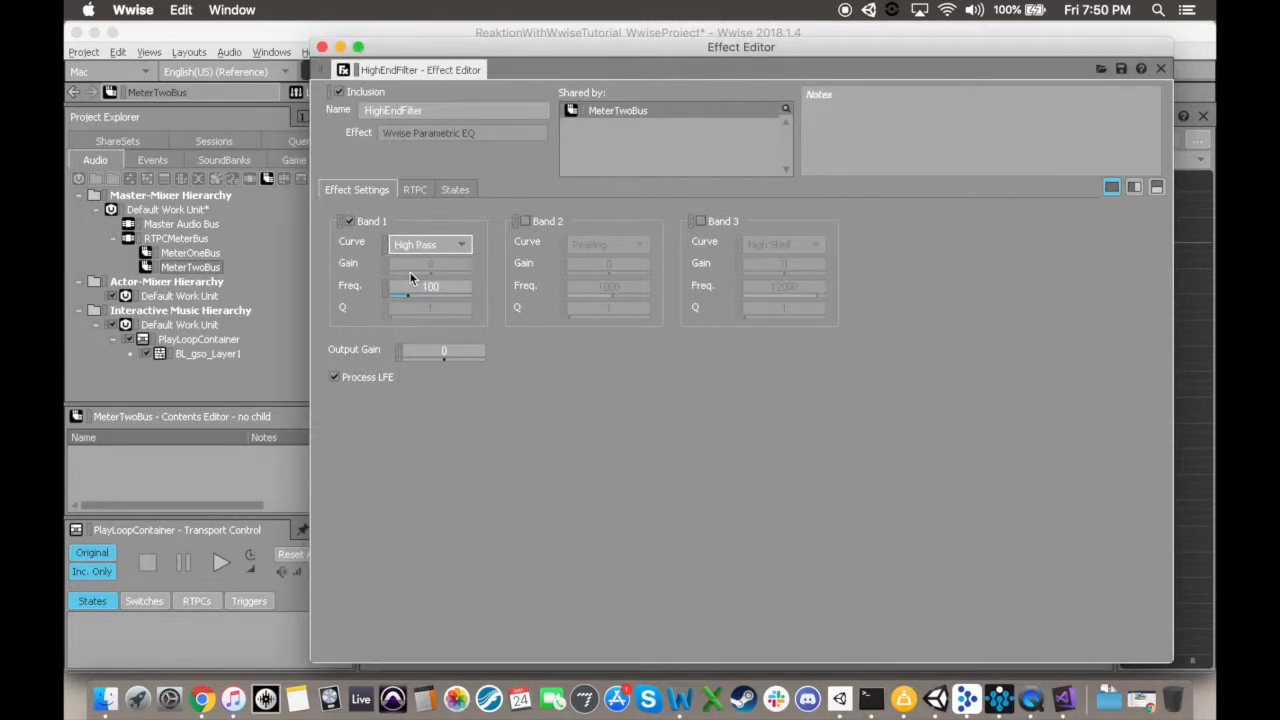
click(445, 287)
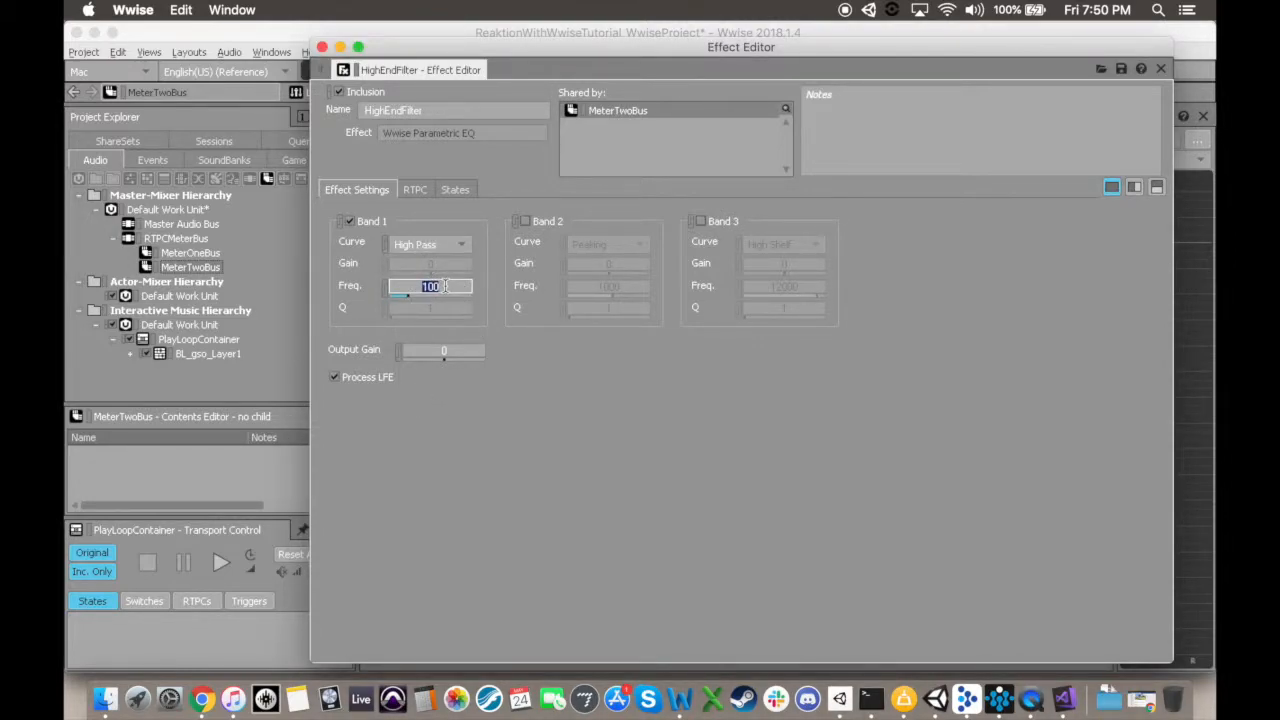
click(324, 48)
Add a new Wwise Gain effect named TurnOffThisBus to effect slot 0 of RTPCMeterBus.
click(176, 239)
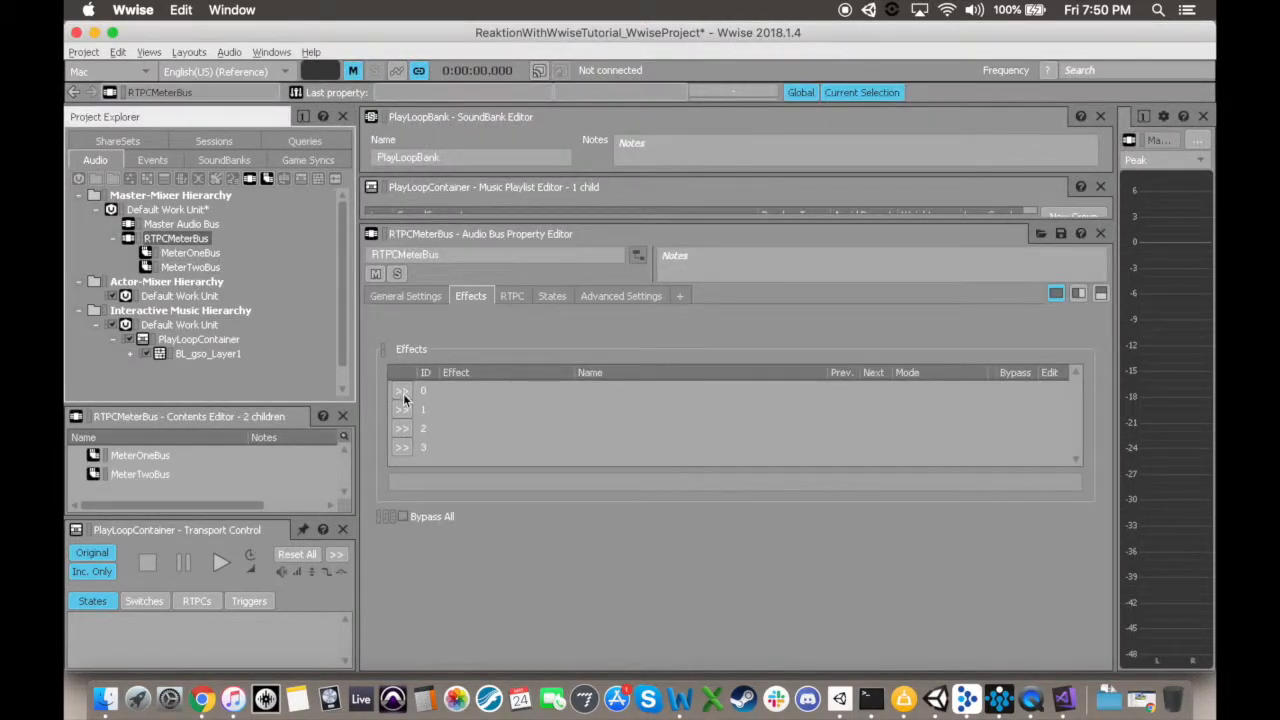
click(401, 391)
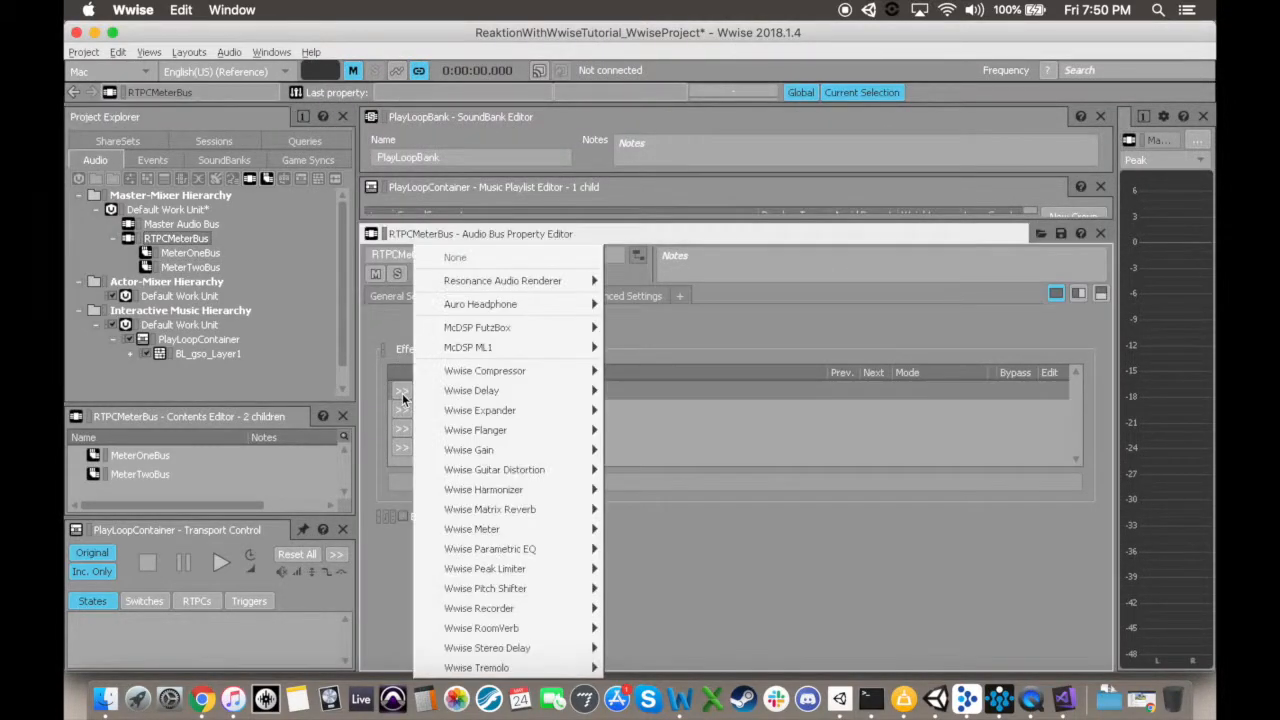
mouse_move(466, 455)
click(646, 450)
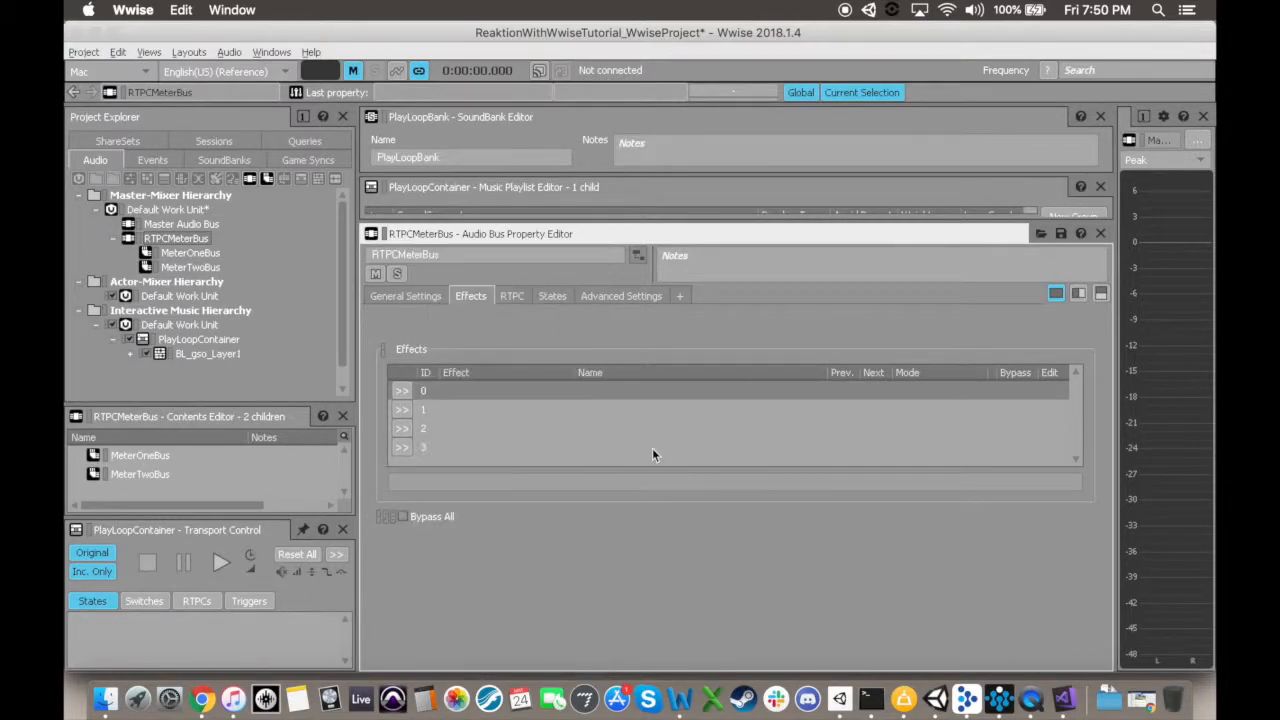
key(Return)
Lower the Full-Band Channels and LFE gains of the TurnOffThisBus effect to silence the bus.
double_click(523, 383)
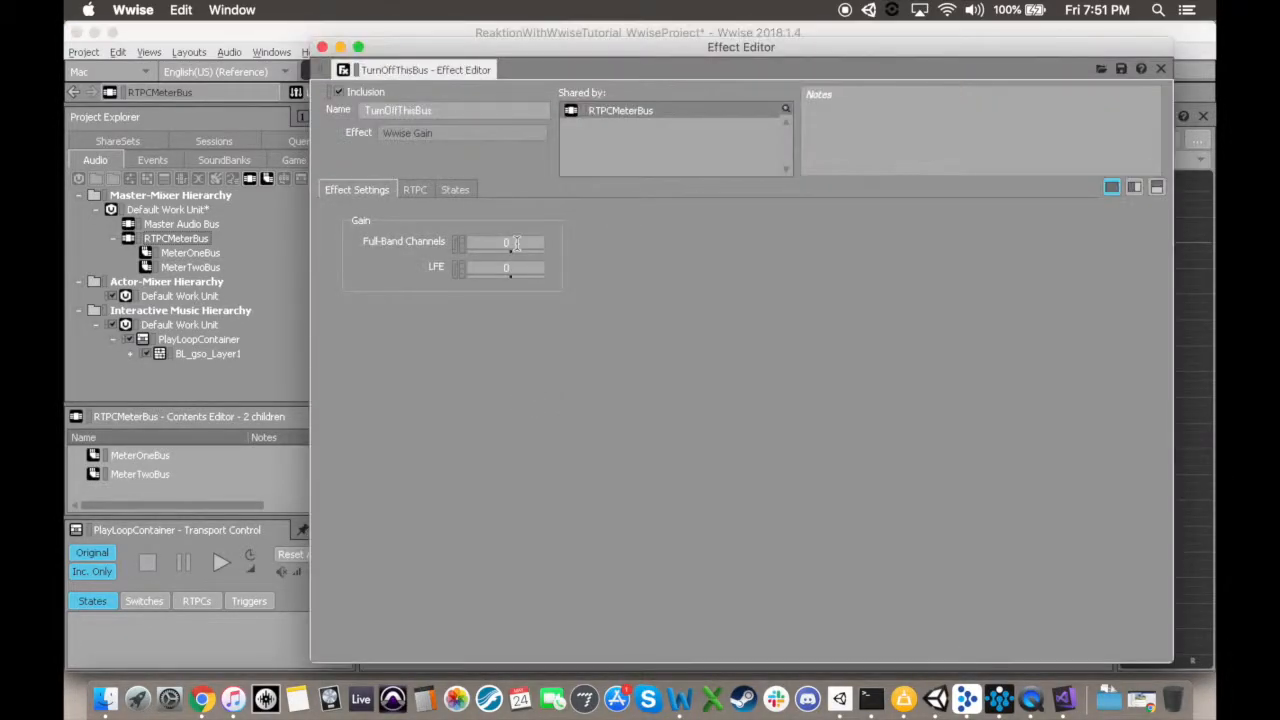
click(505, 242)
drag(505, 242, 414, 289)
click(322, 47)
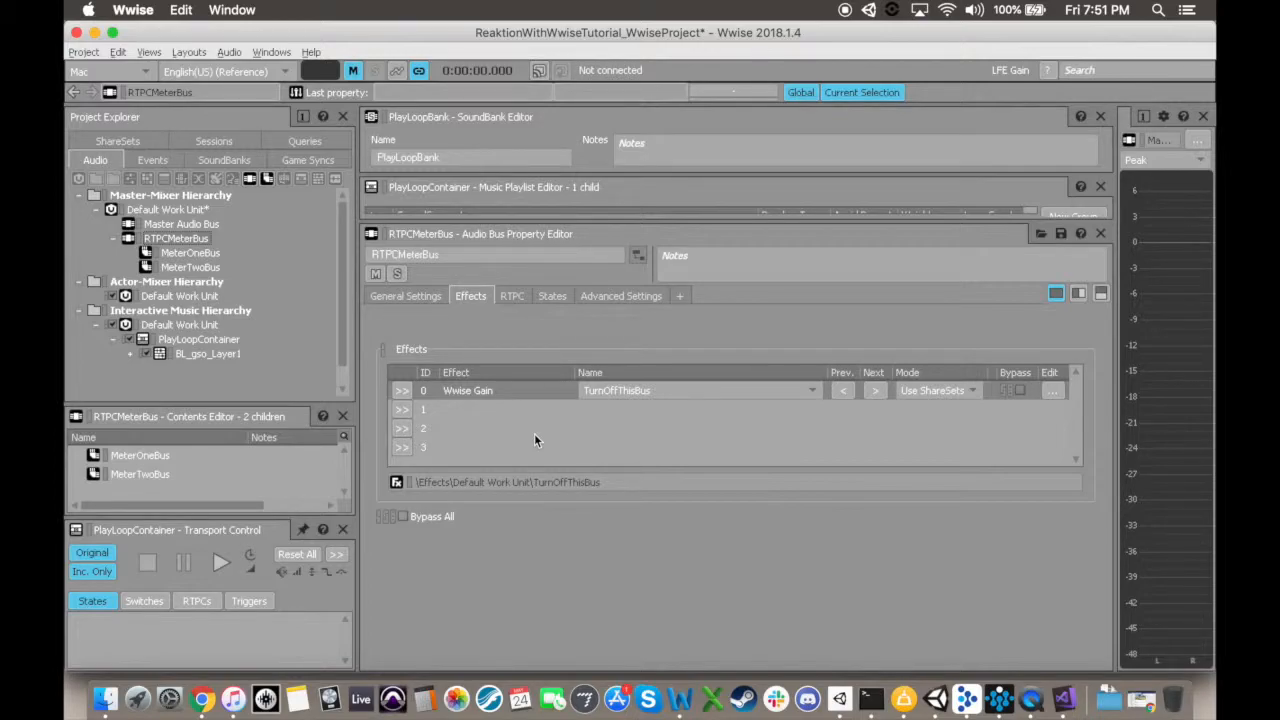
Switch to the SoundBank layout and generate all SoundBanks for Mac and Windows.
click(188, 53)
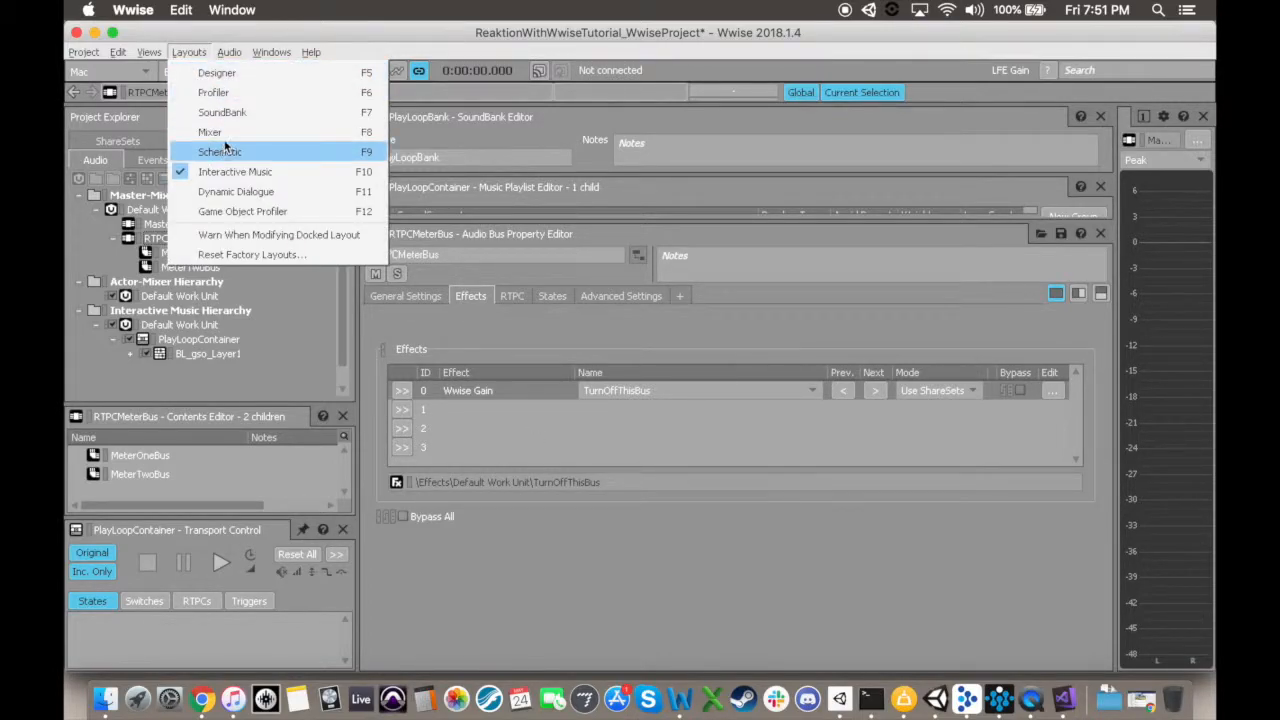
click(214, 113)
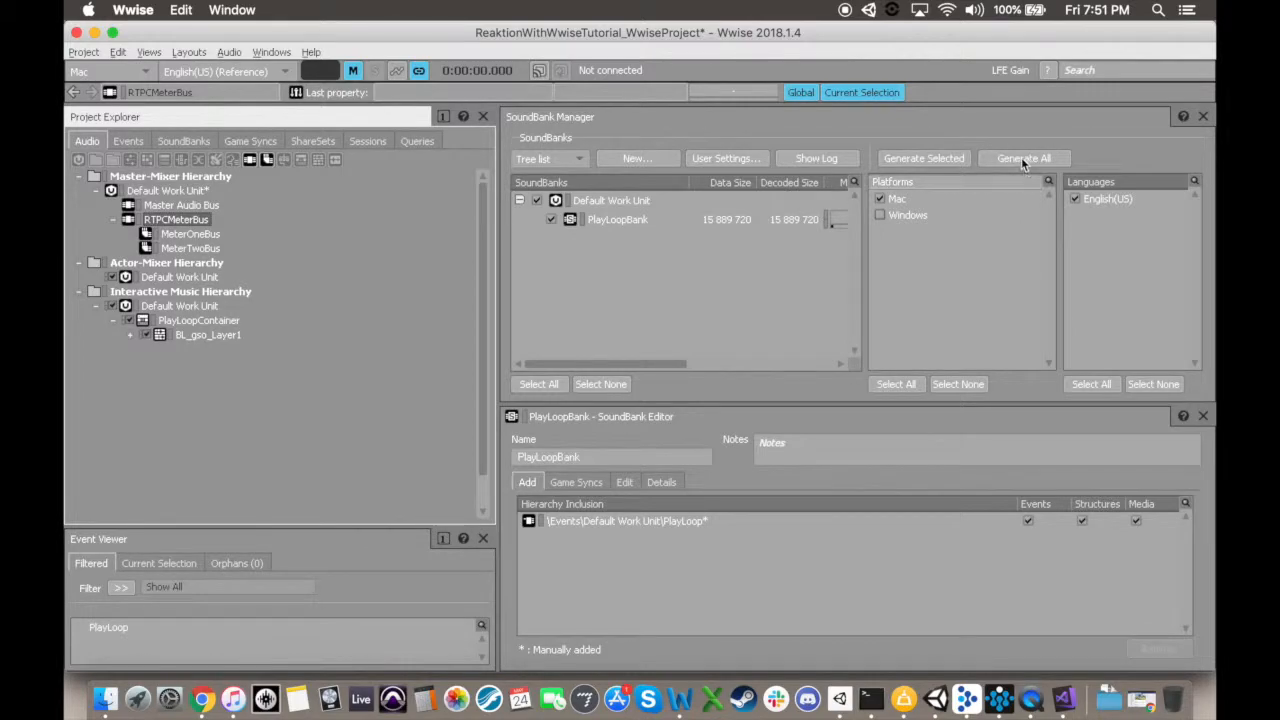
click(1017, 154)
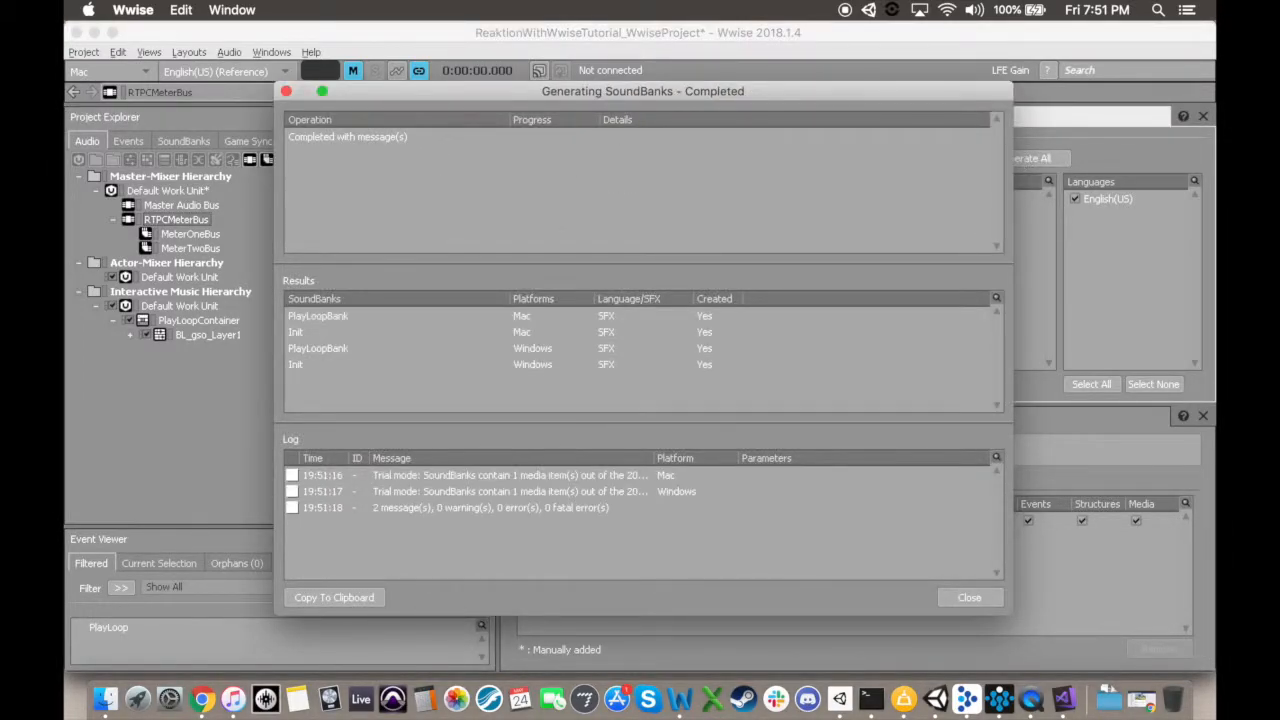
click(969, 597)
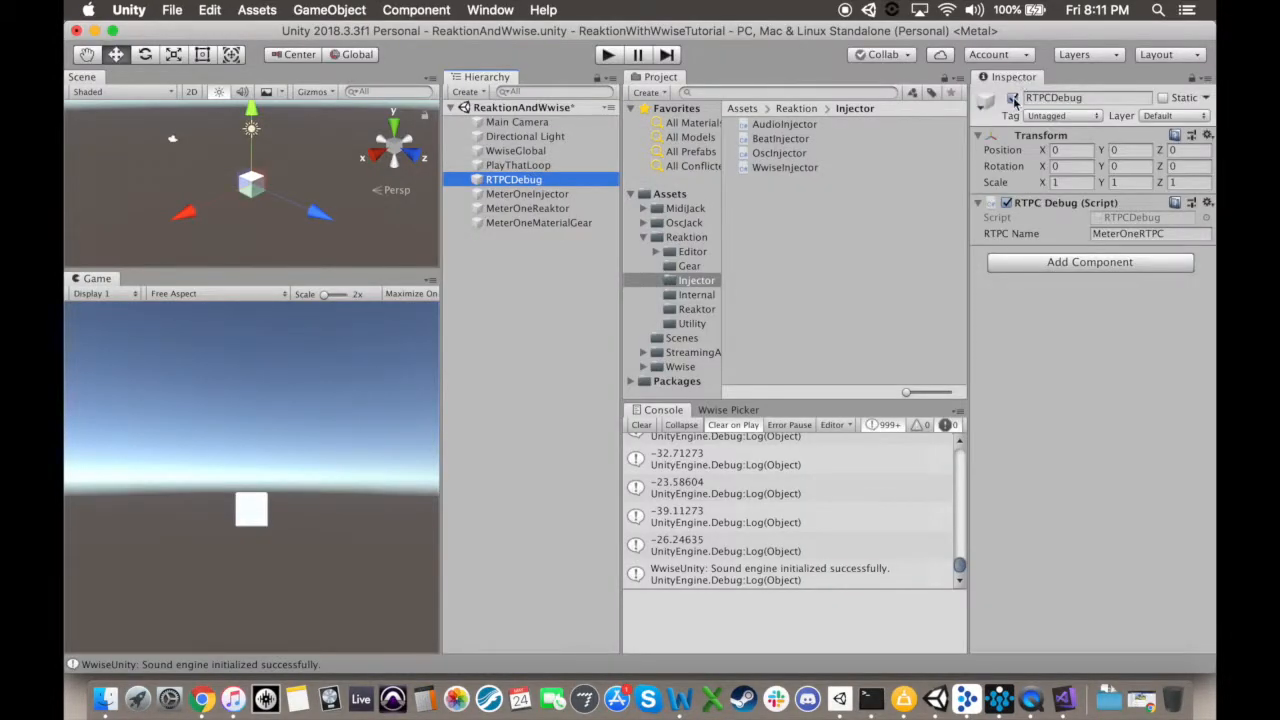
In Unity, duplicate the three MeterOne objects and rename the copies MeterTwoInjector, MeterTwoReaktor and MeterTwoMaterialGear.
click(527, 193)
shift+click(538, 222)
right_click(541, 220)
click(600, 292)
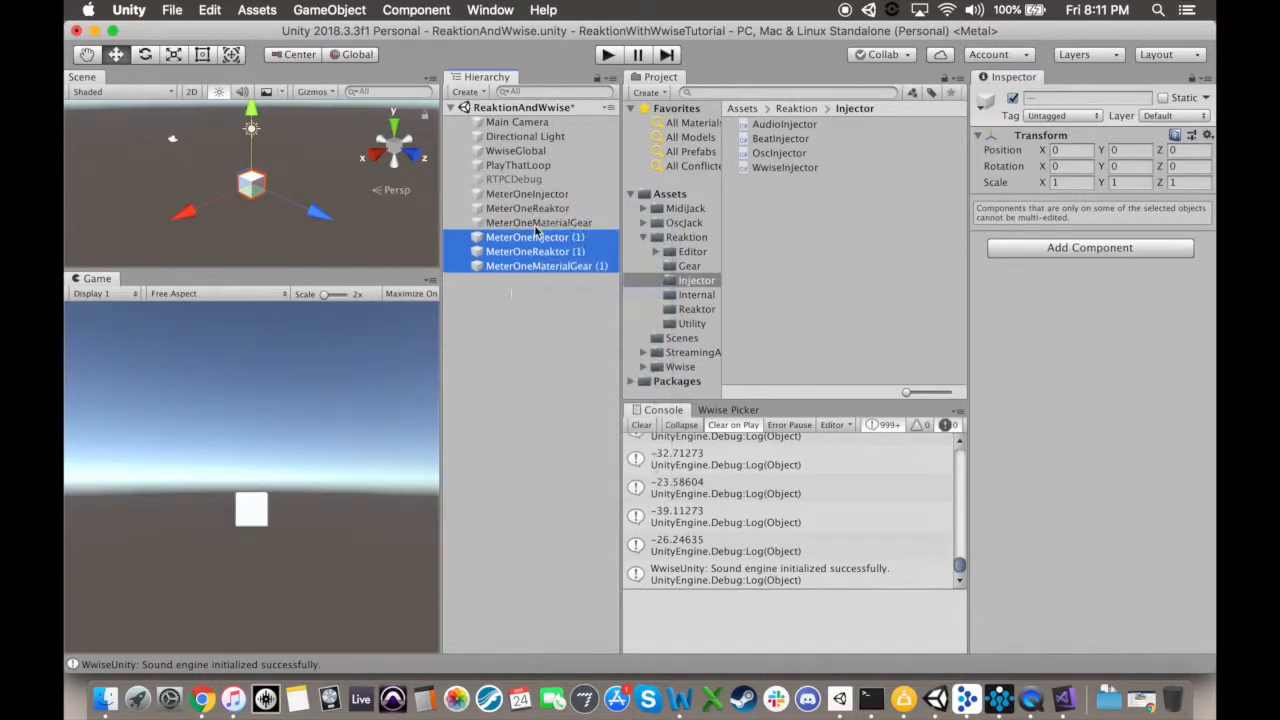
click(560, 238)
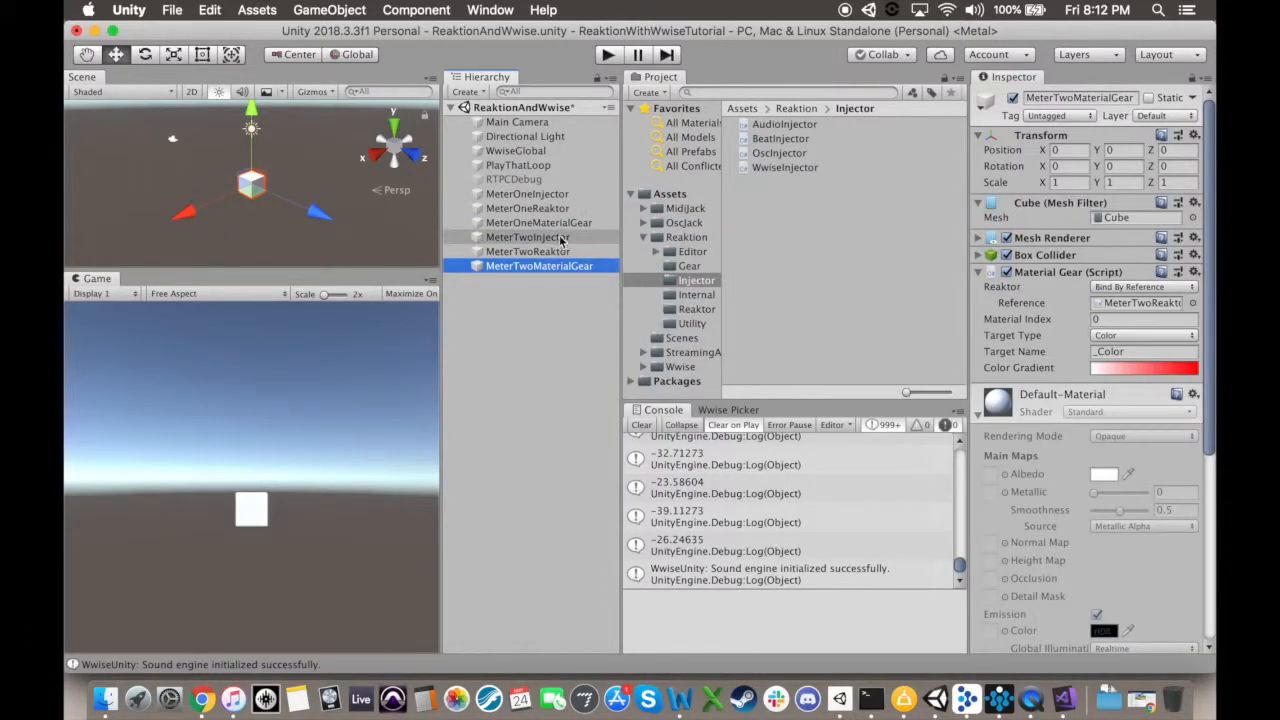
Set MeterTwoInjector's RTPC Name to MeterTwoRTPC and check which injector MeterTwoReaktor references.
click(560, 238)
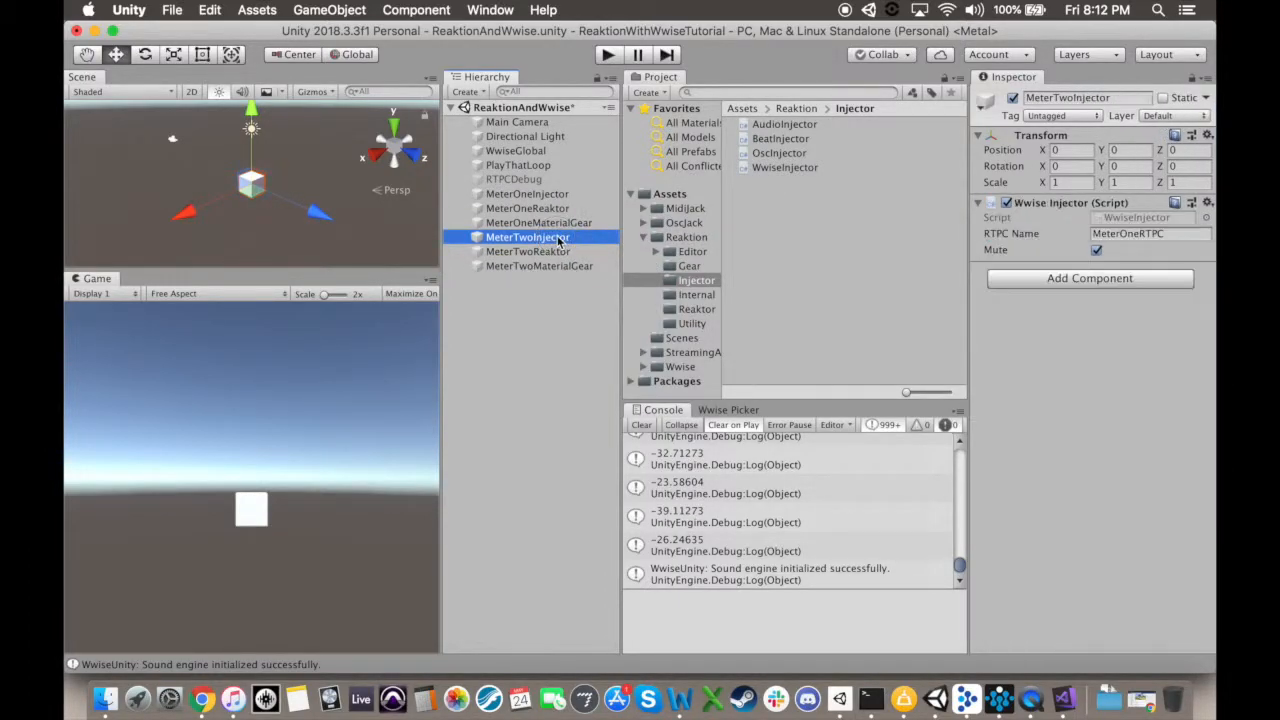
click(1136, 233)
click(1138, 233)
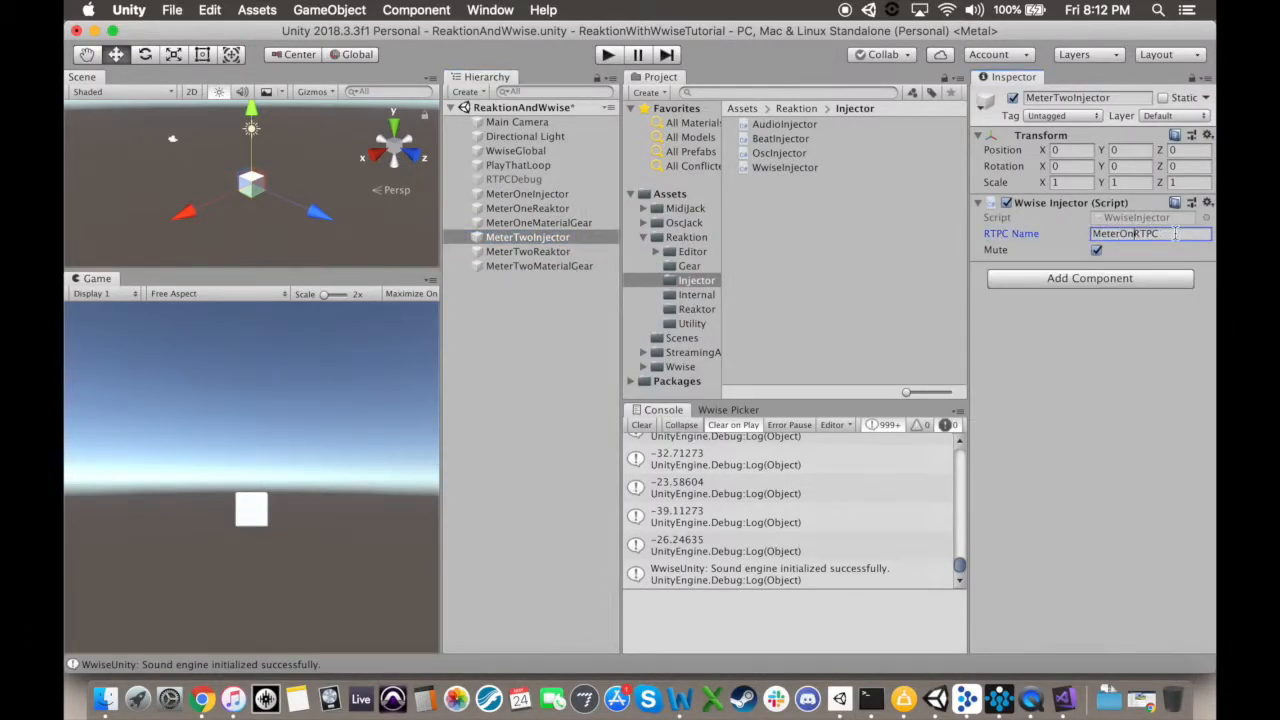
text(Two)
click(560, 251)
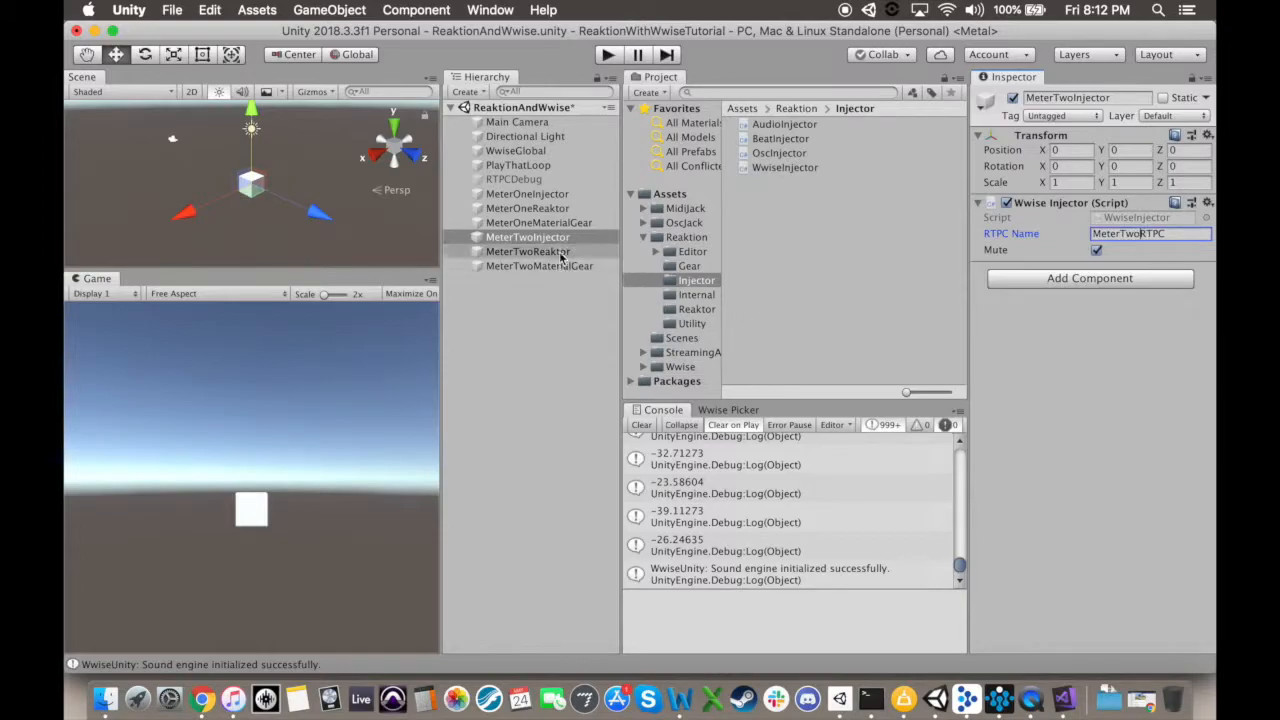
click(1175, 234)
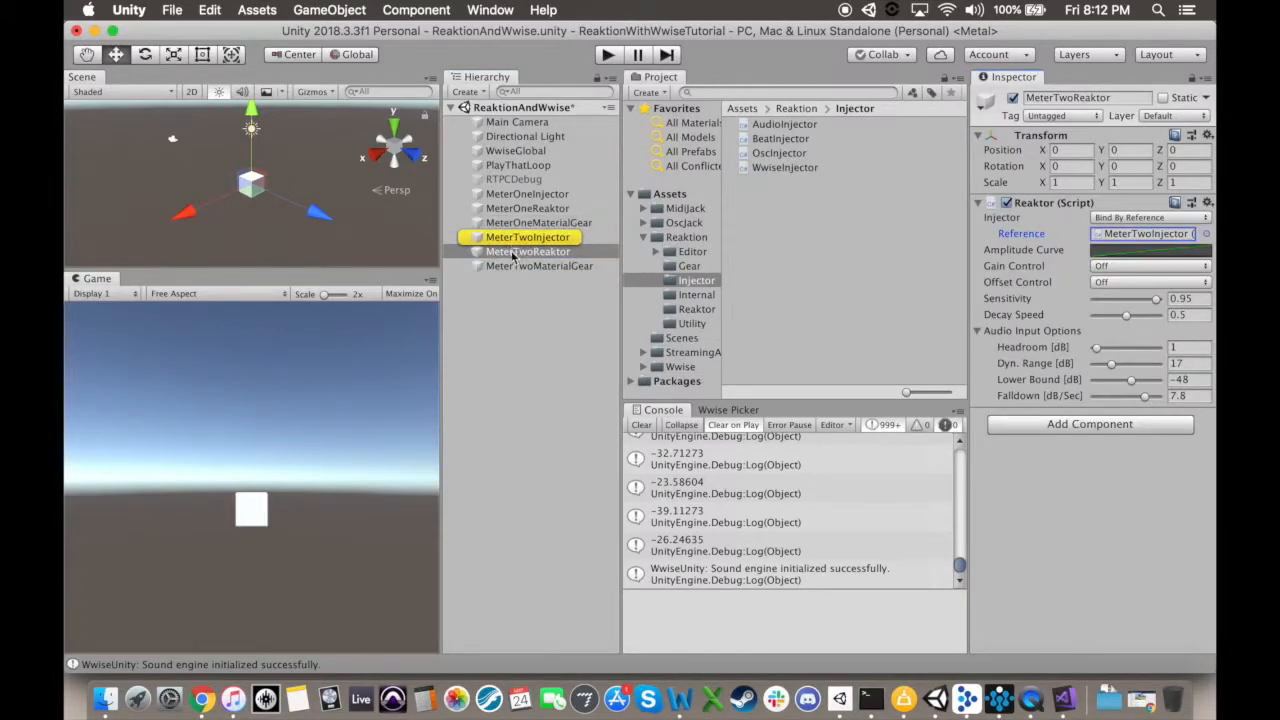
Set MeterTwoMaterialGear's Y position to 5 and its Color Gradient to the white-to-green preset.
click(545, 266)
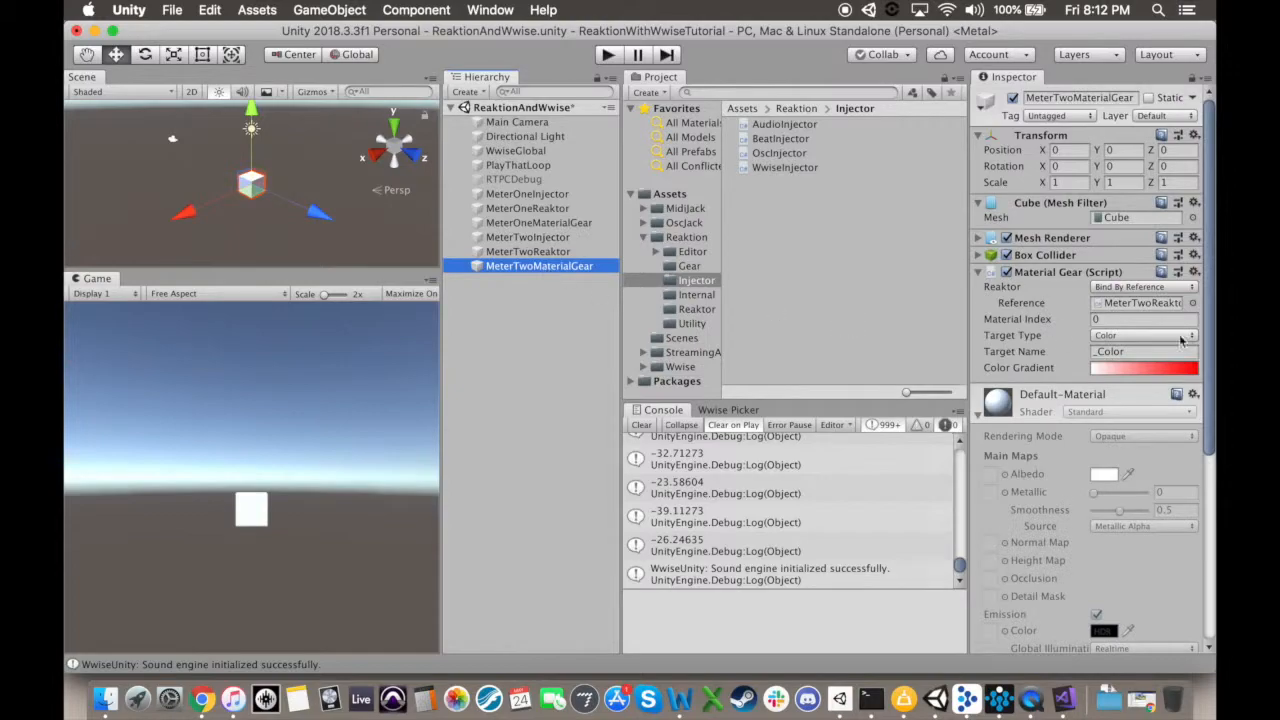
click(1121, 149)
text(5)
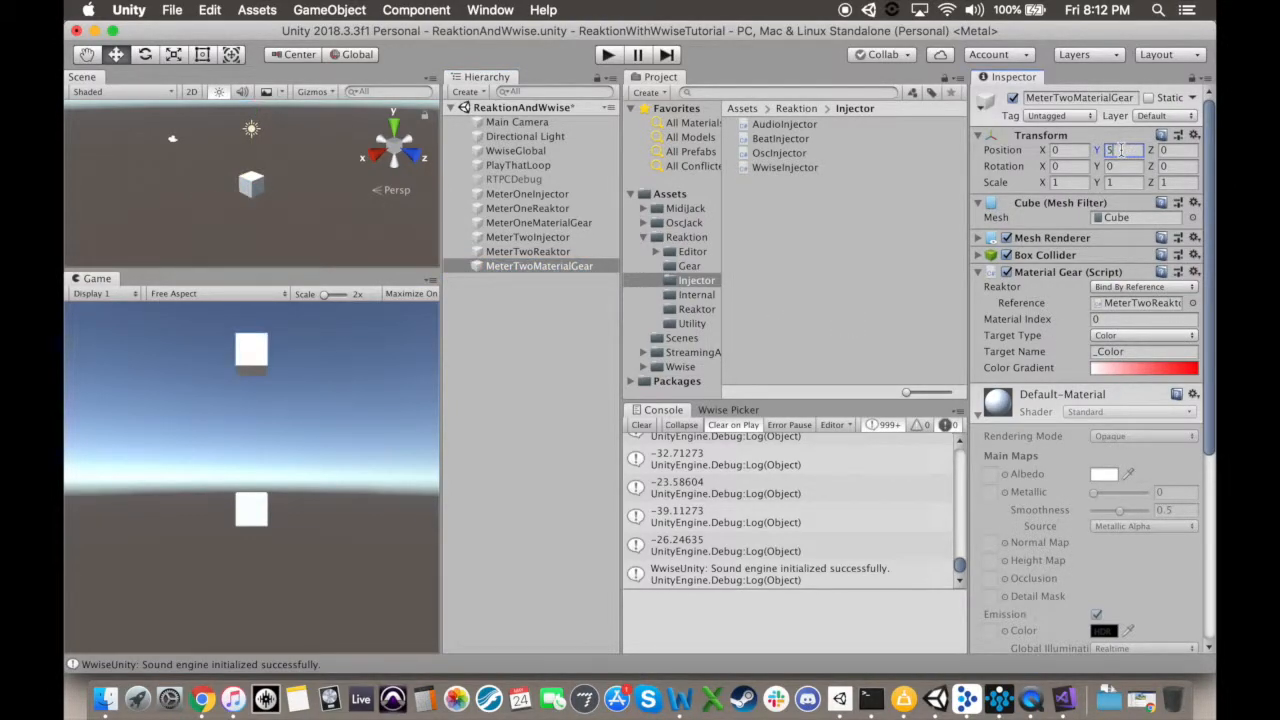
click(1130, 369)
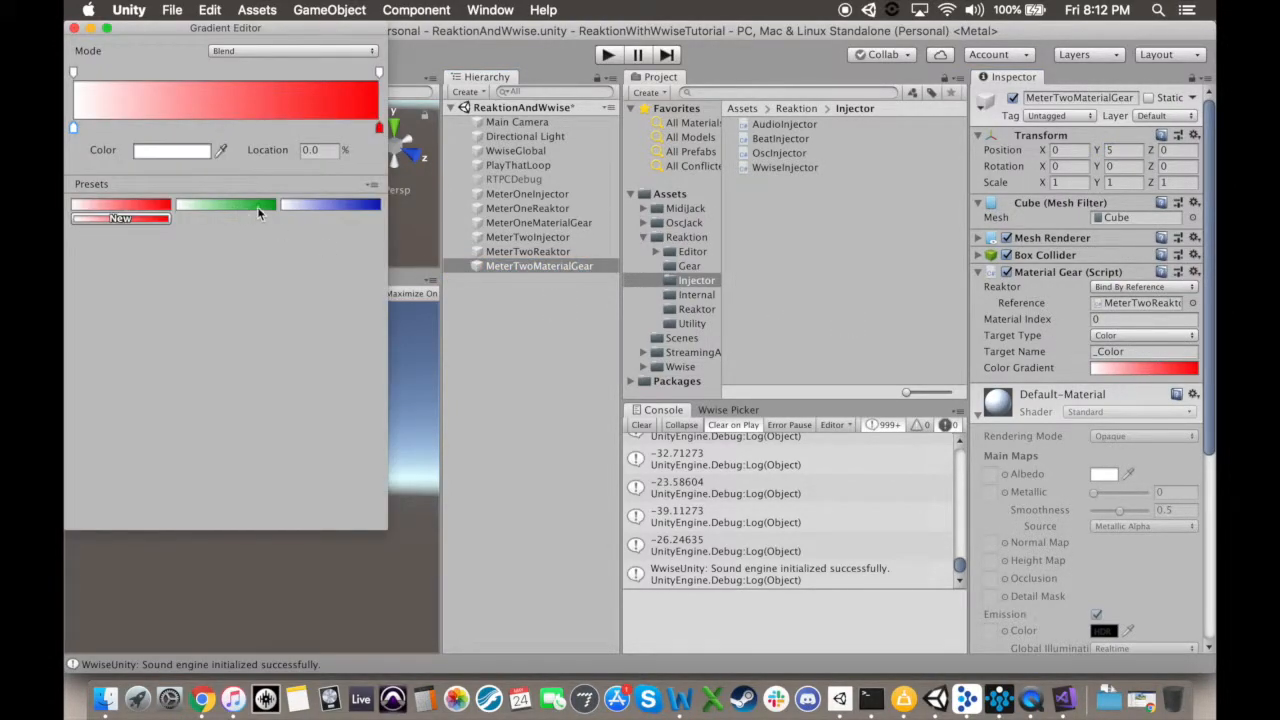
click(258, 208)
click(75, 28)
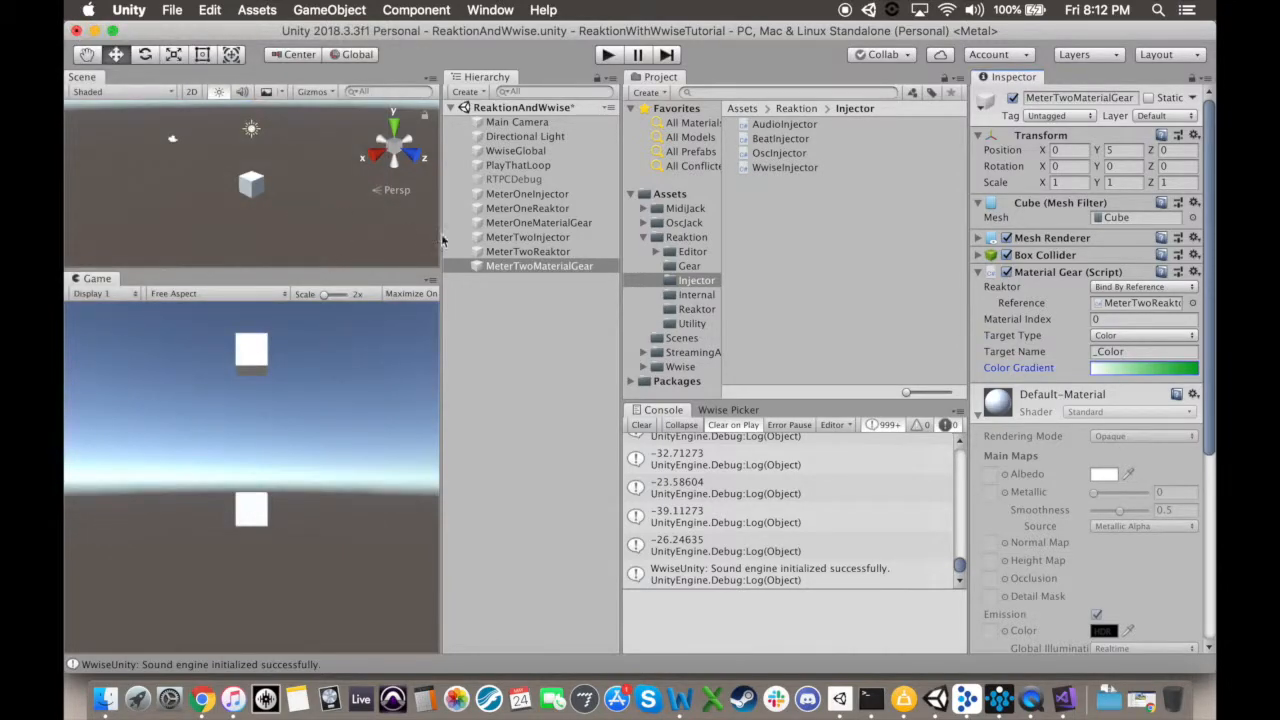
Set Falldown to 0 on both MeterTwoReaktor and MeterOneReaktor.
click(527, 251)
drag(1147, 402, 1022, 403)
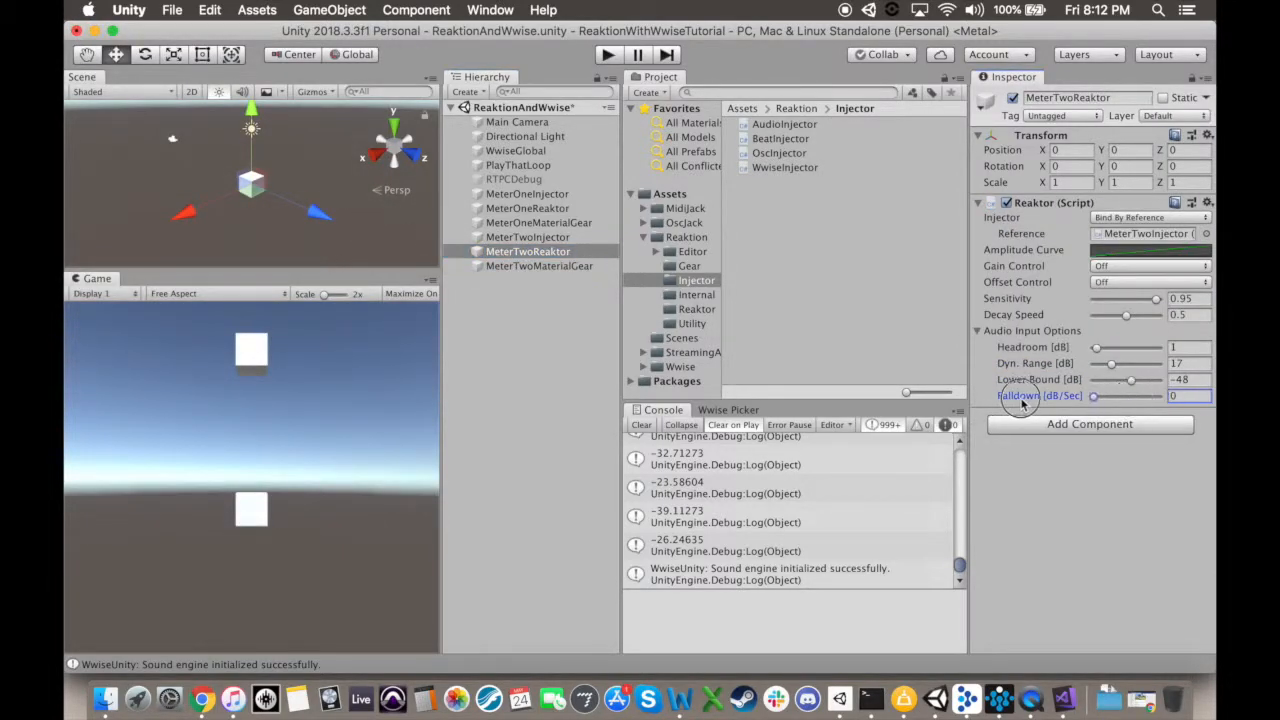
click(560, 208)
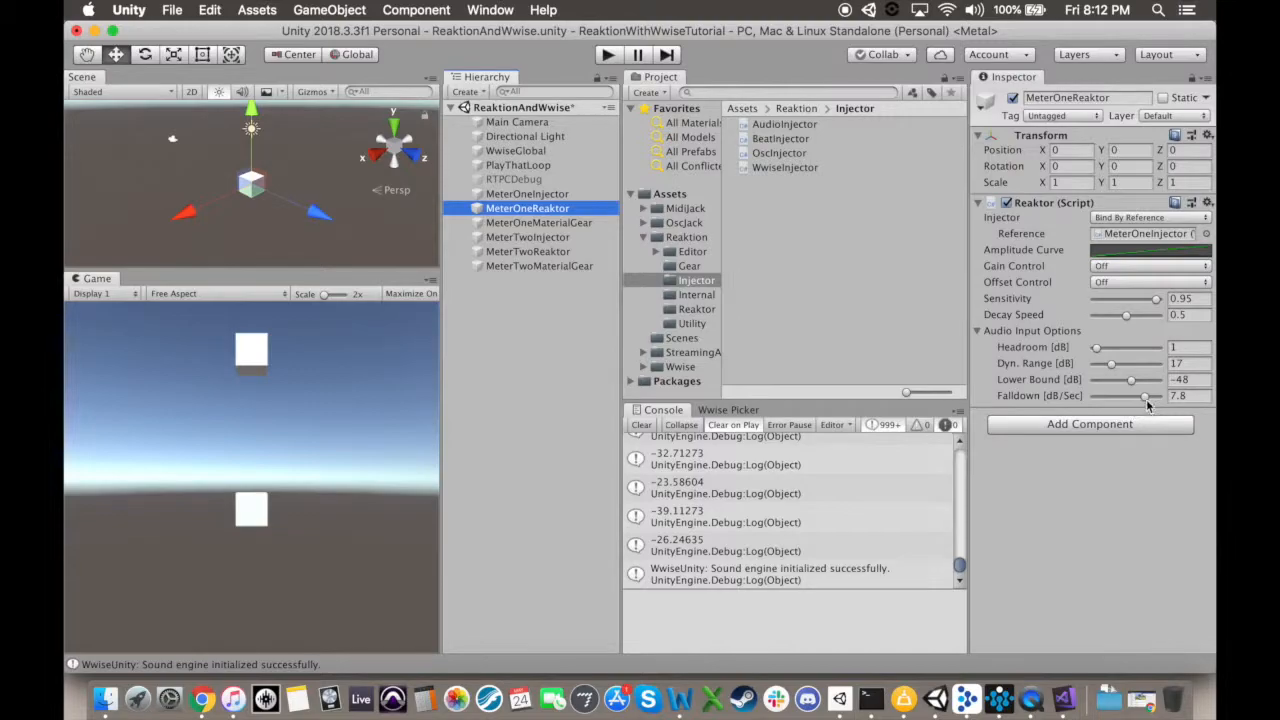
drag(1147, 402, 935, 403)
Play the scene and inspect how MeterTwoReaktor responds to the audio.
click(607, 55)
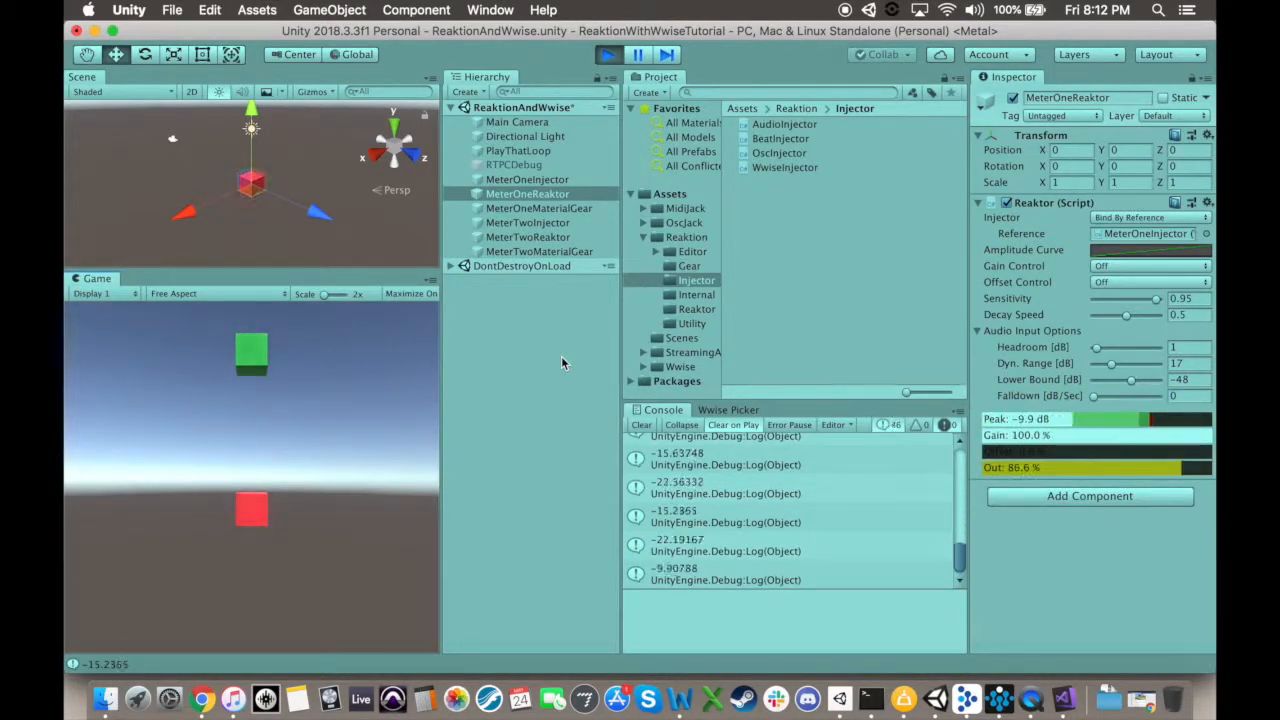
click(516, 239)
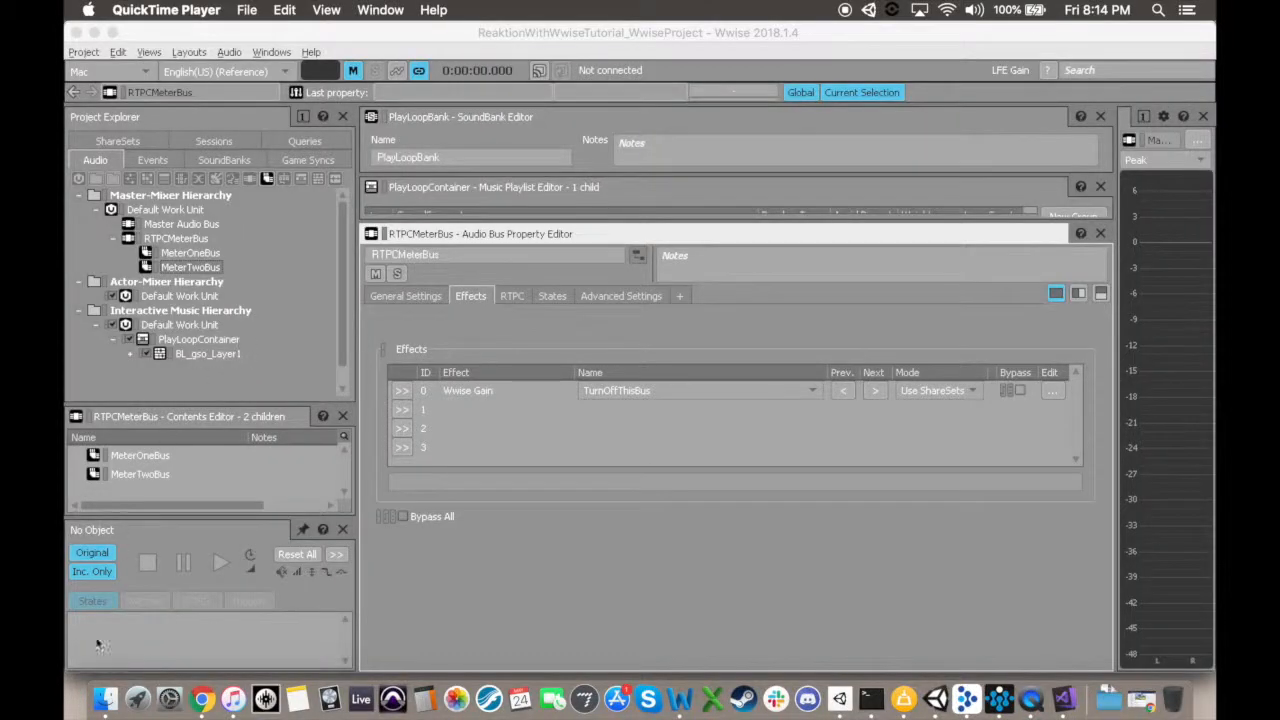
In Wwise, import BL_gso_Layer2.wav from Finder as a Music Track inside the BL_gso_Layer1 segment and select the new track.
click(104, 702)
drag(866, 226, 215, 355)
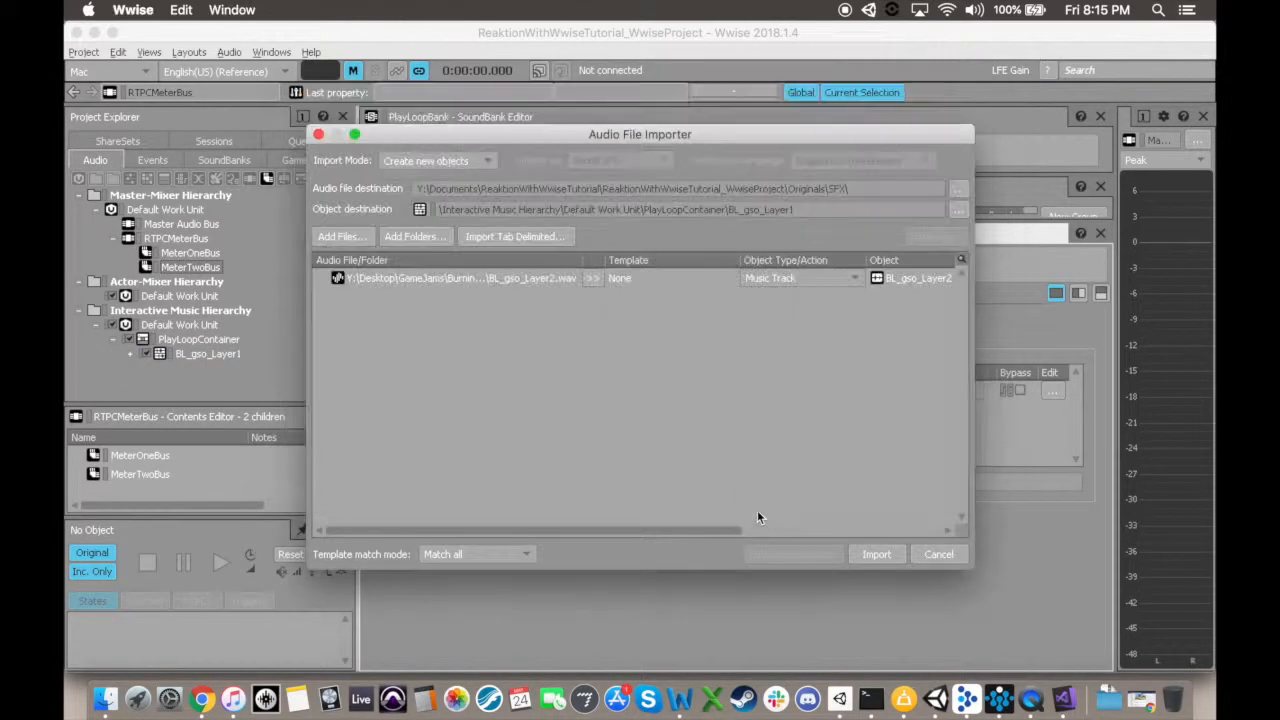
click(870, 554)
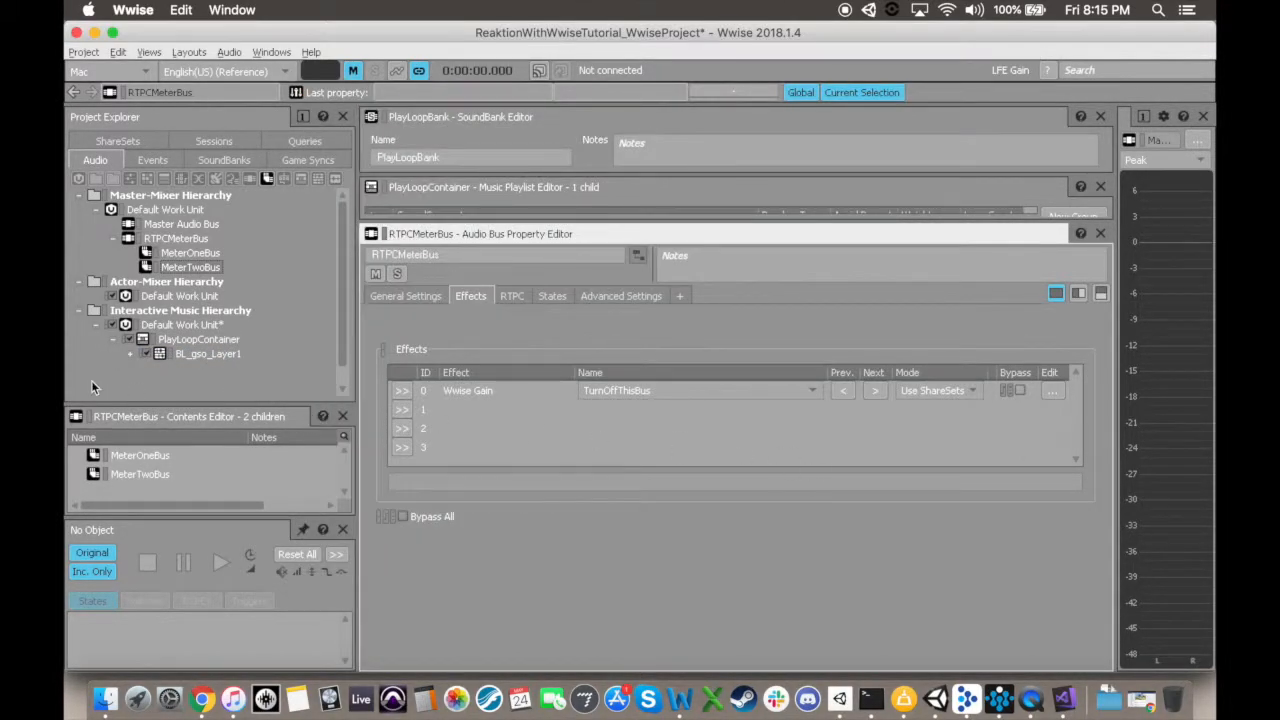
click(131, 355)
click(229, 380)
Create an auxiliary bus named MeterThreeBus under RTPCMeterBus.
click(160, 238)
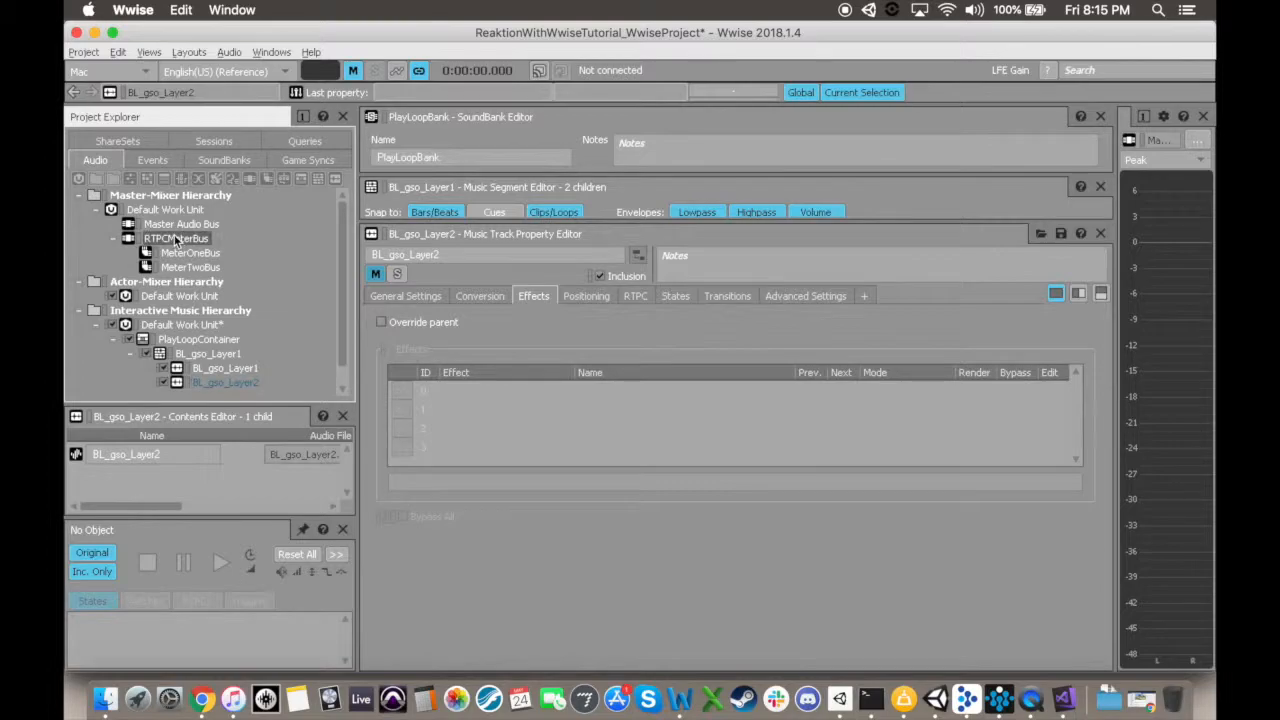
click(267, 179)
text(MeterThreeBus)
key(Return)
Add a Wwise Meter effect to MeterThreeBus as a new ShareSet named MeterThree.
click(401, 390)
mouse_move(500, 529)
click(645, 531)
text(MeterThree)
key(Return)
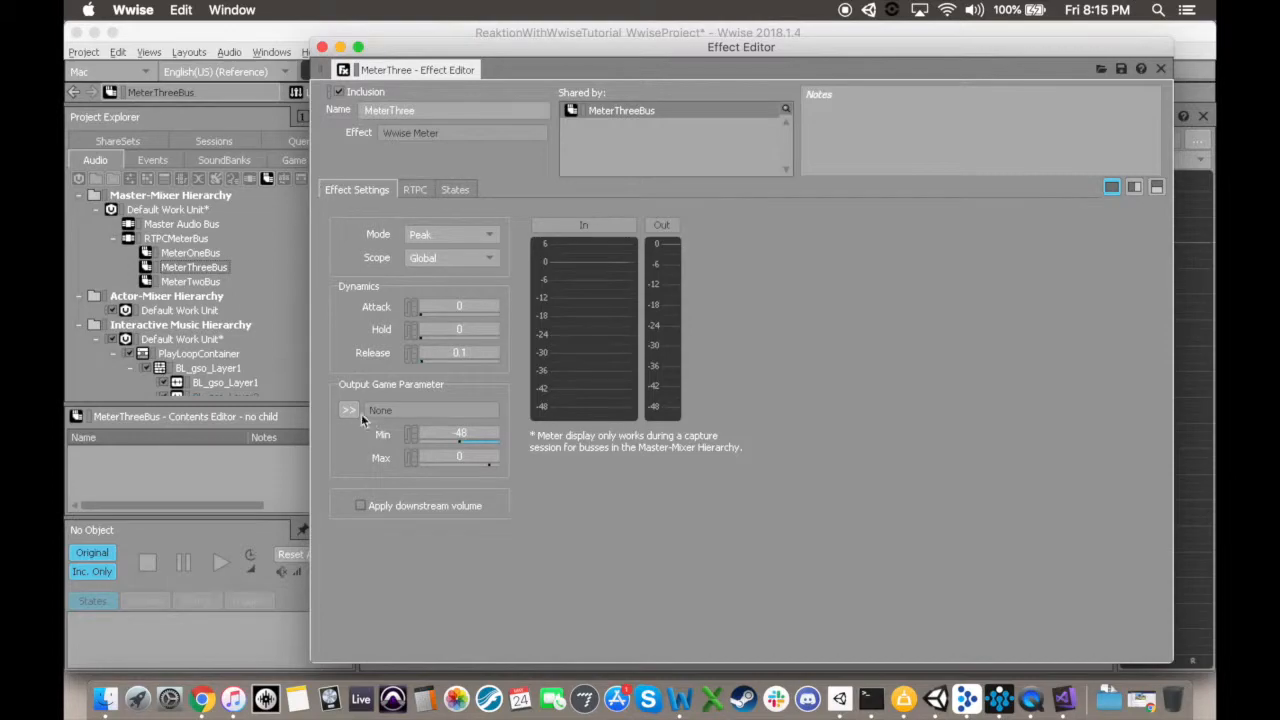
Create the game parameter MeterThreeRTPC as the MeterThree effect's output and close the effect's editor.
click(348, 410)
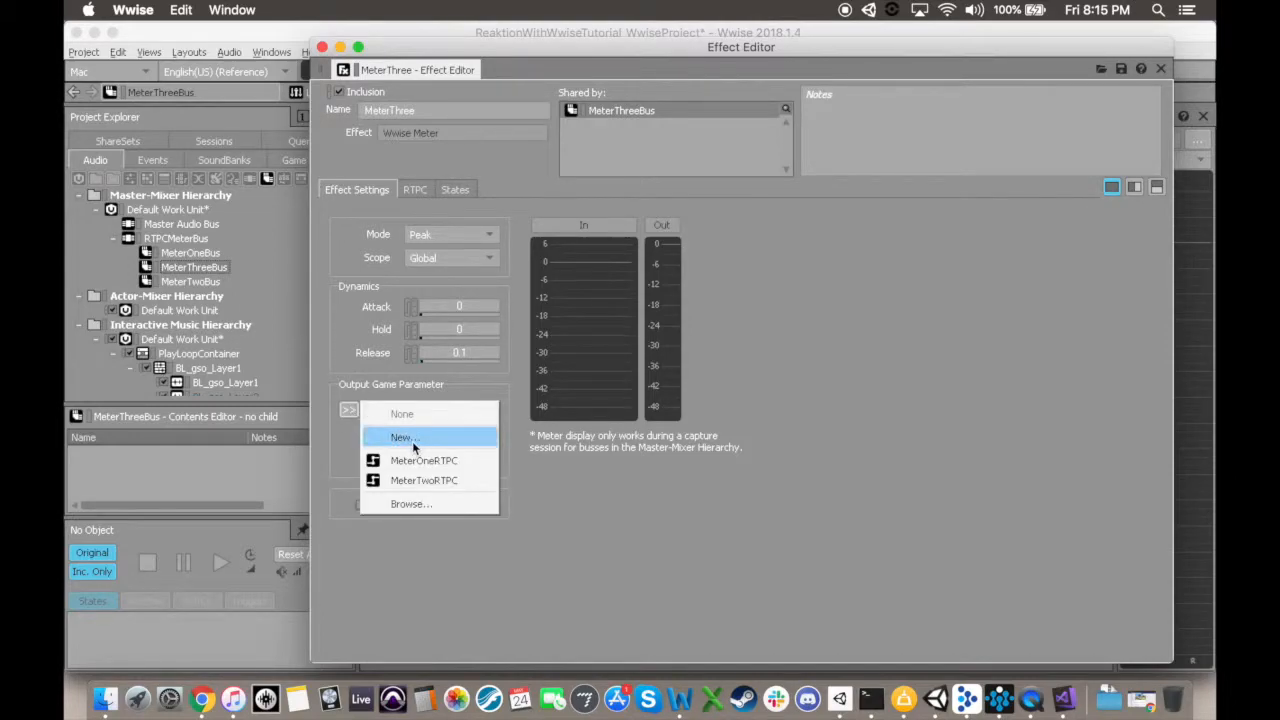
click(413, 440)
key(Return)
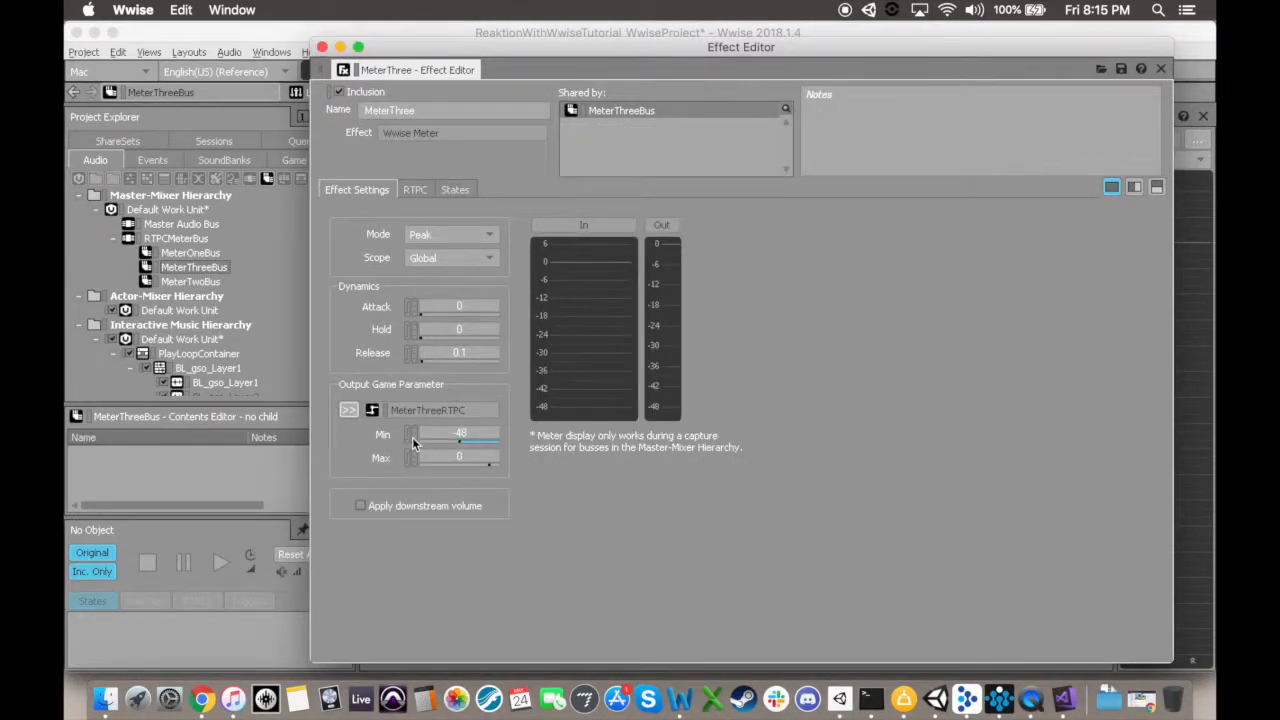
click(323, 47)
Set MeterThreeRTPC's range to a minimum of -48 and a maximum of 0, with a default of -48.
click(298, 159)
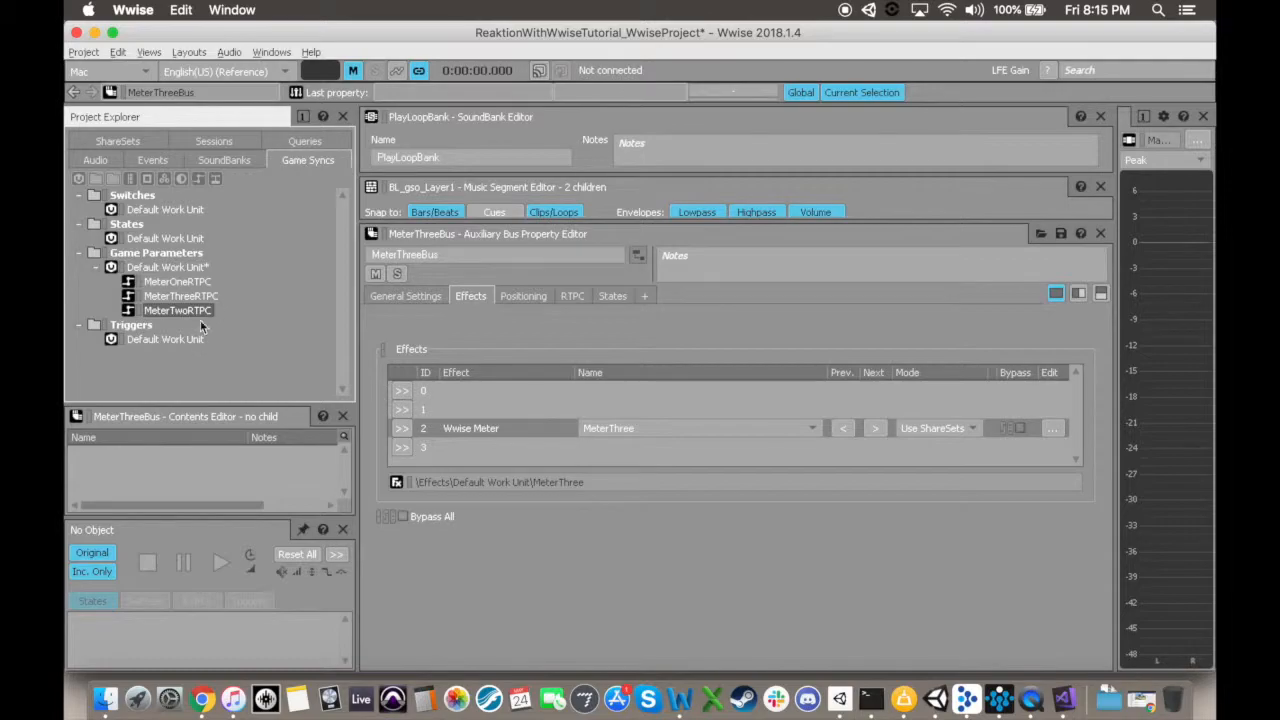
click(183, 296)
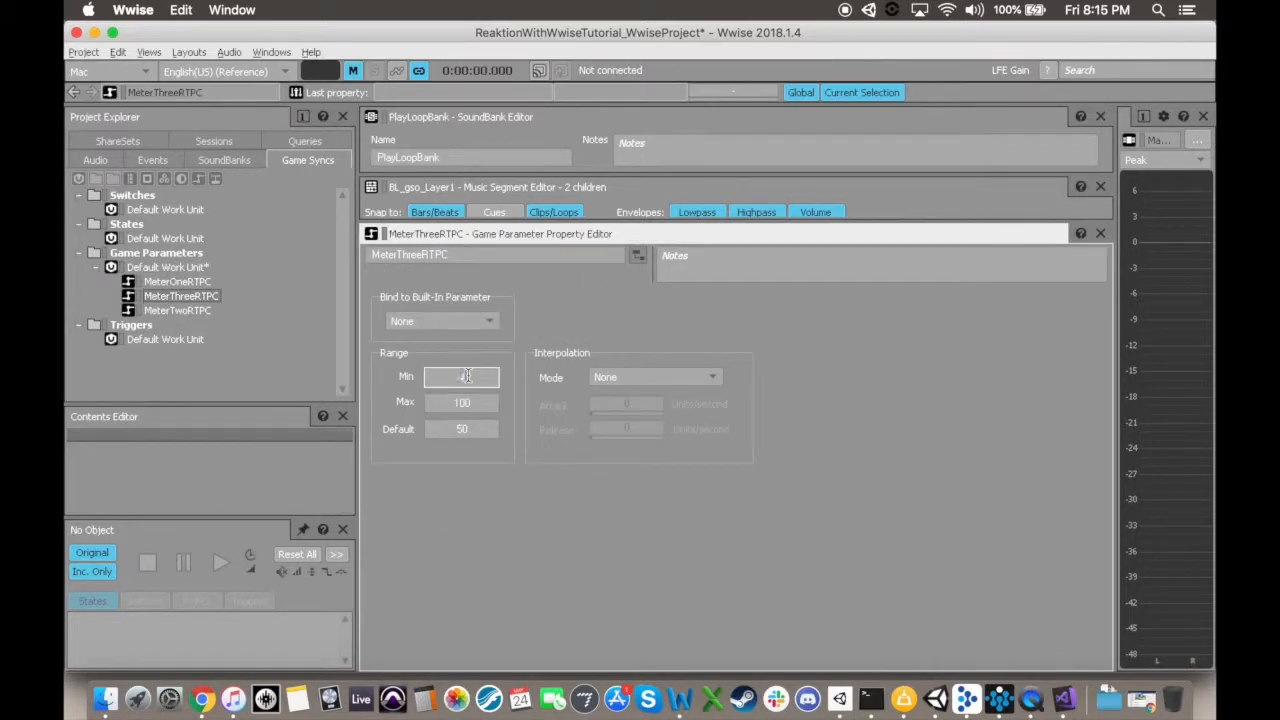
key(Tab)
text(-48)
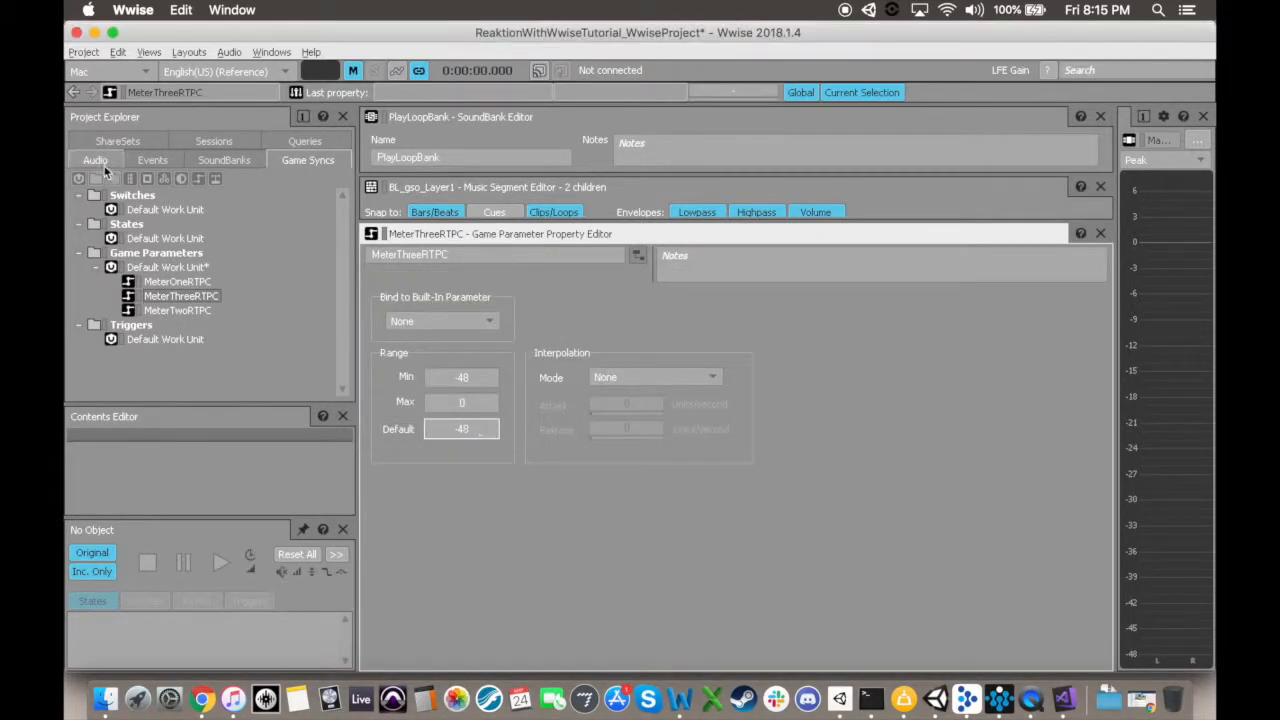
Override the parent's user-defined auxiliary sends on the BL_gso_Layer2 track and assign MeterThreeBus as its first send.
click(97, 161)
scroll(209, 330, down, 1)
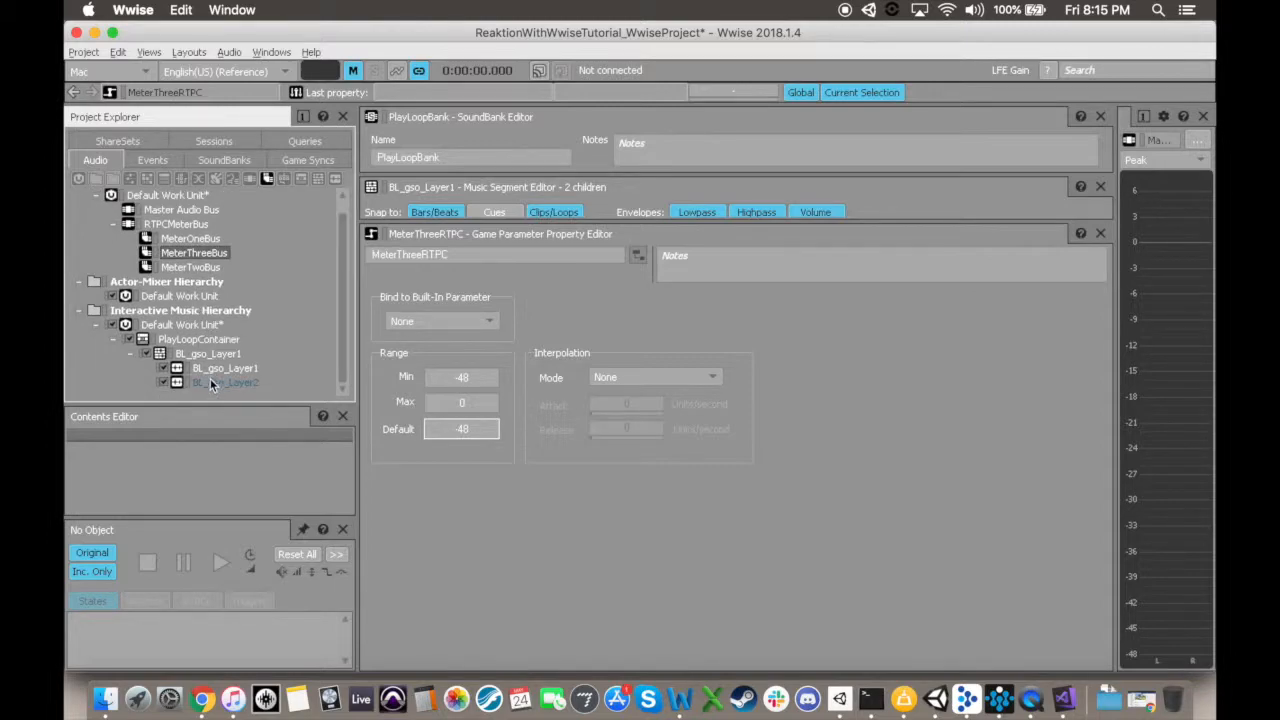
click(210, 381)
click(397, 299)
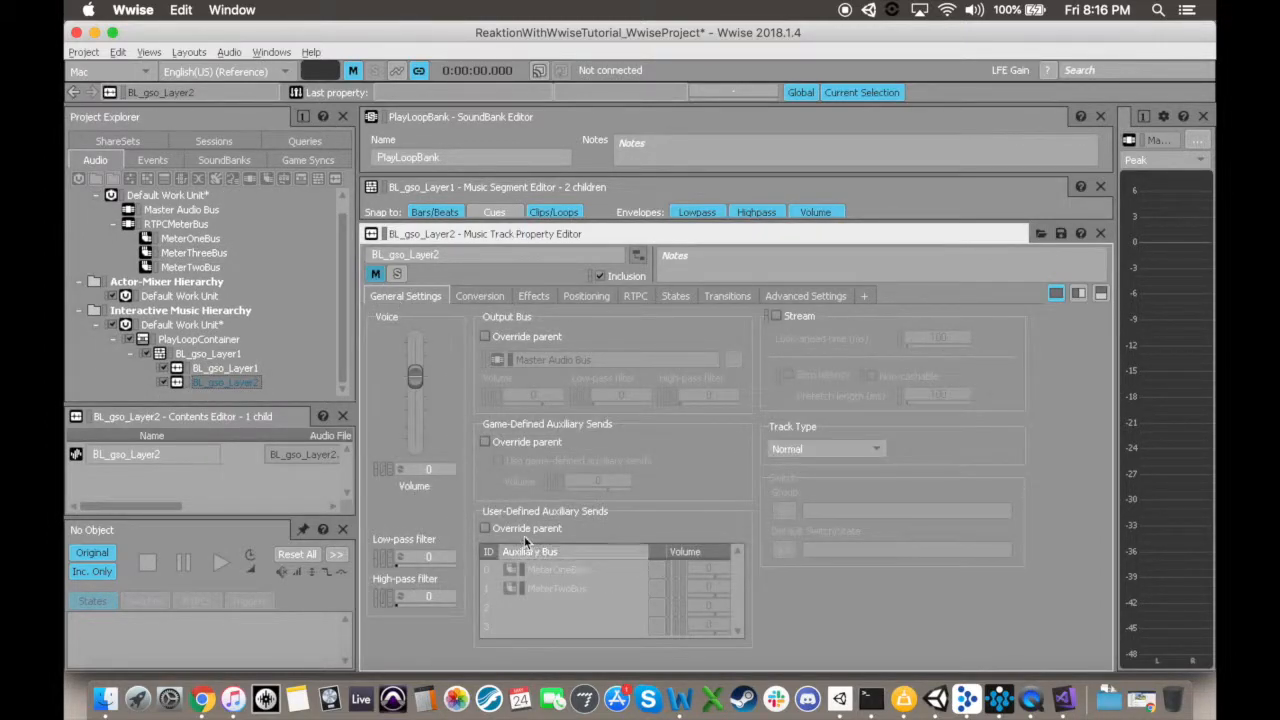
click(485, 529)
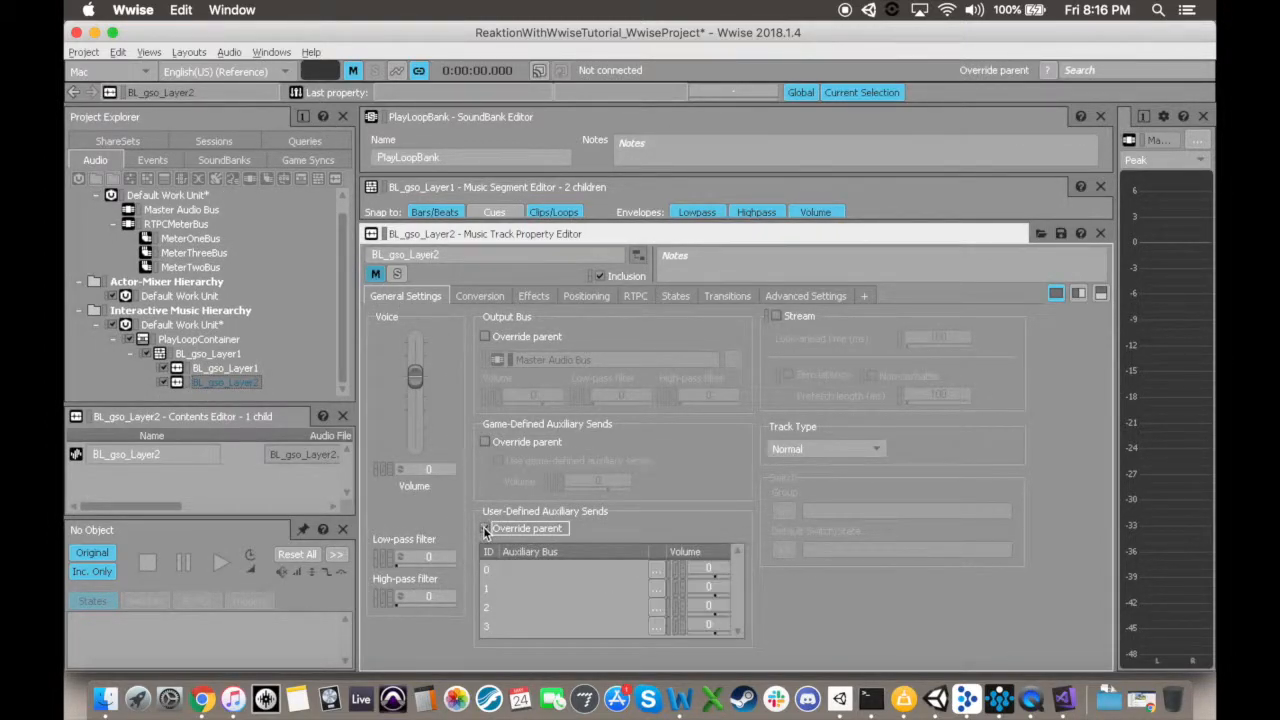
click(656, 570)
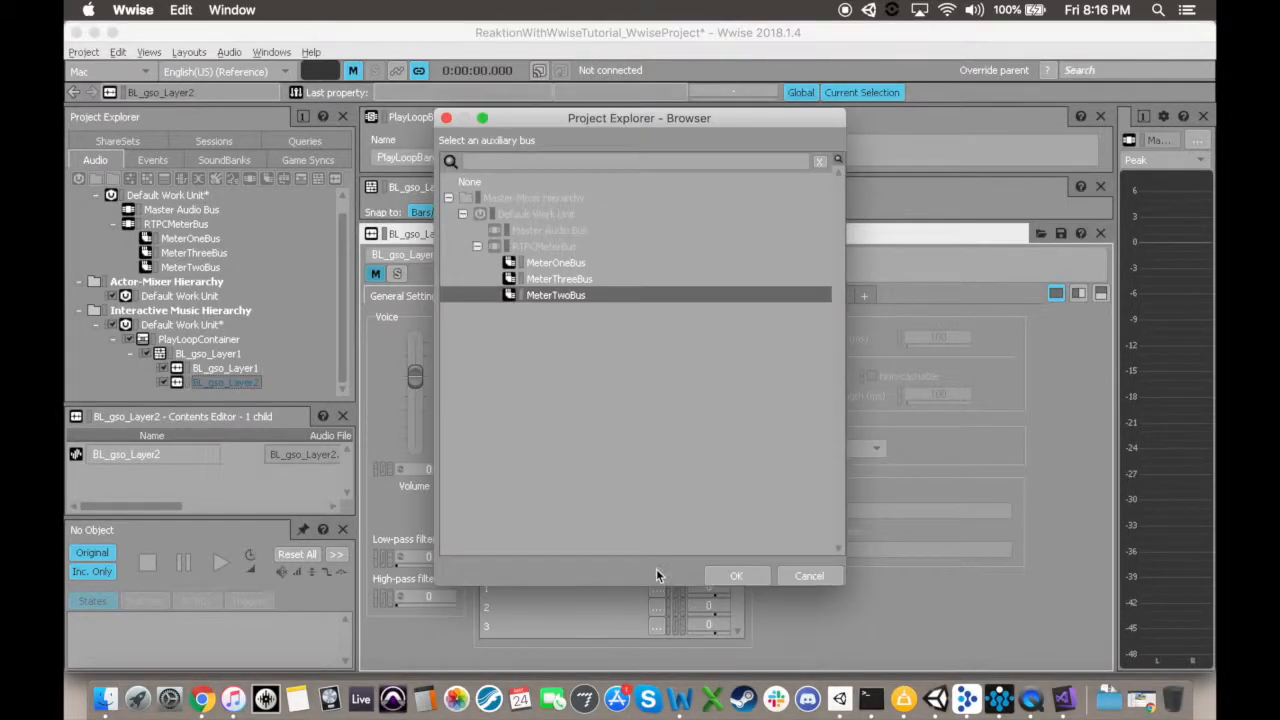
click(556, 280)
click(733, 576)
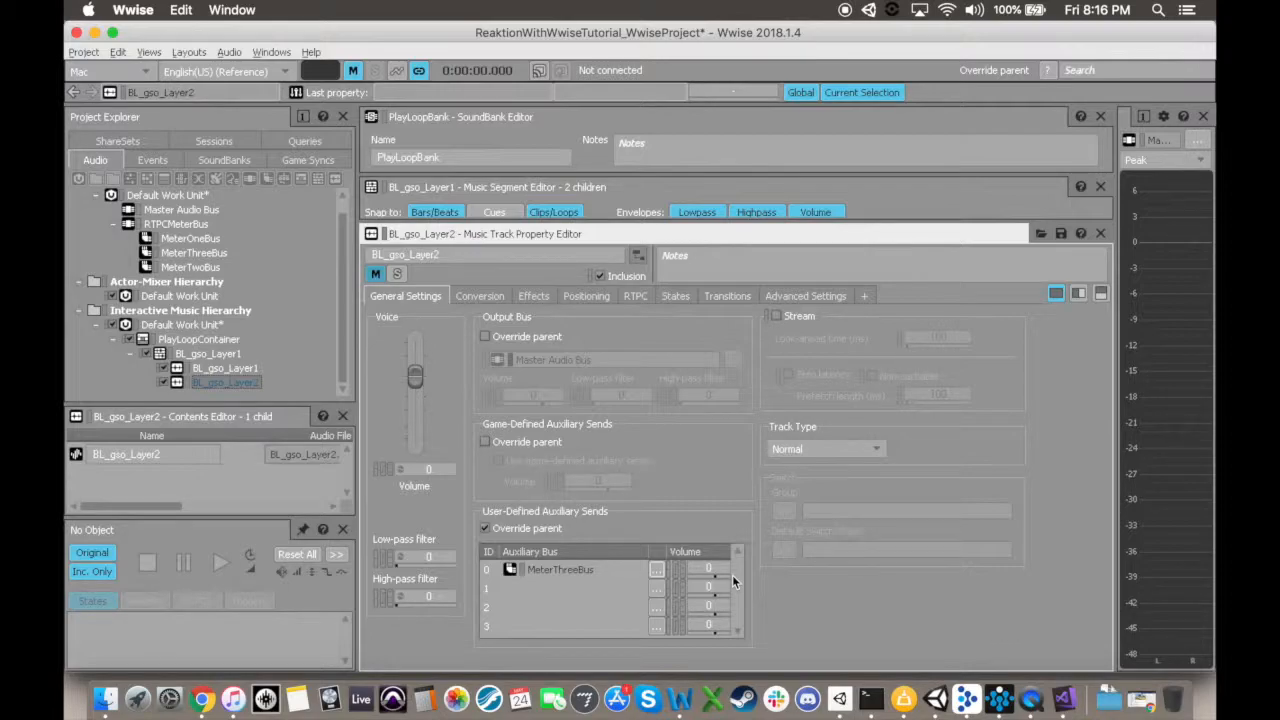
Switch to the SoundBank layout and generate all SoundBanks for Mac.
click(189, 52)
click(215, 111)
click(1022, 159)
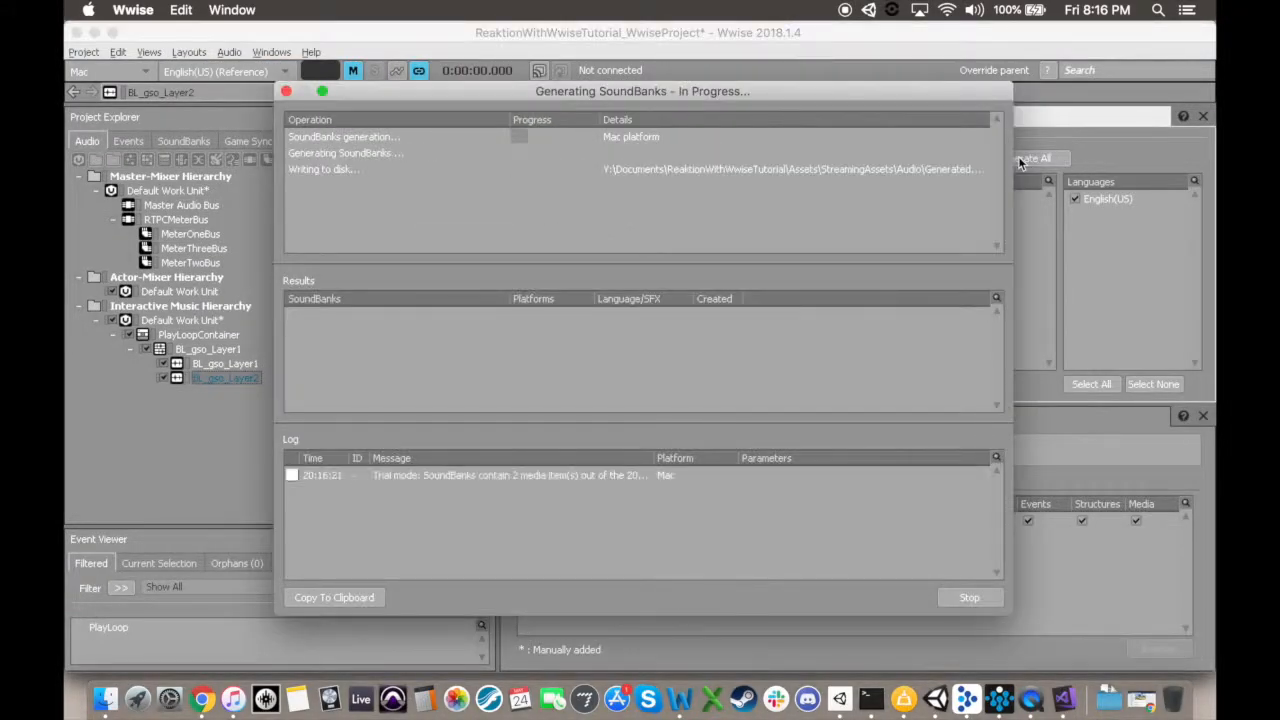
click(975, 597)
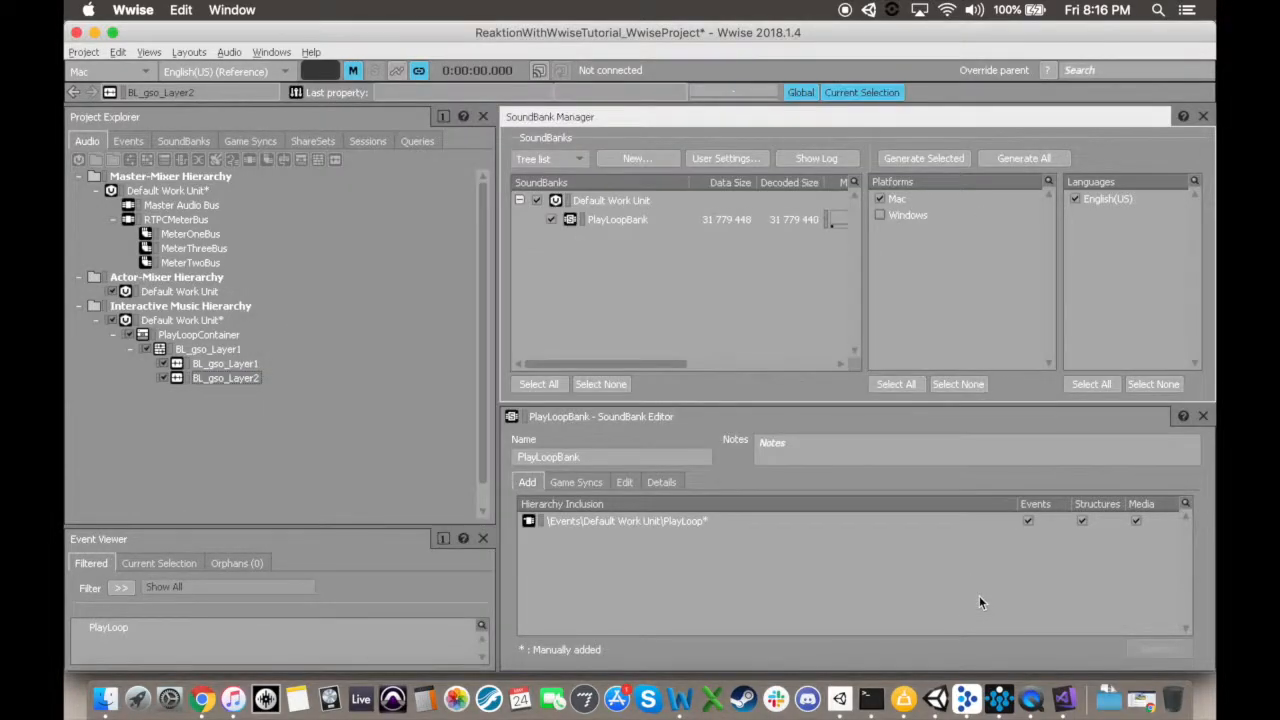
In Unity, duplicate the three MeterTwo objects as MeterThreeInjector, MeterThreeReaktor and MeterThreeMaterialGear, and edit the new injector's RTPC Name.
click(935, 710)
click(530, 266)
shift+click(513, 243)
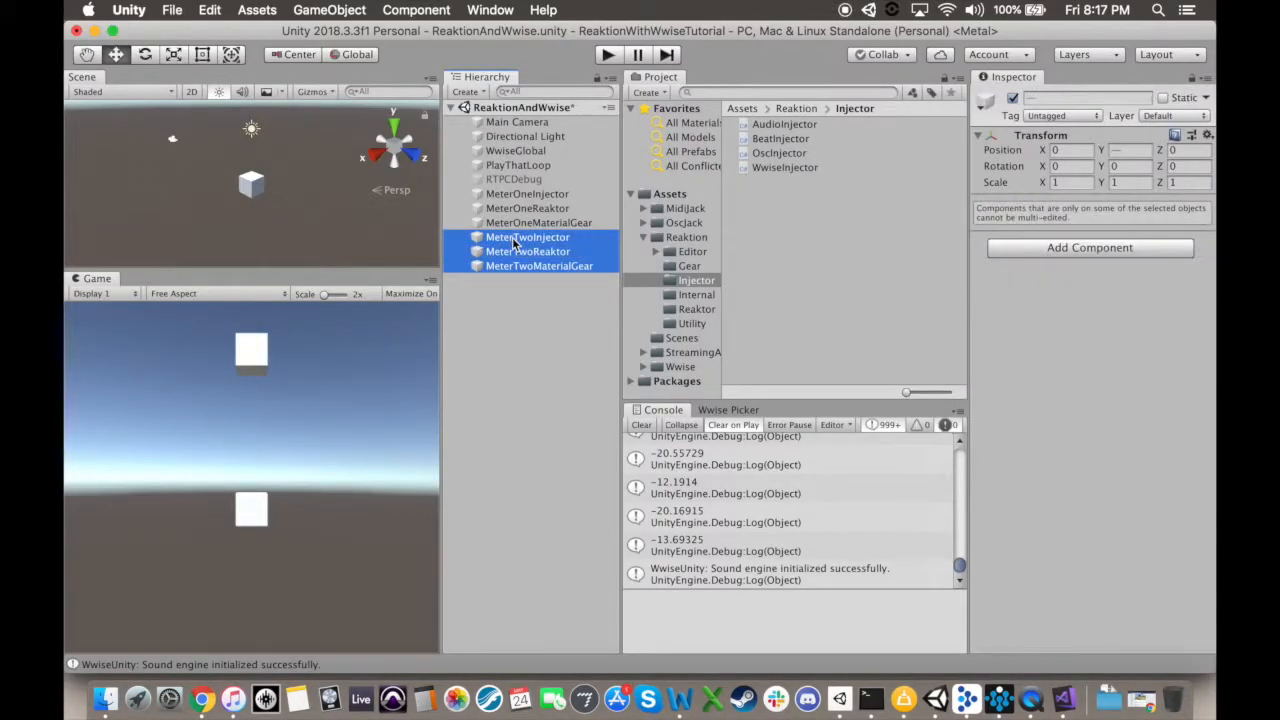
right_click(525, 257)
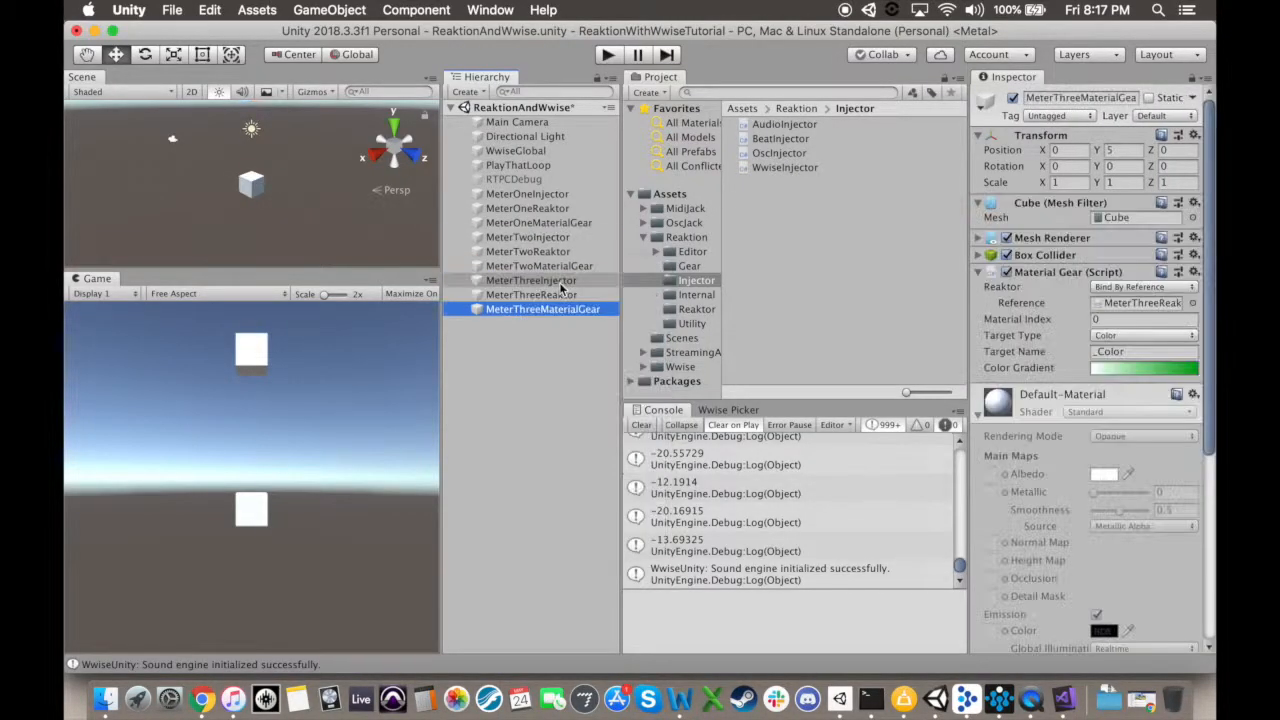
click(560, 282)
click(1141, 234)
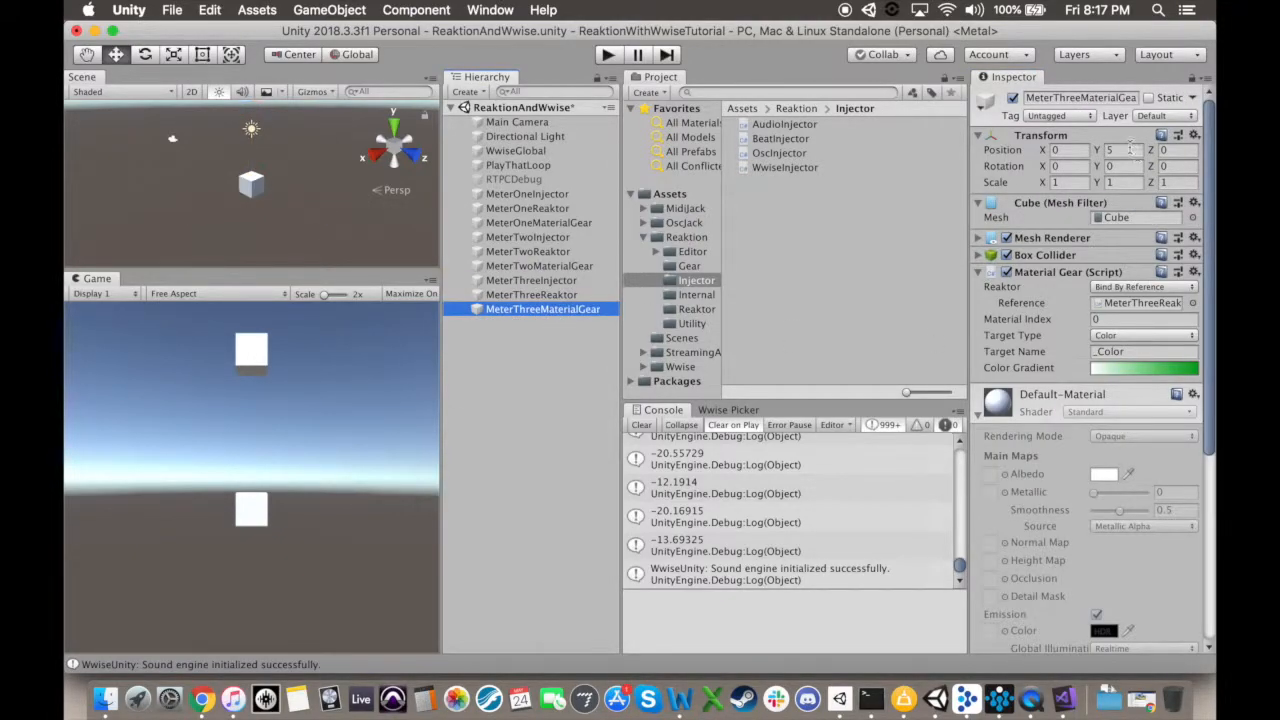
Set MeterThreeMaterialGear's Y position to 2.5 and its Color Gradient to the white-to-blue preset.
click(1128, 149)
text(2.5)
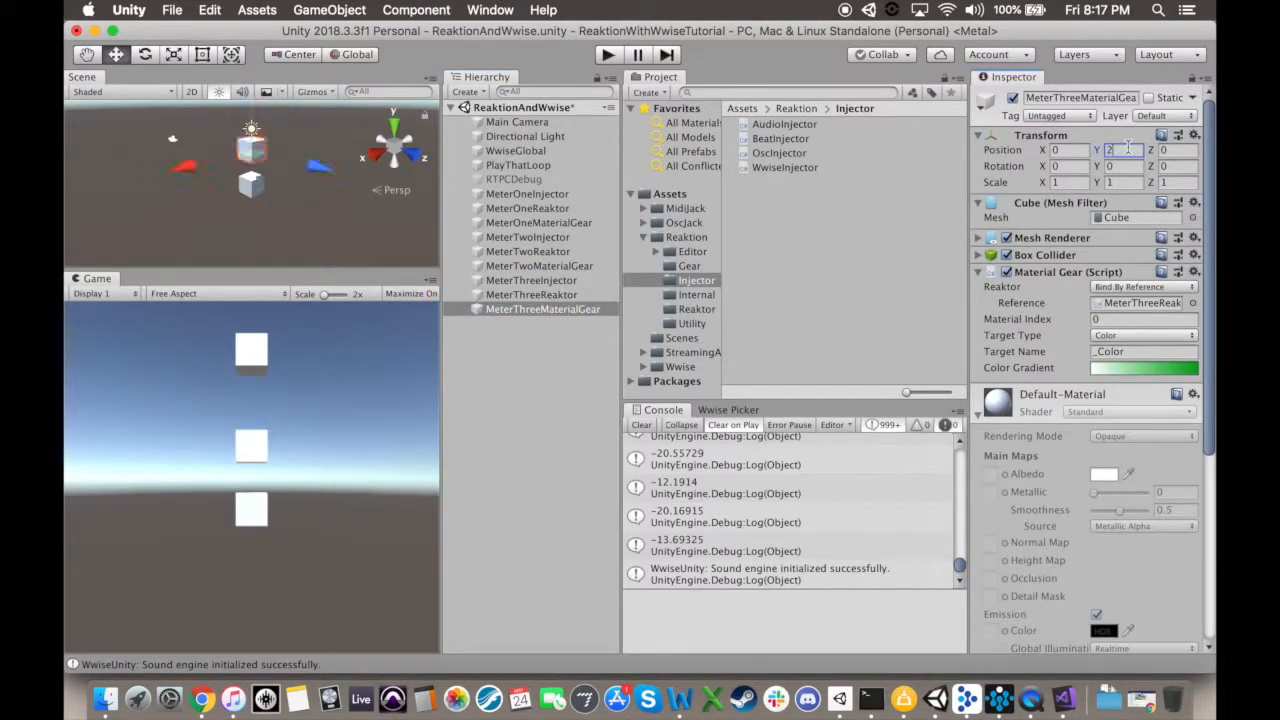
click(1188, 371)
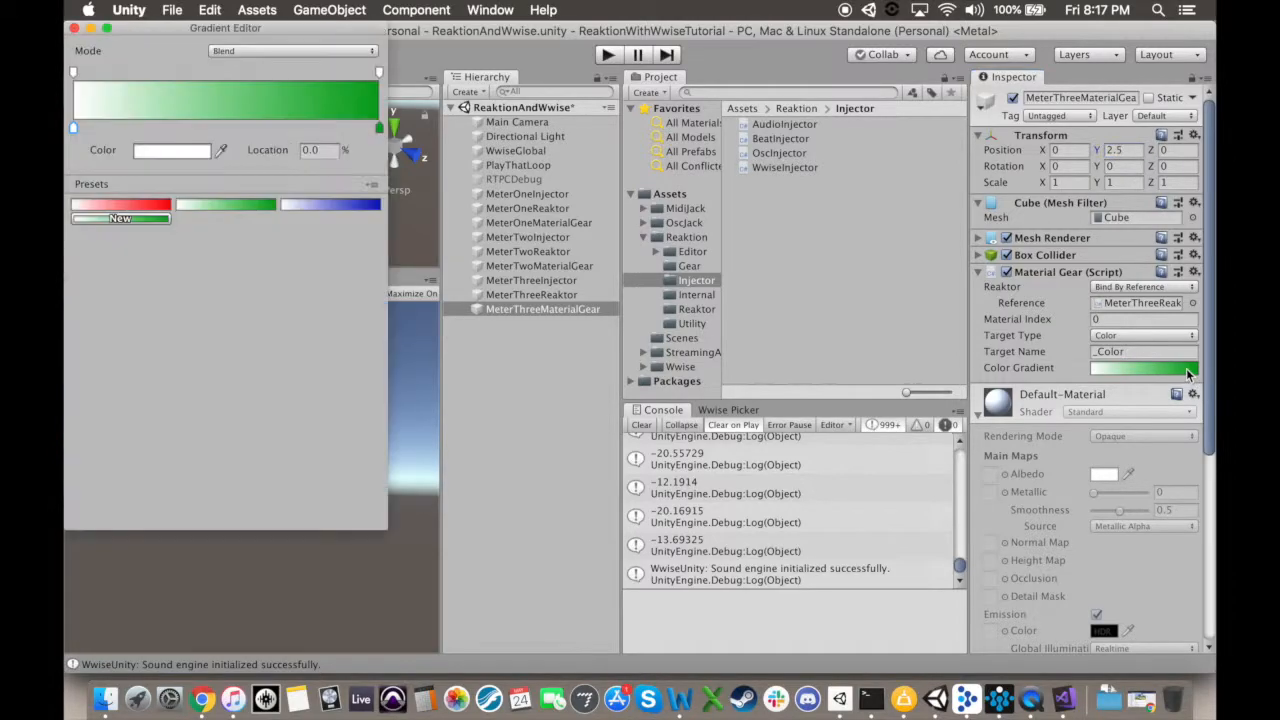
click(352, 207)
click(75, 28)
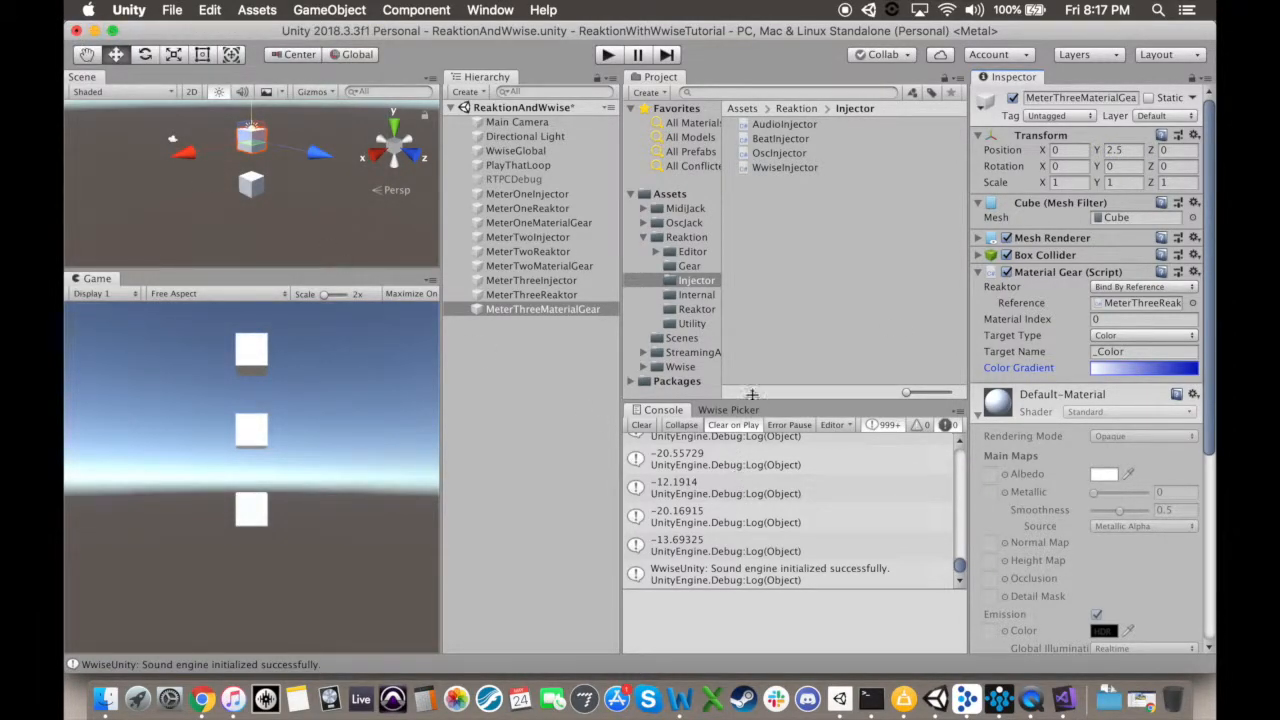
Play the scene to test the color response of all three cubes.
click(607, 56)
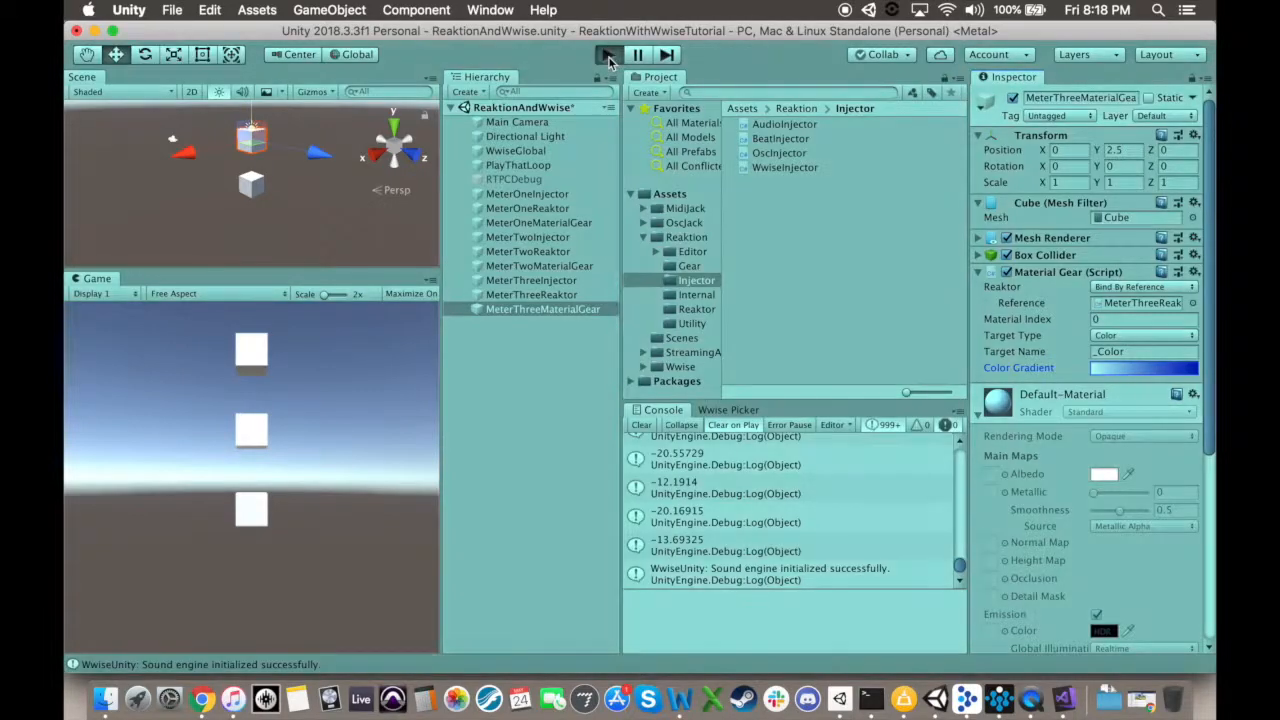